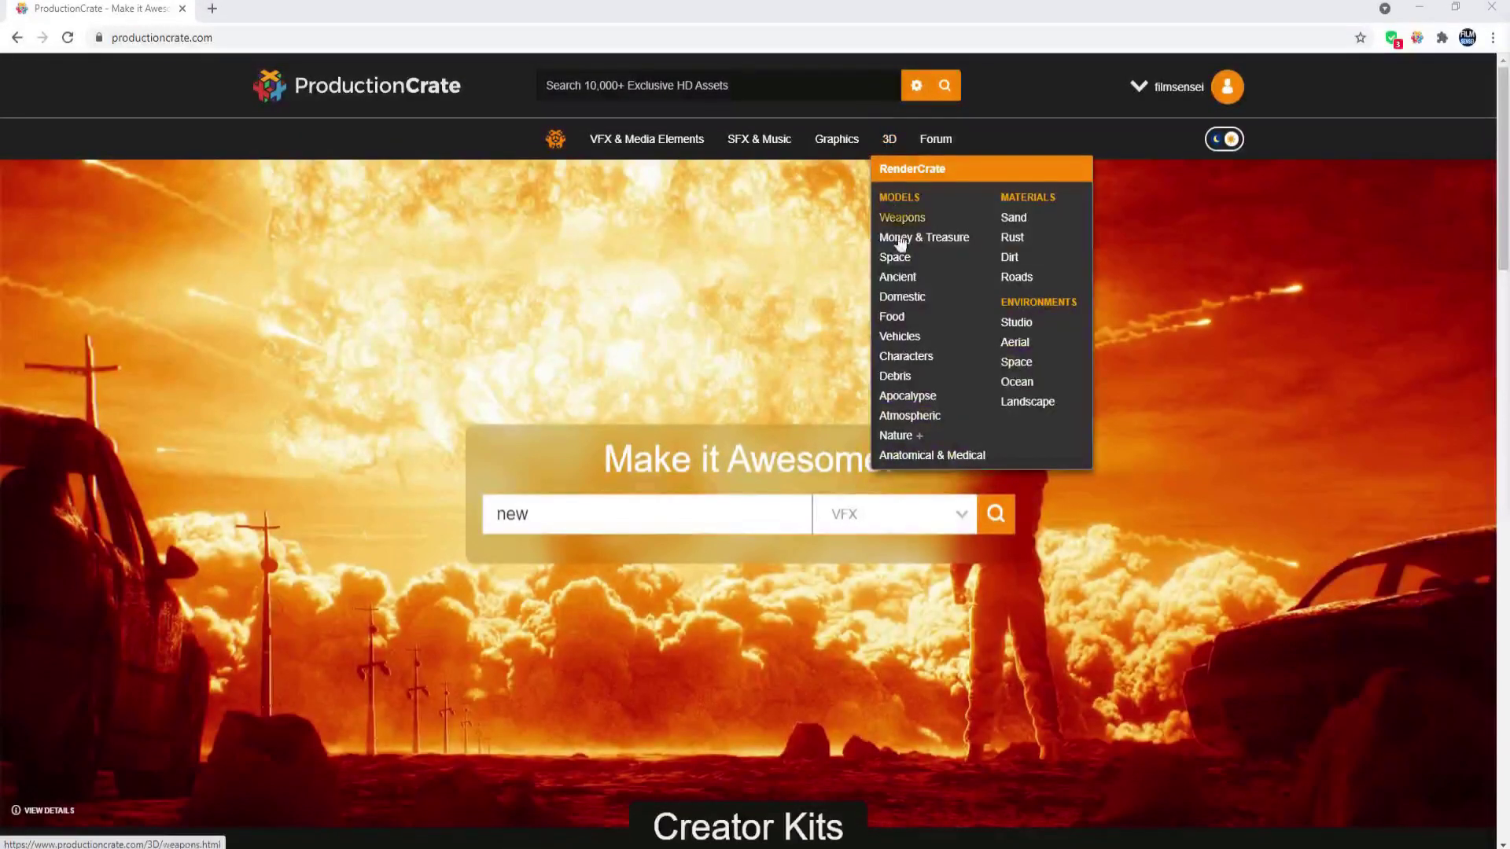
Step: Open the Space Warship model from ProductionCrate's Space 3D models and start its HD download
left_click(901, 258)
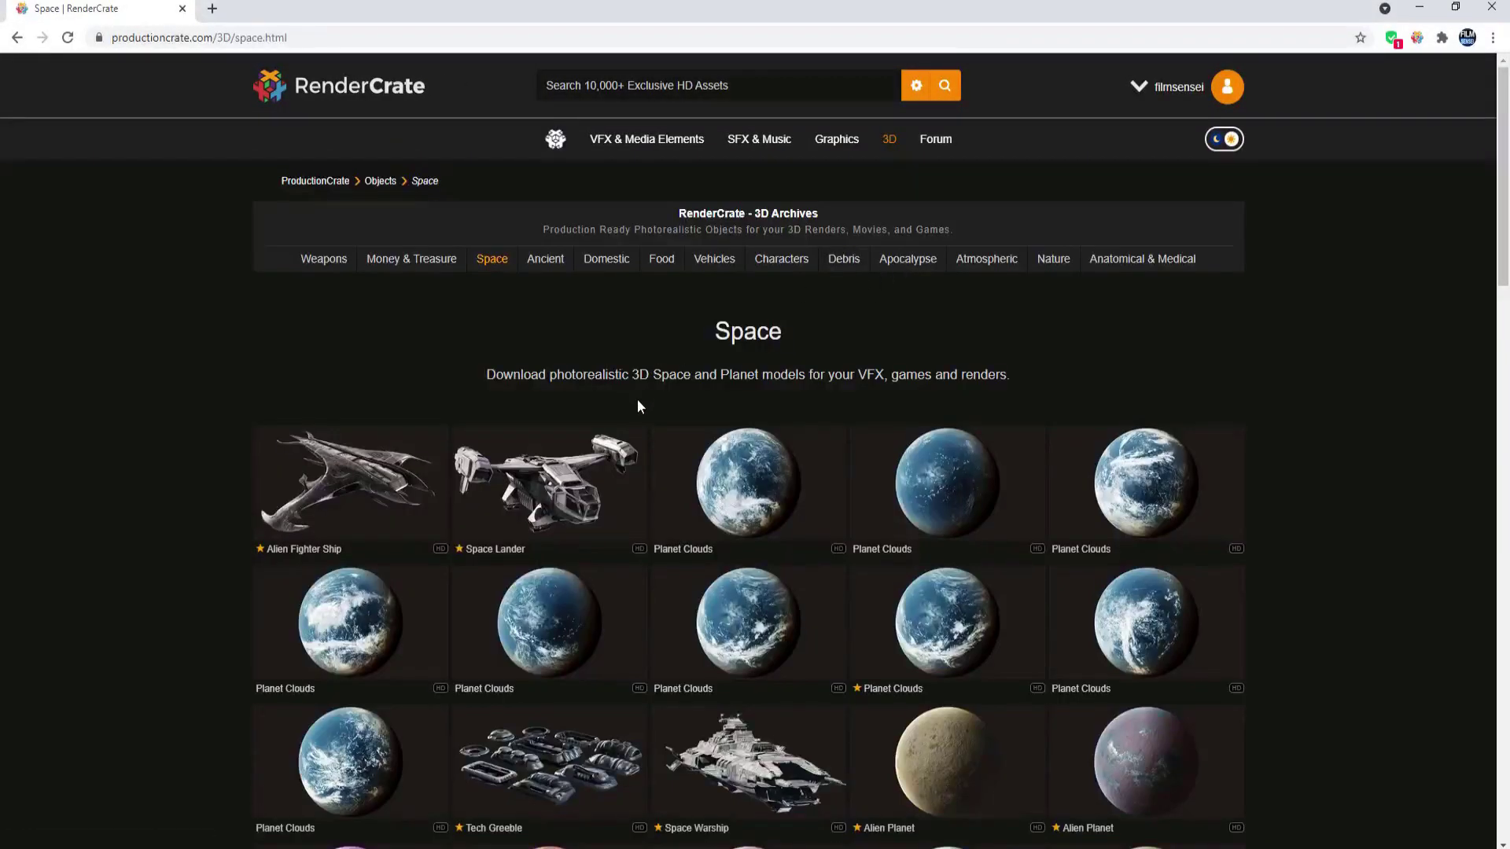
scroll(636, 405, "down", 3)
left_click(742, 511)
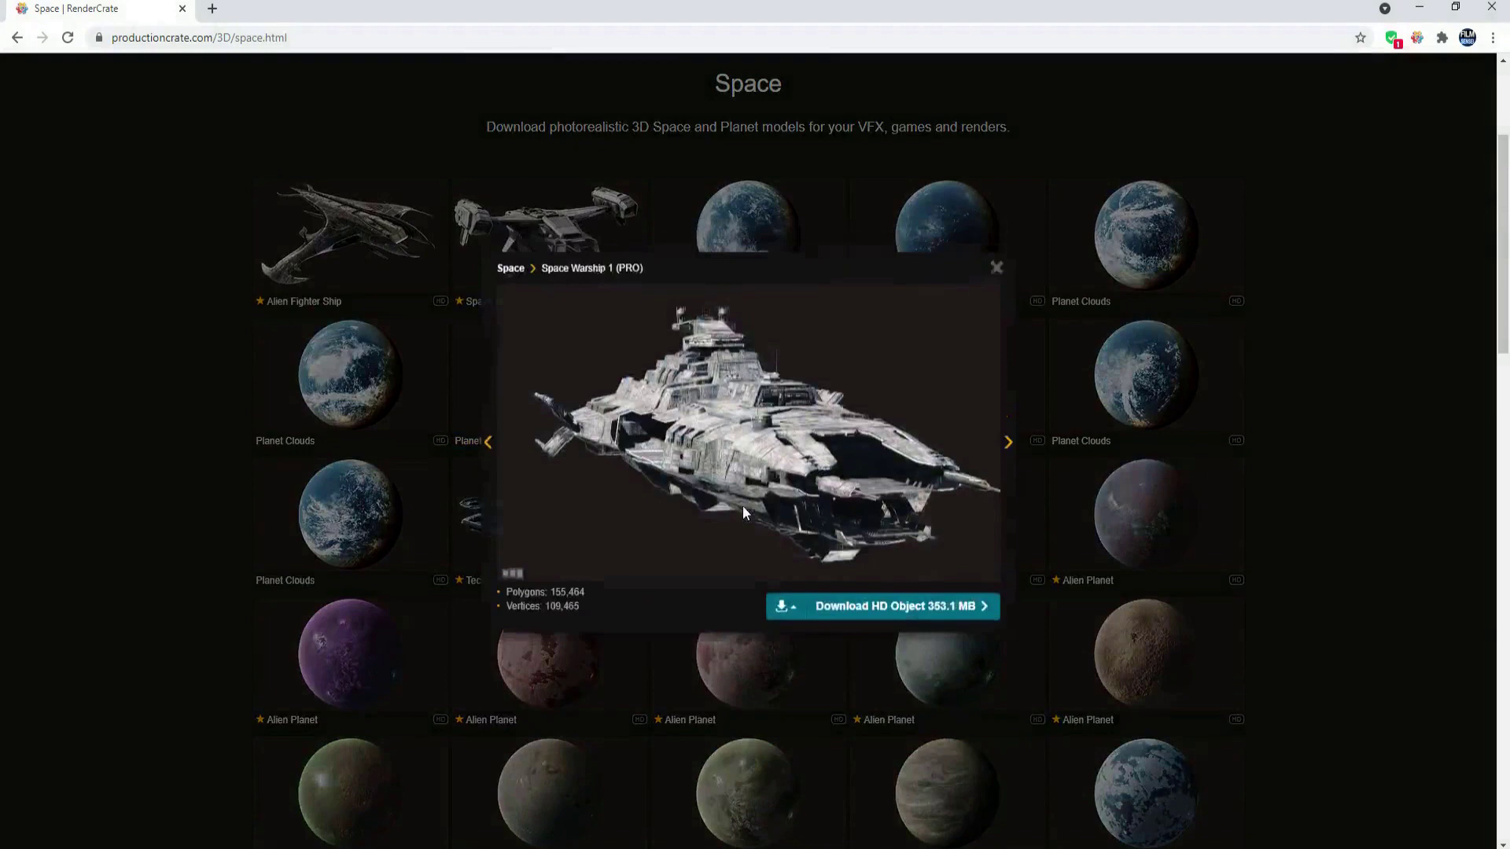
left_click(892, 625)
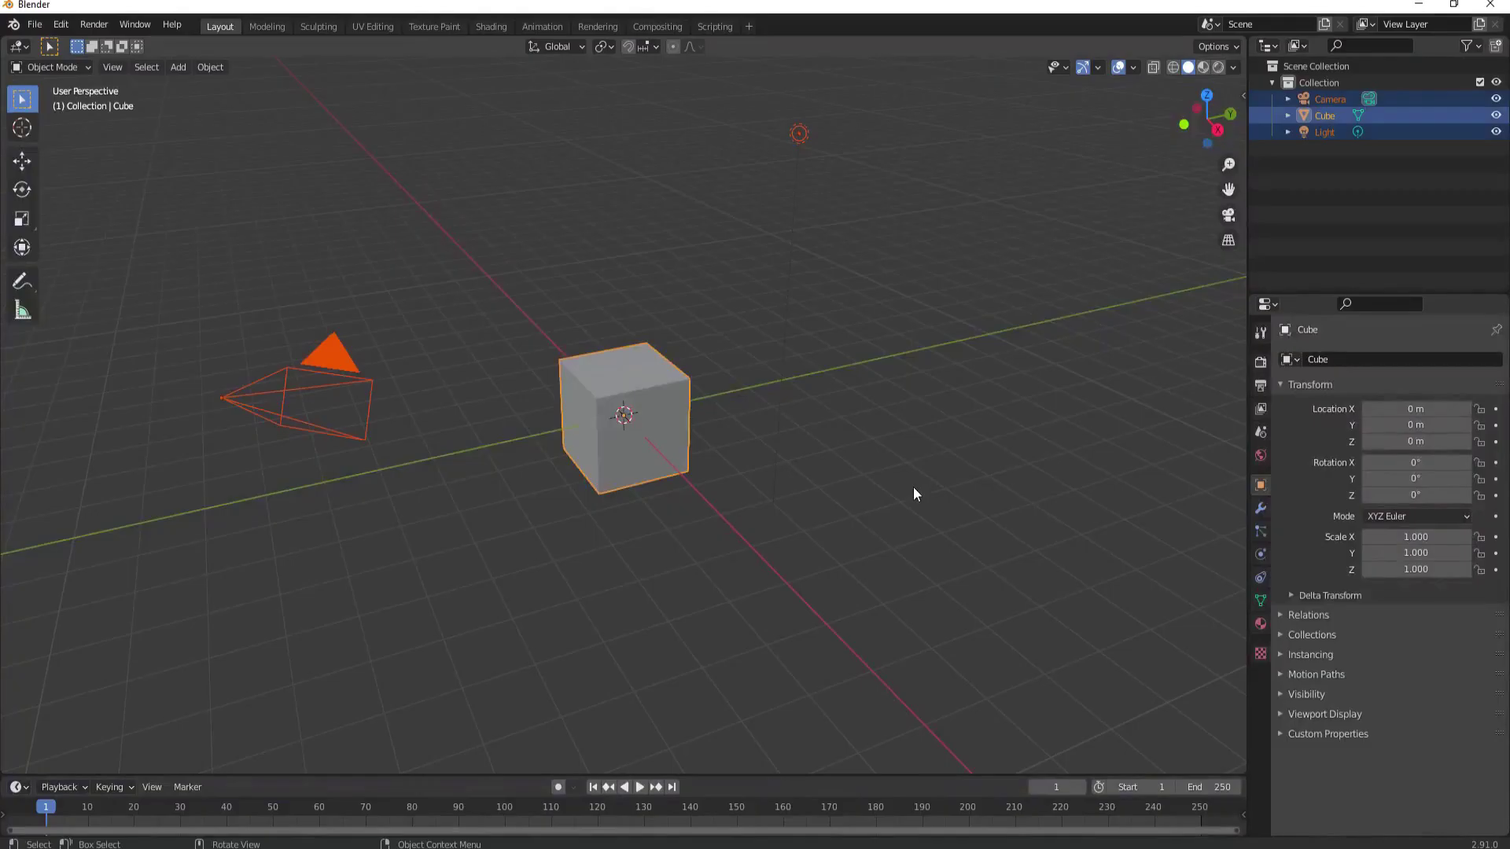
Step: Delete the default cube, camera and light, and import the Space_Warship model
key("Delete")
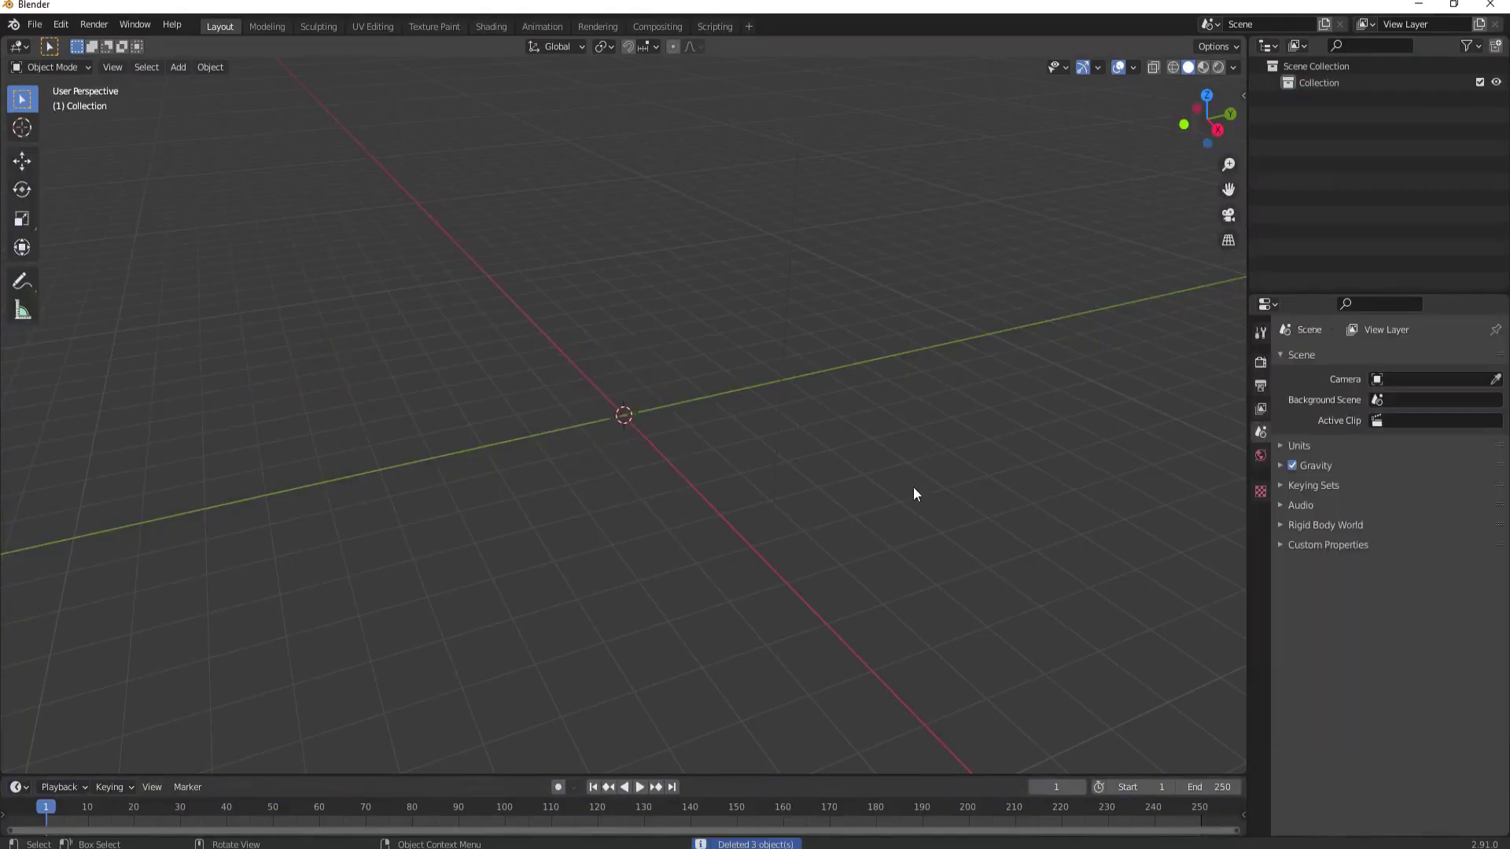
left_click(36, 25)
mouse_move(59, 247)
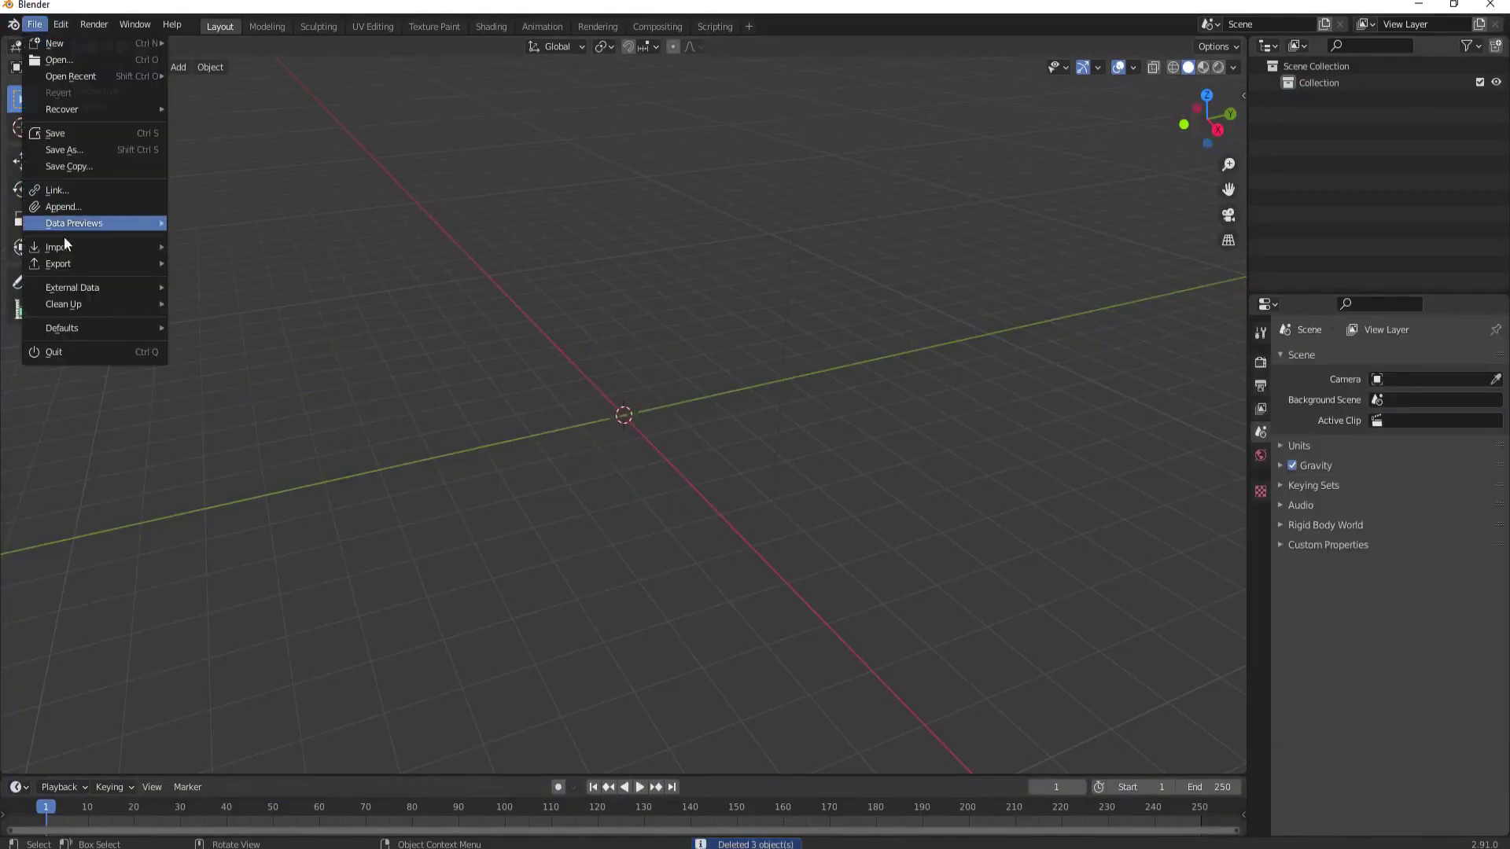
left_click(242, 259)
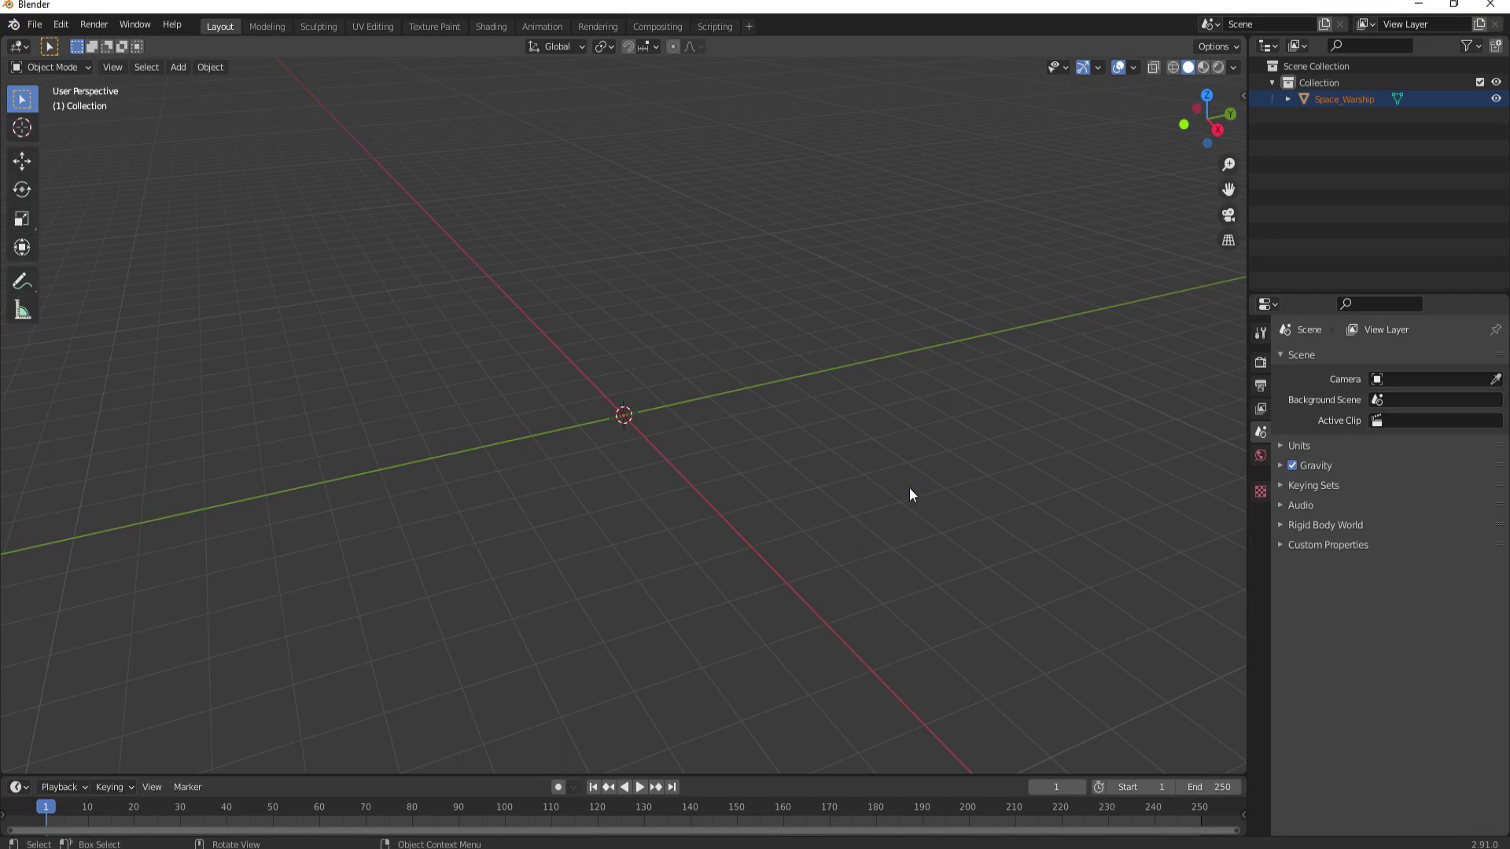
Step: Scale the warship up by 100, view it side-on from the right, and select it
type("s1")
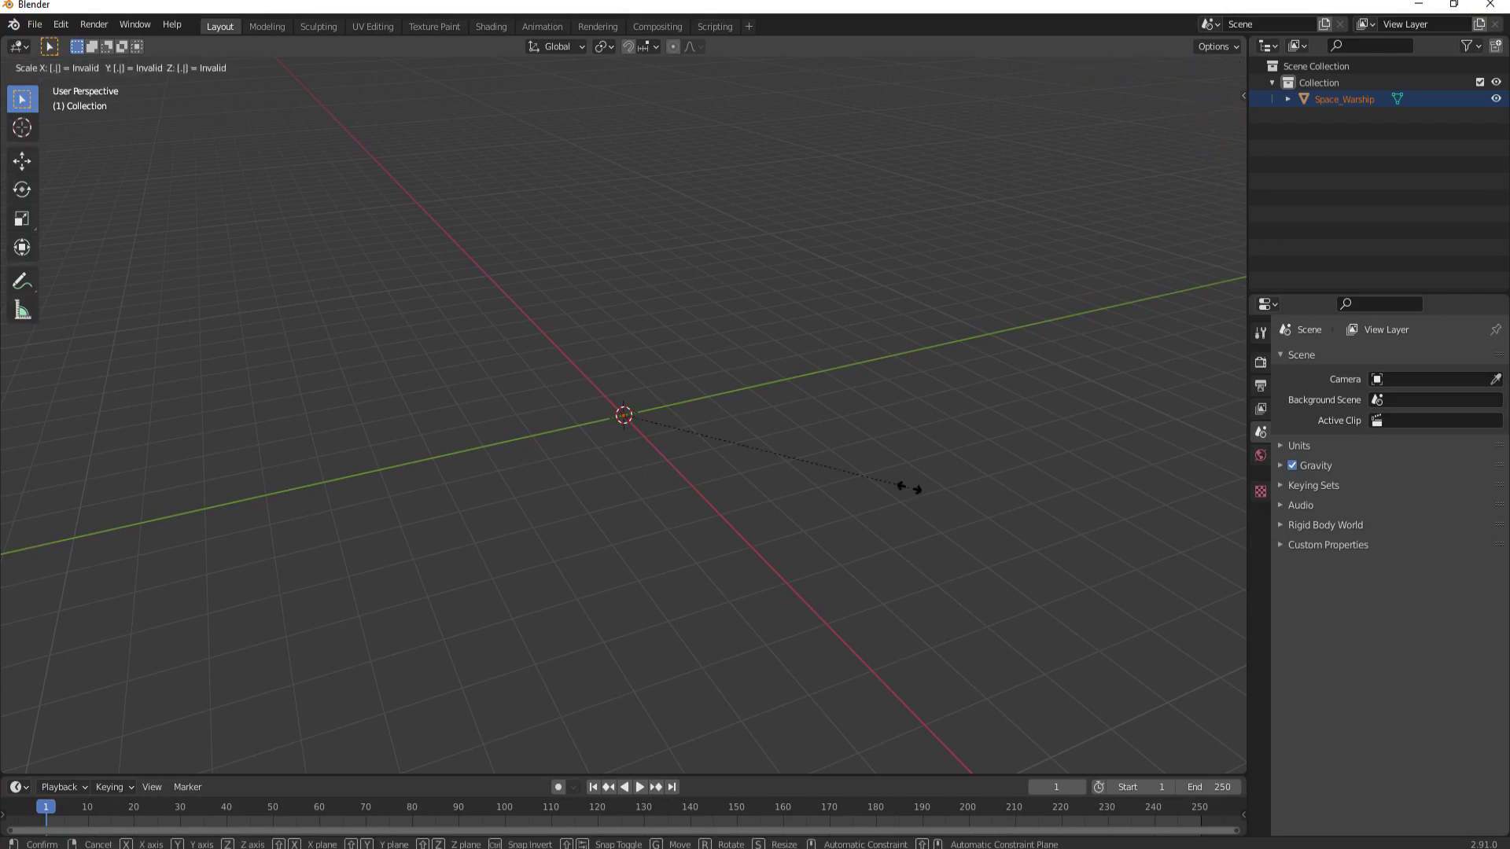
type("00")
key("Return")
scroll(834, 408, "down", 2)
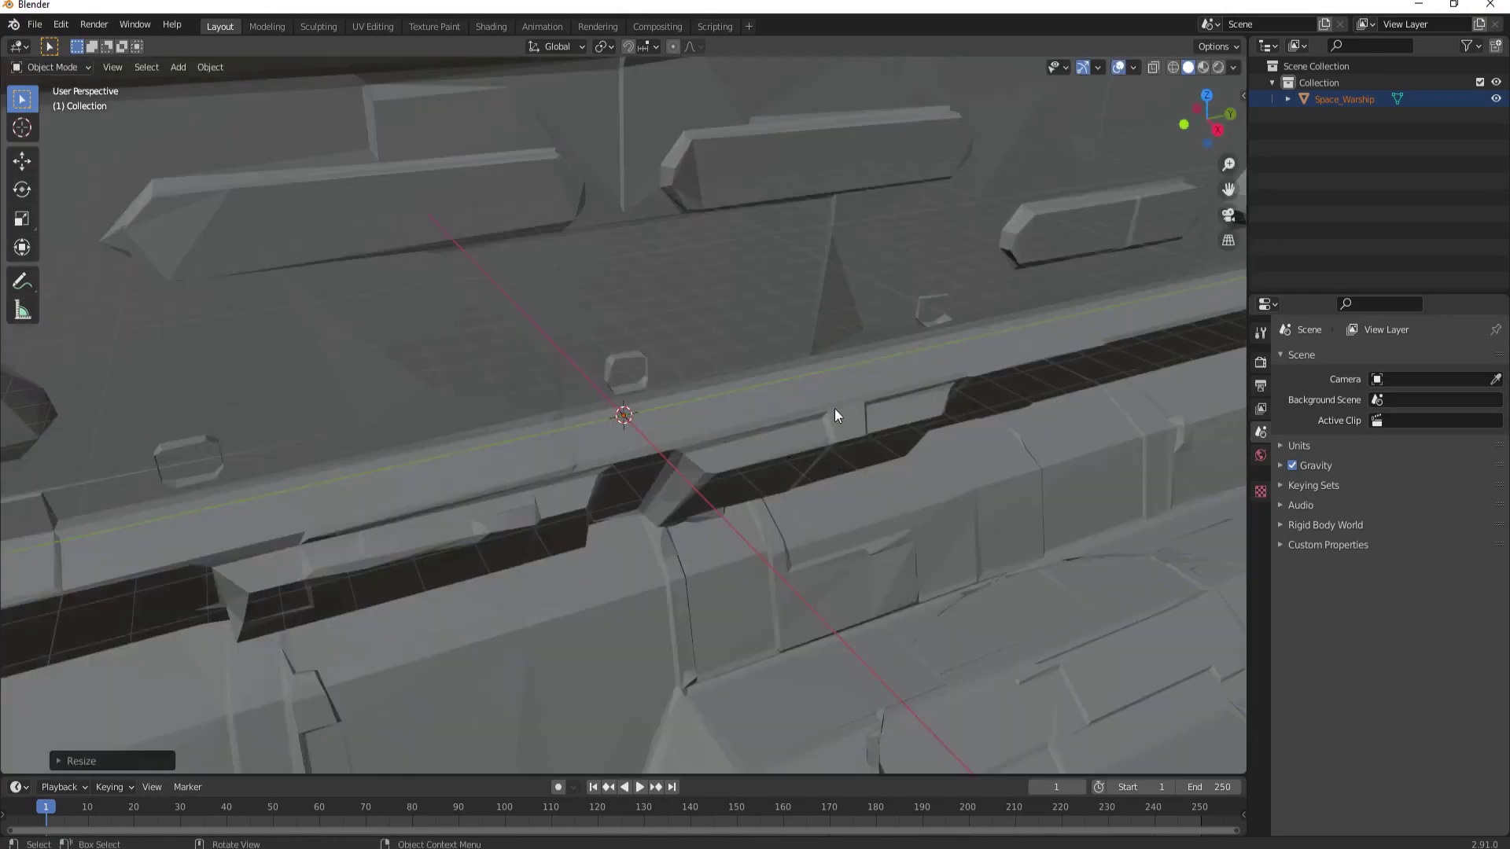
scroll(828, 408, "down", 2)
scroll(827, 408, "down", 2)
scroll(824, 407, "down", 2)
scroll(825, 409, "down", 4)
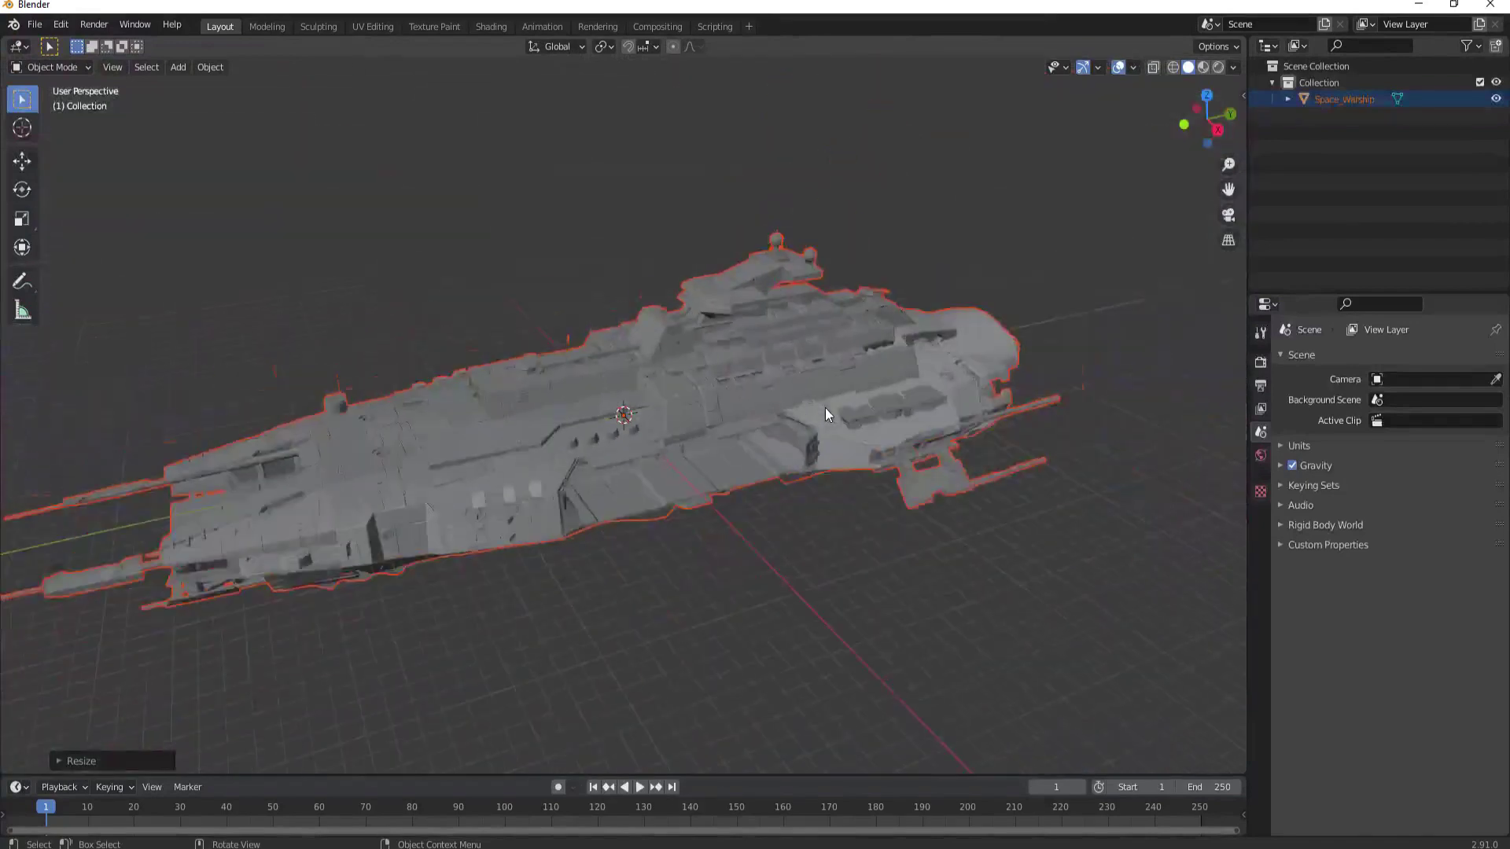
key("KP_3")
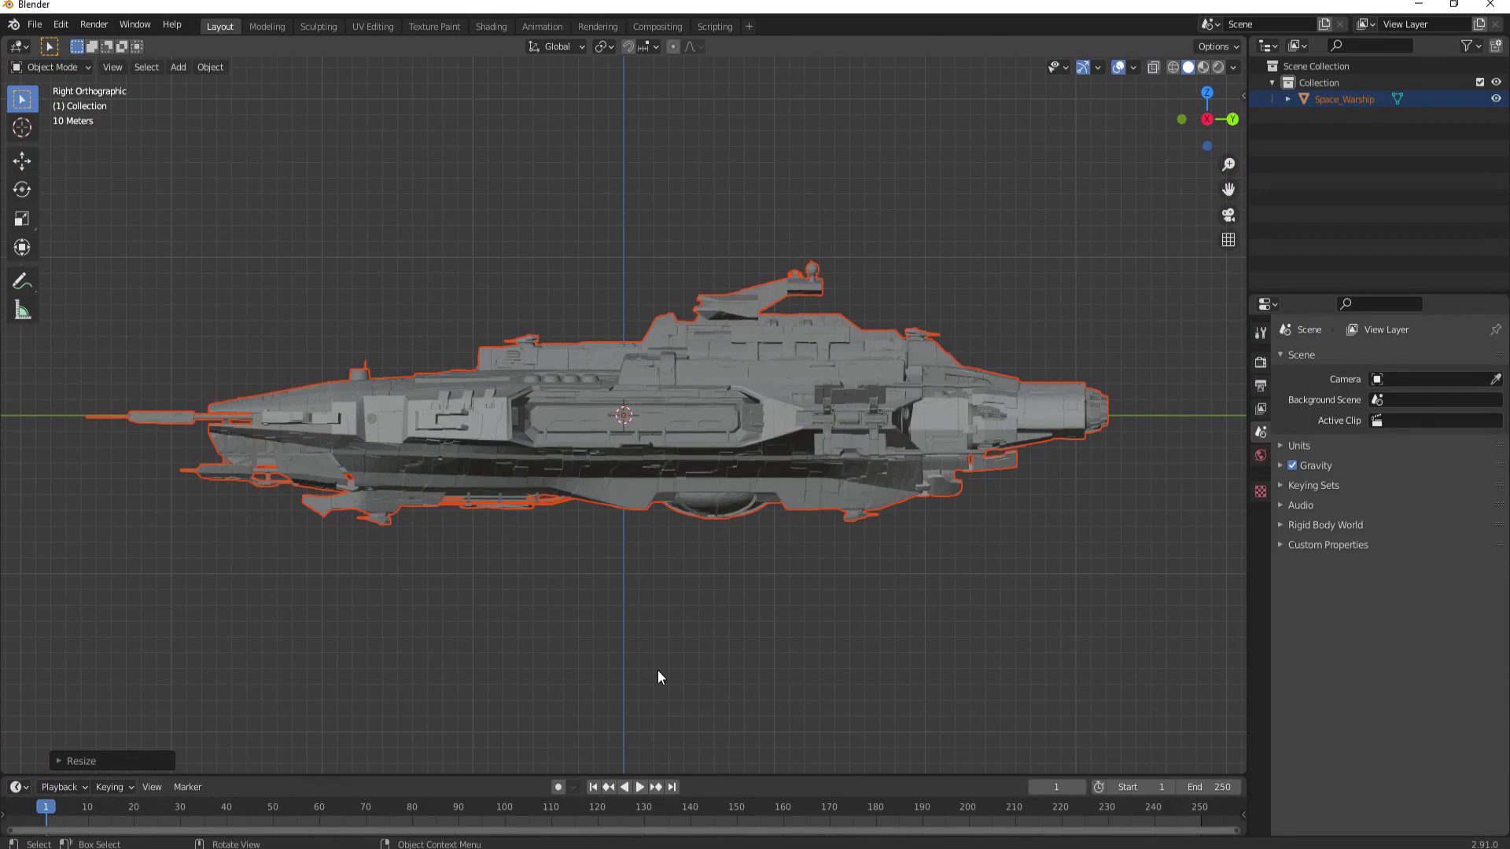
scroll(730, 446, "up", 8)
scroll(744, 384, "up", 4)
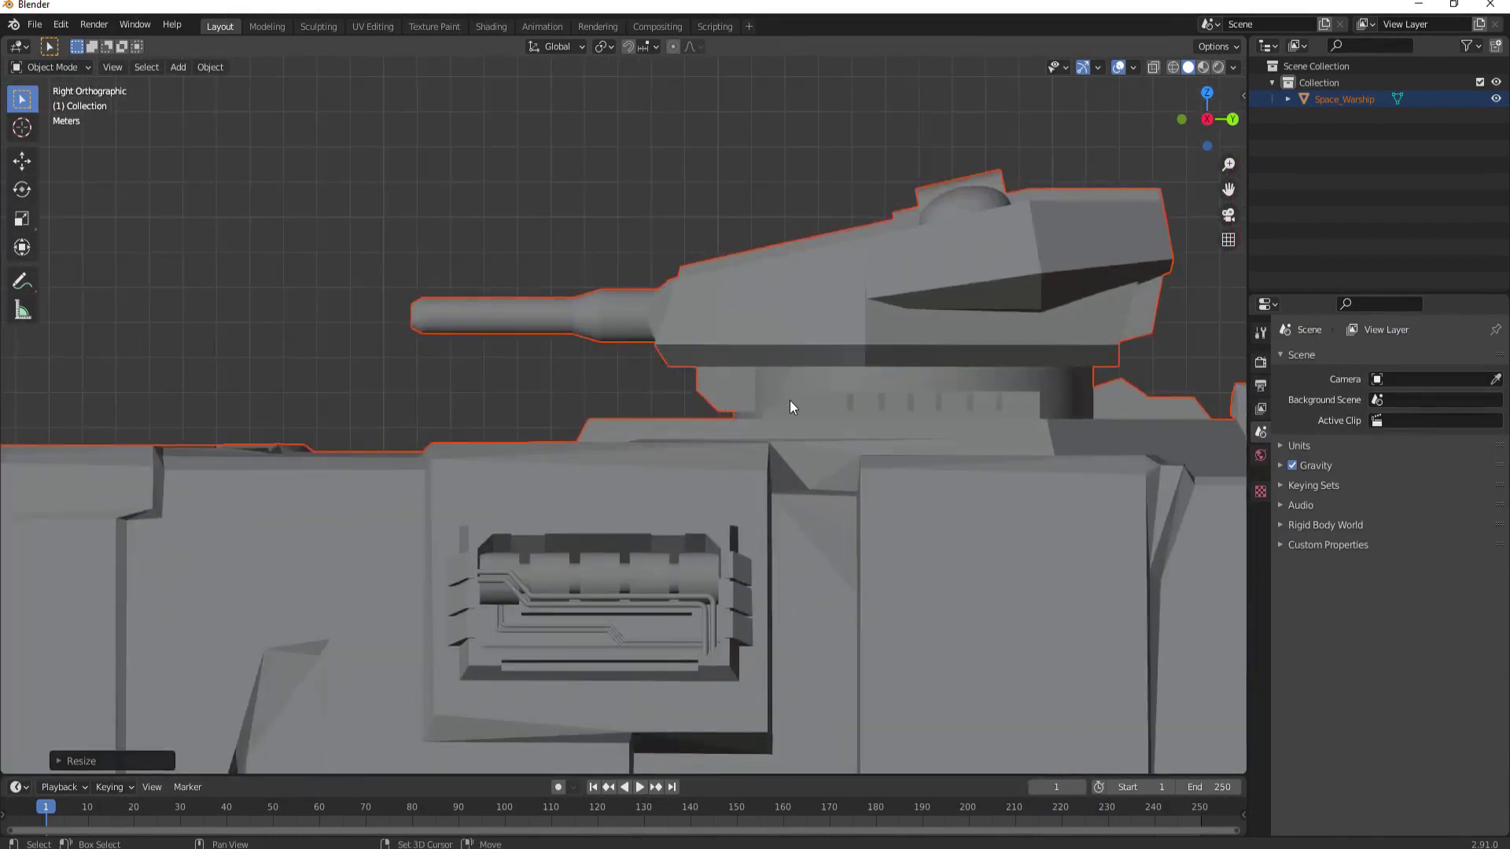
scroll(626, 433, "up", 1)
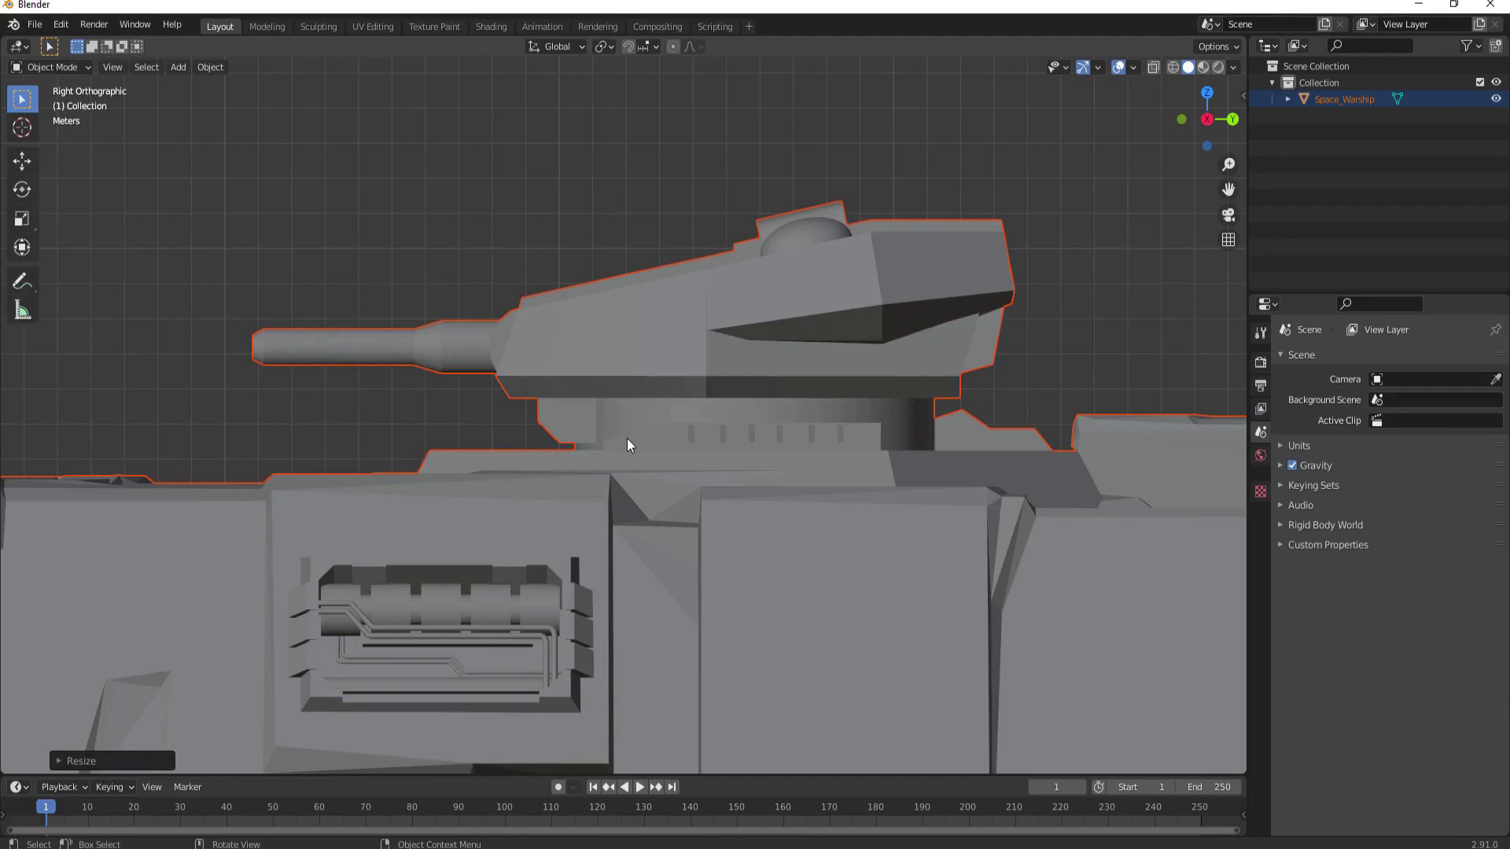
left_click(553, 350)
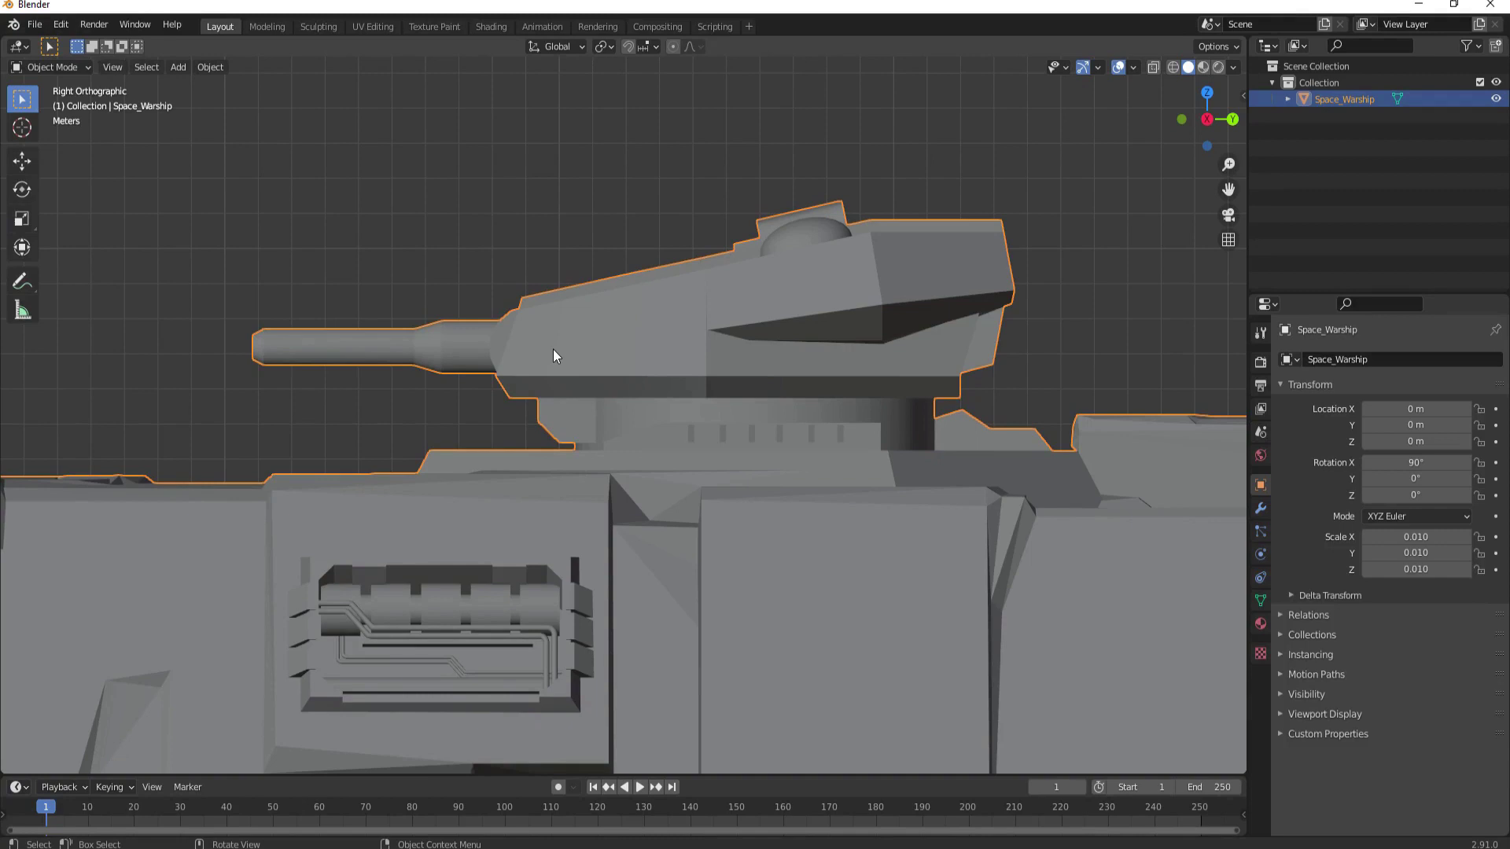
Step: Enter Edit Mode with X-ray on, face select mode and the Select Lasso tool
left_click(55, 68)
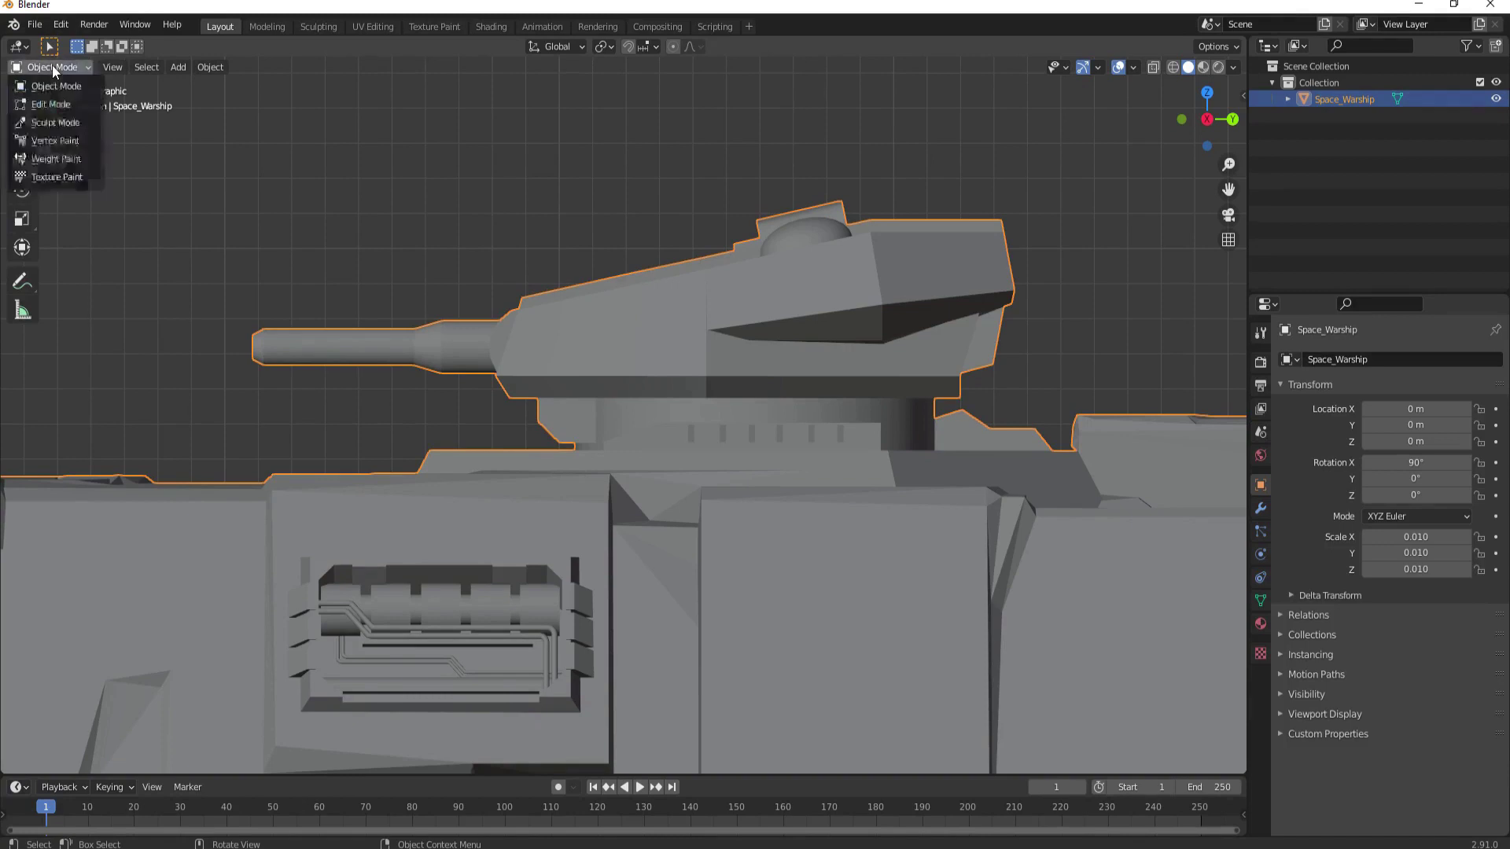
left_click(50, 105)
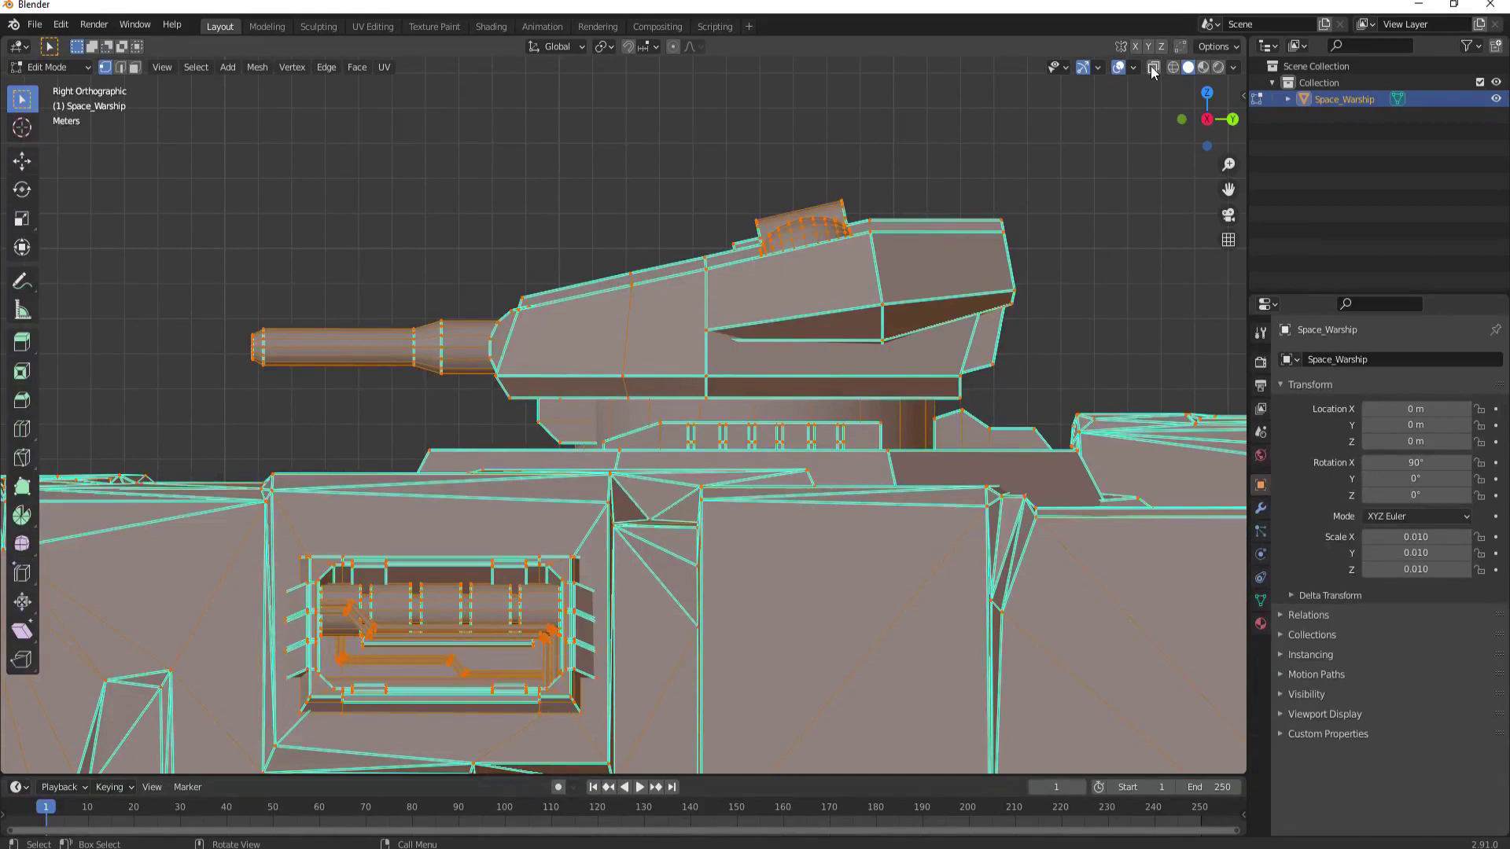
left_click(1153, 68)
left_click(1155, 69)
left_click(1153, 69)
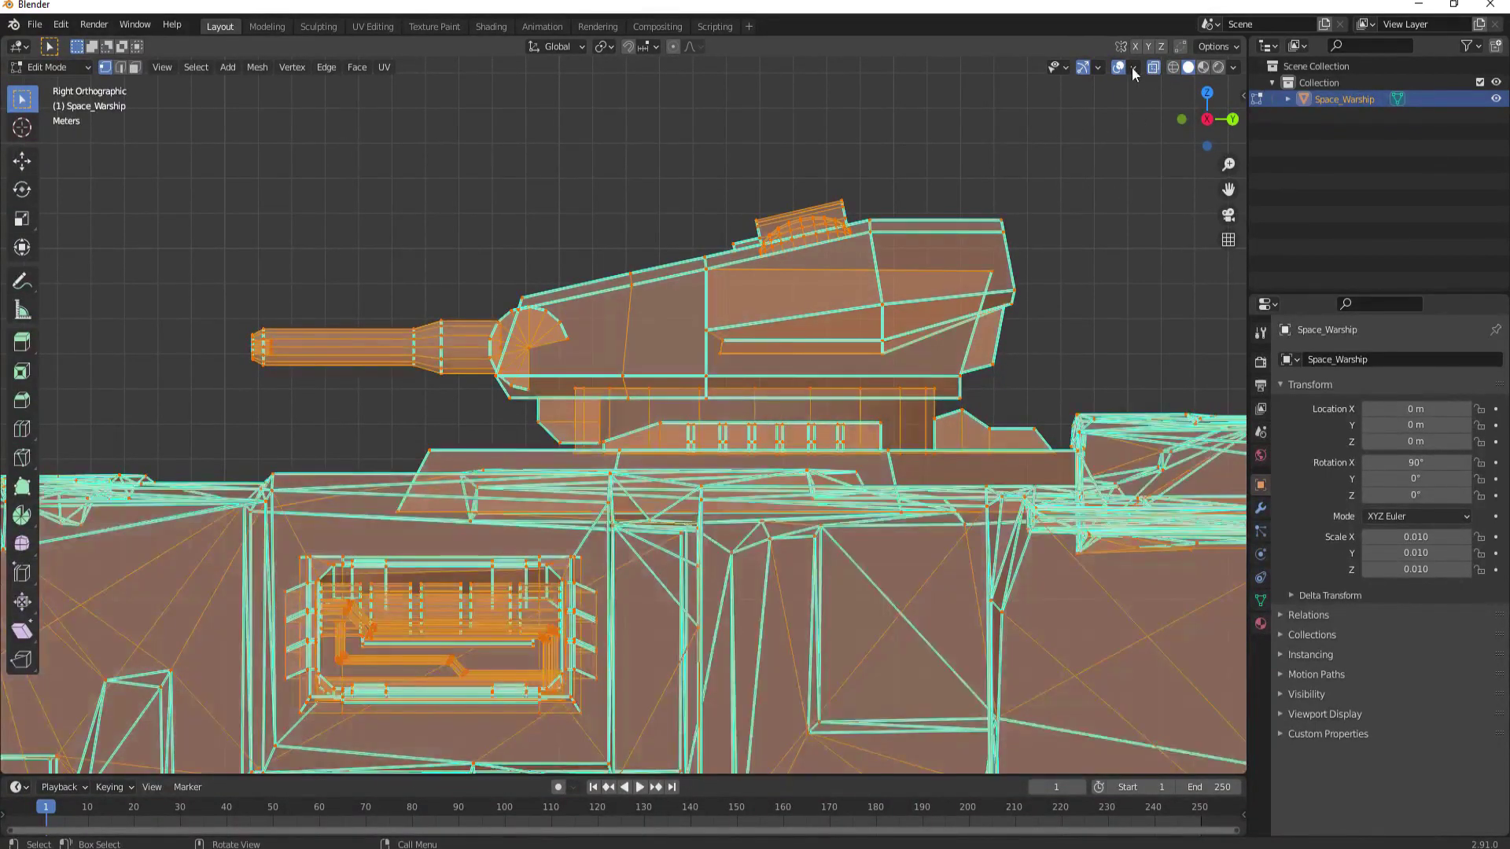
left_click(135, 69)
left_click(24, 100)
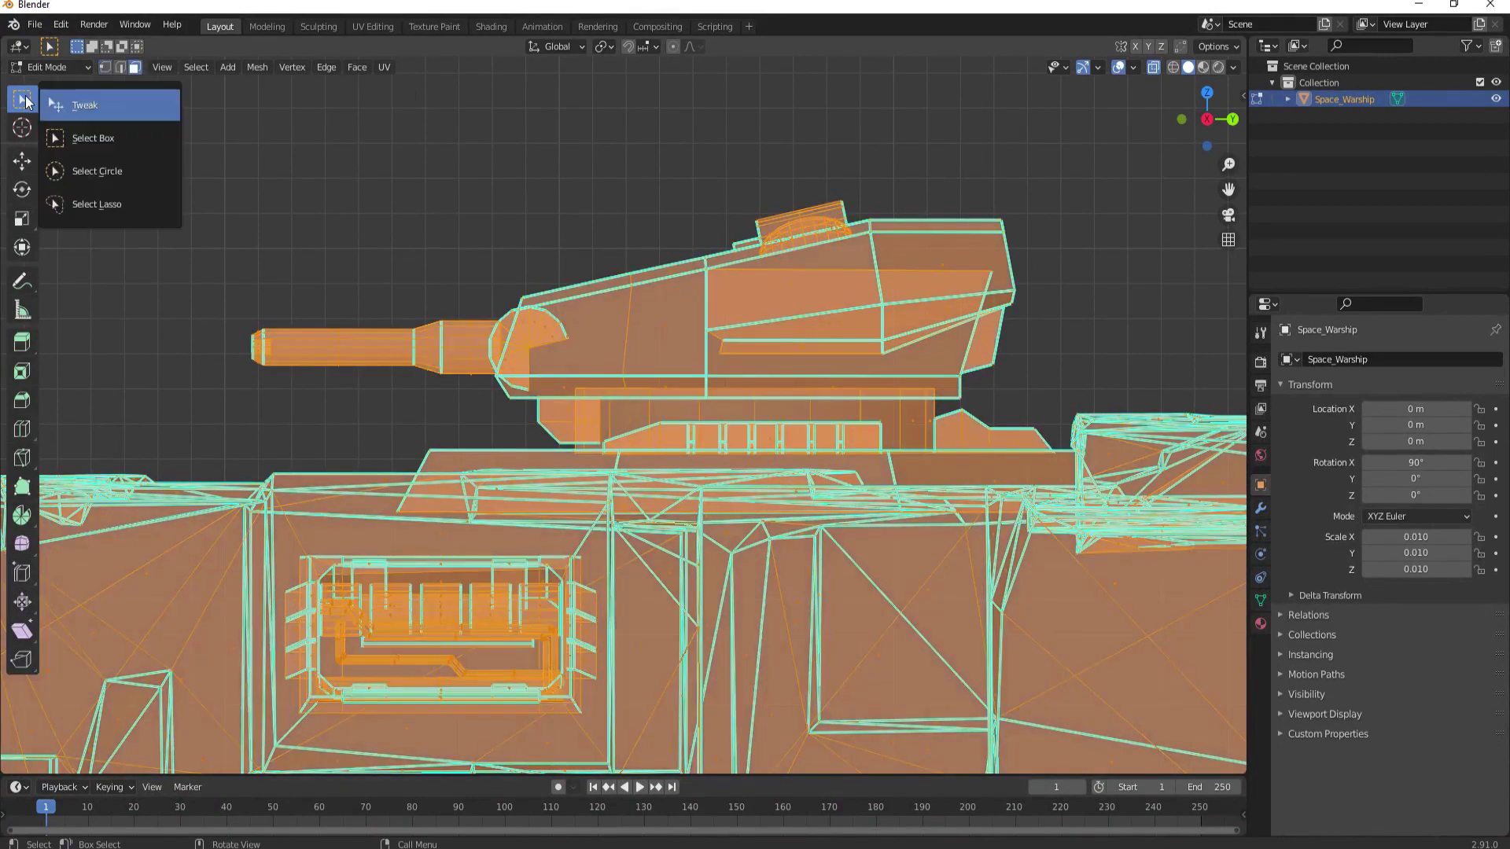
left_click(96, 205)
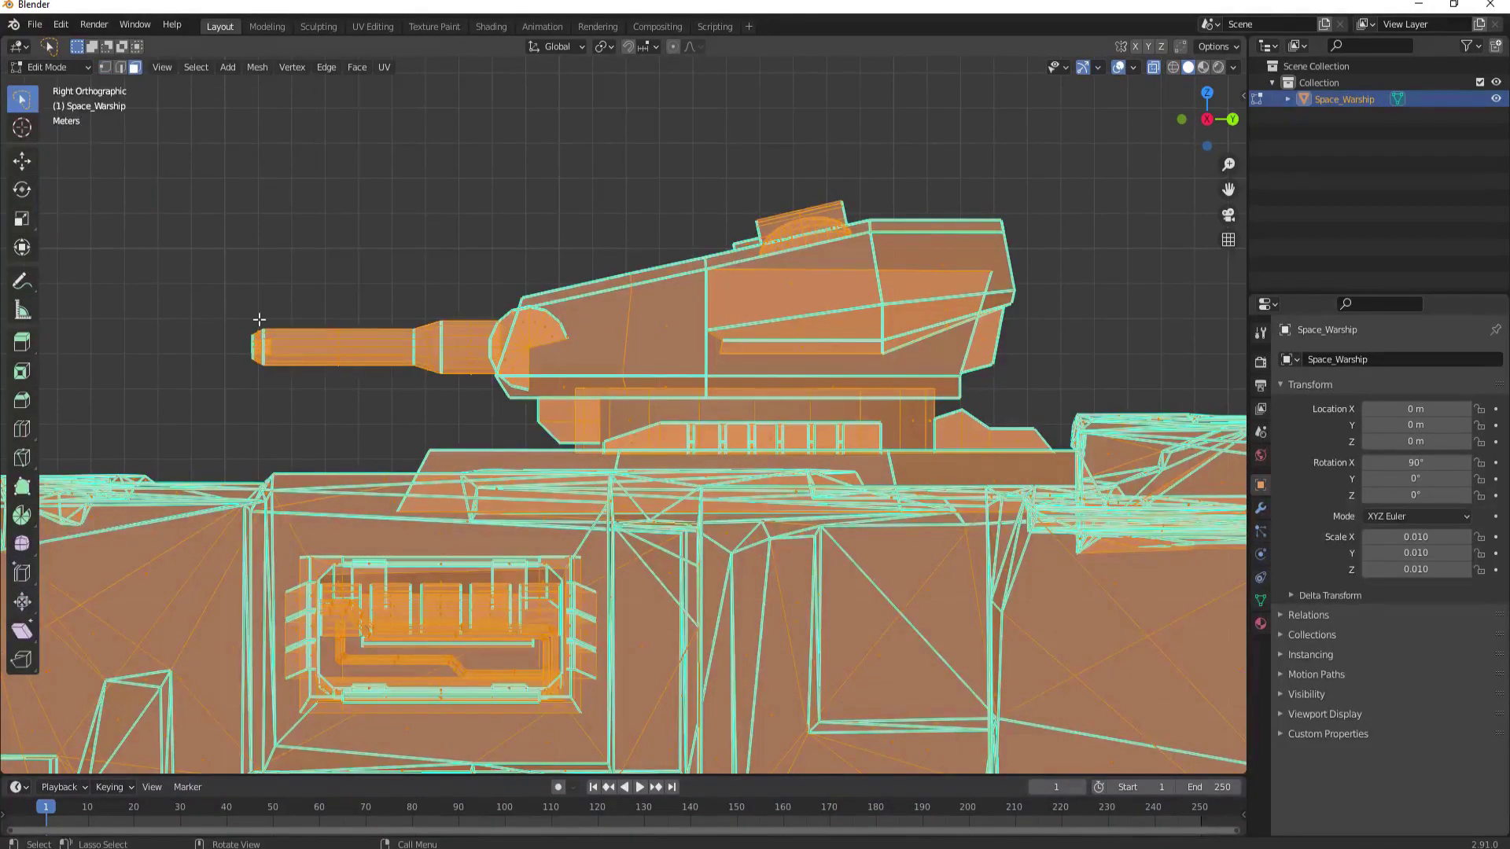
Step: Lasso the top front turret's faces and verify the selection with a cancelled move
key("g")
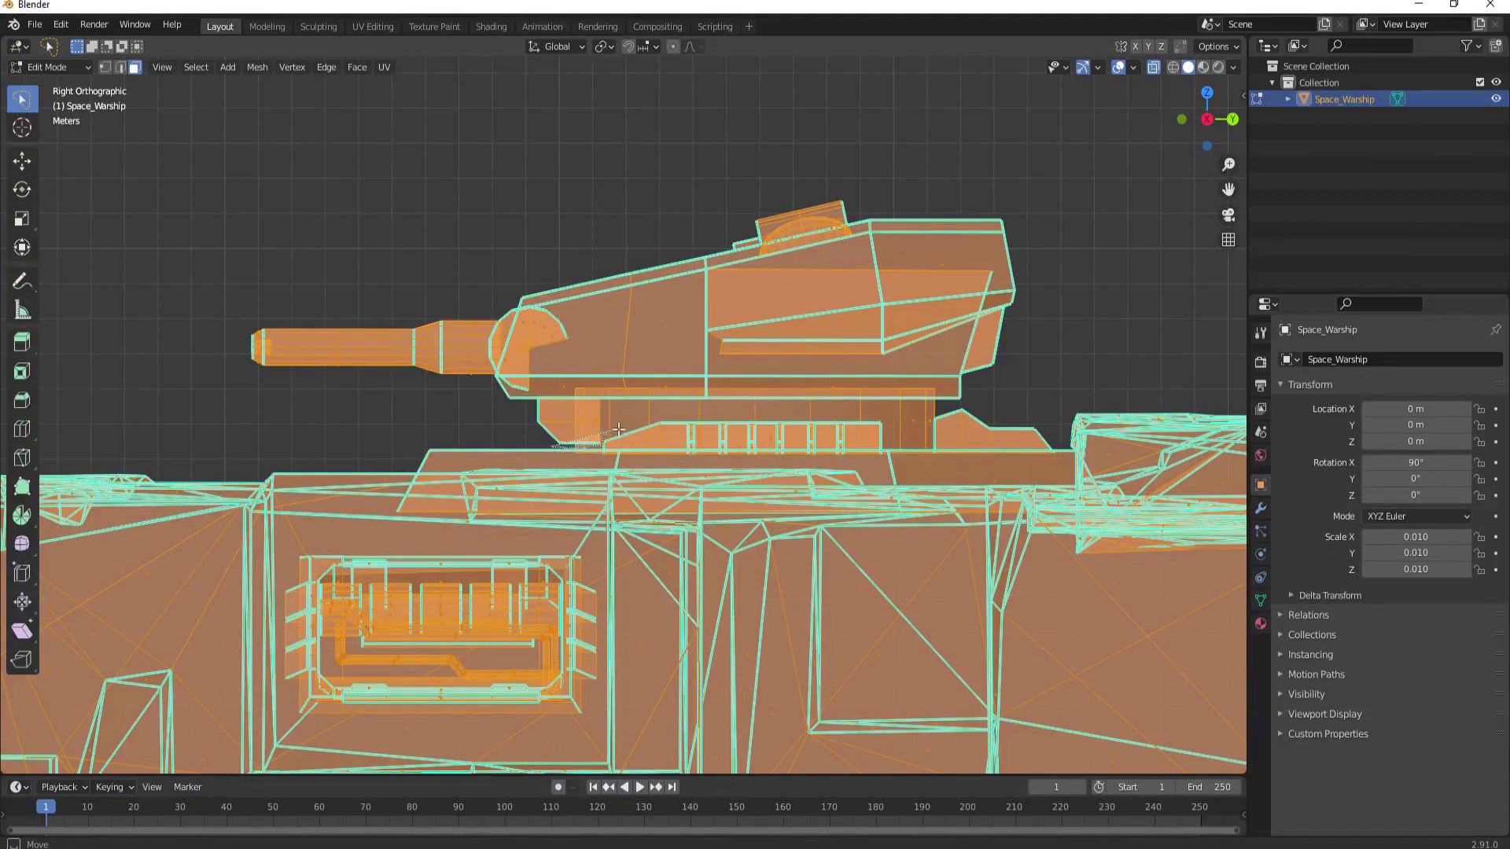
mouse_move(662, 417)
left_mouse_down()
mouse_move(917, 429)
mouse_move(964, 404)
mouse_move(1011, 330)
mouse_move(842, 152)
mouse_move(162, 290)
mouse_move(194, 379)
left_mouse_up()
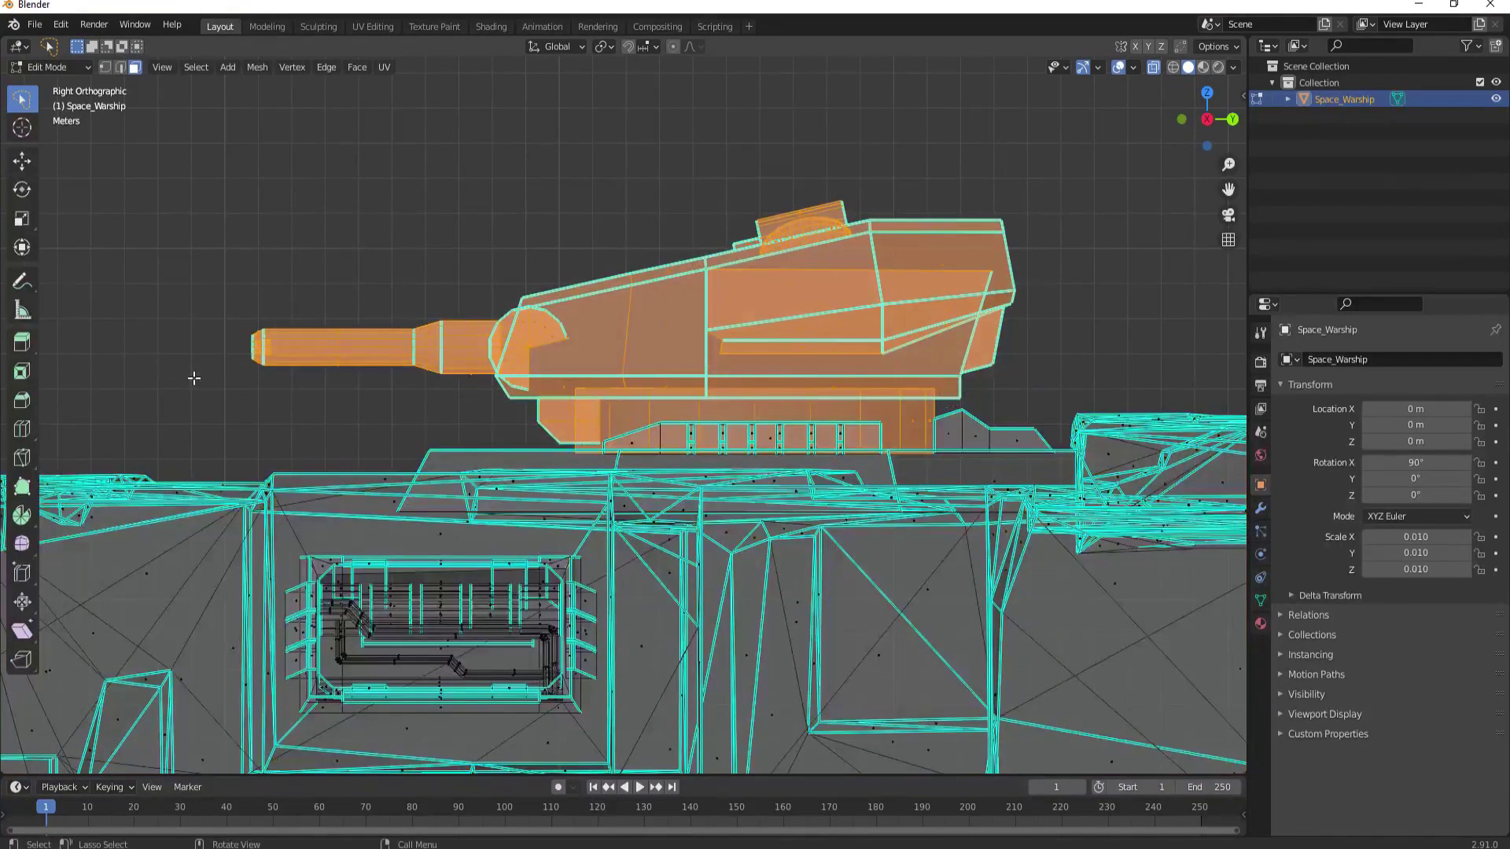
mouse_move(206, 384)
middle_mouse_down()
mouse_move(276, 342)
mouse_move(440, 314)
mouse_move(471, 322)
mouse_move(339, 338)
mouse_move(667, 446)
middle_mouse_up()
key("KP_Decimal")
scroll(667, 446, "down", 3)
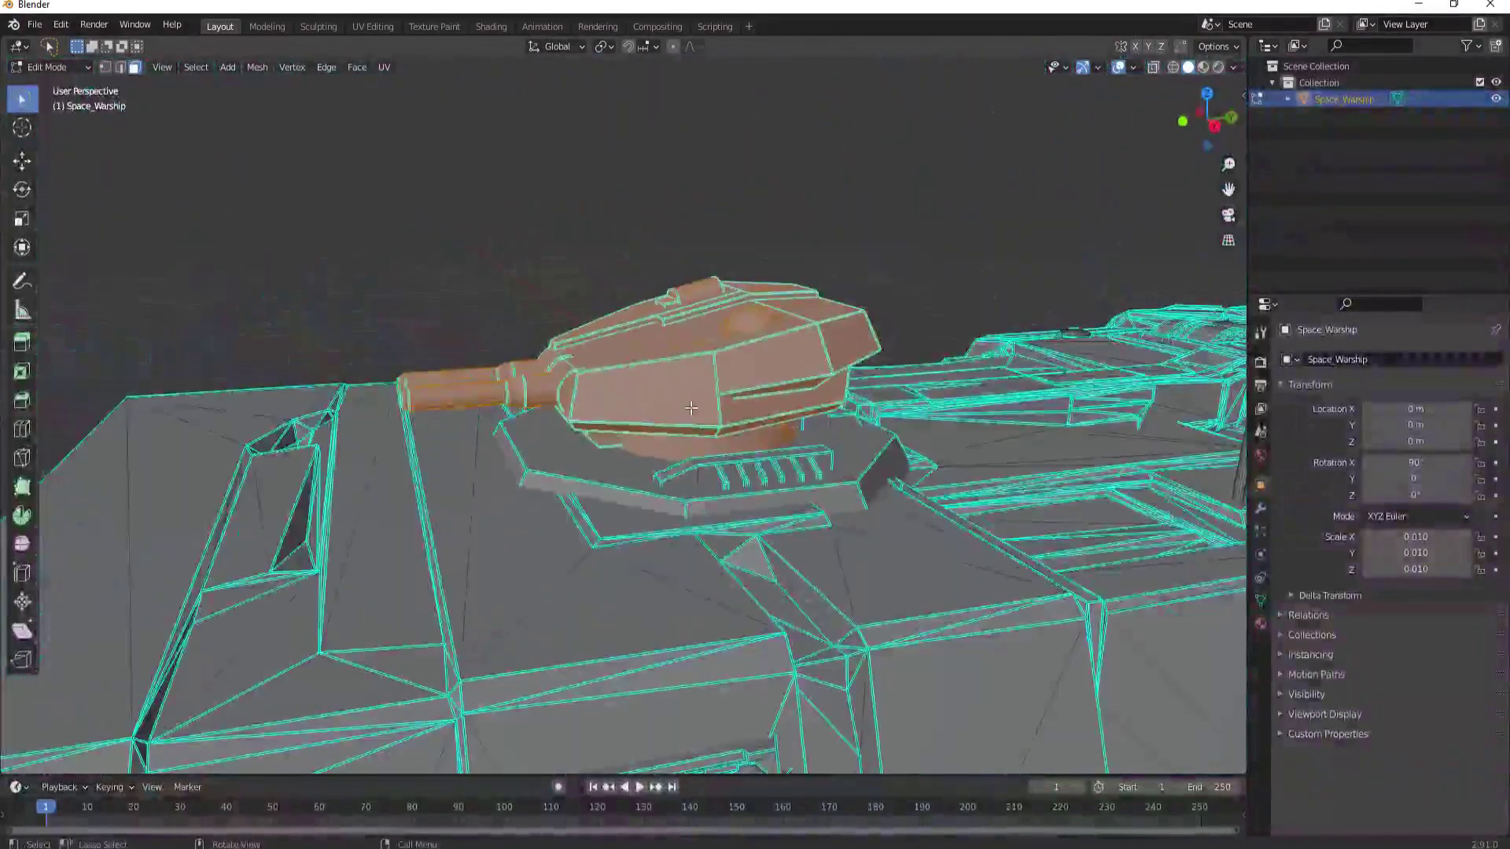
key("g")
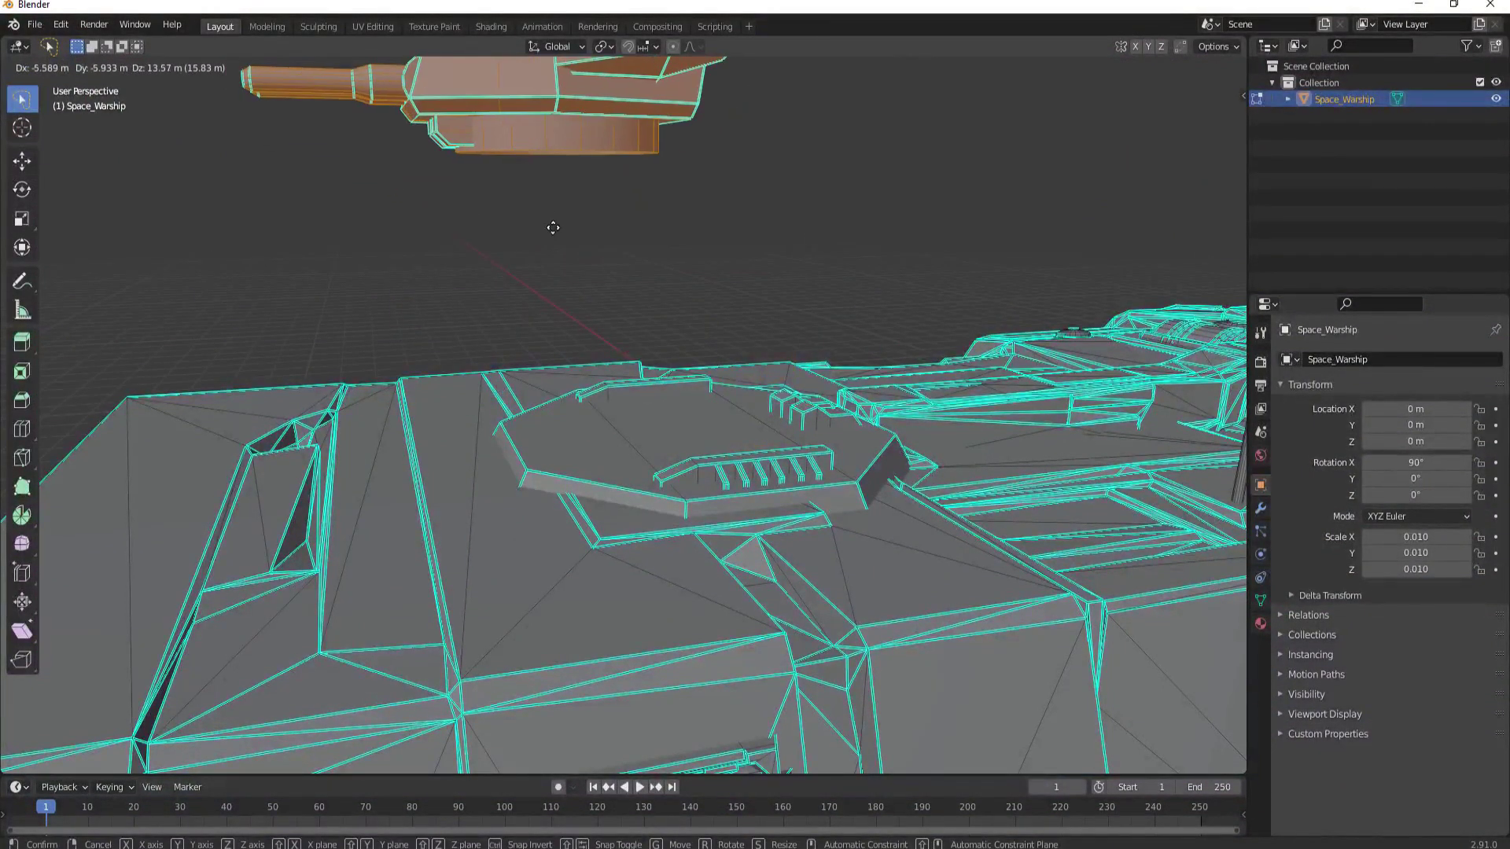
right_click(626, 241)
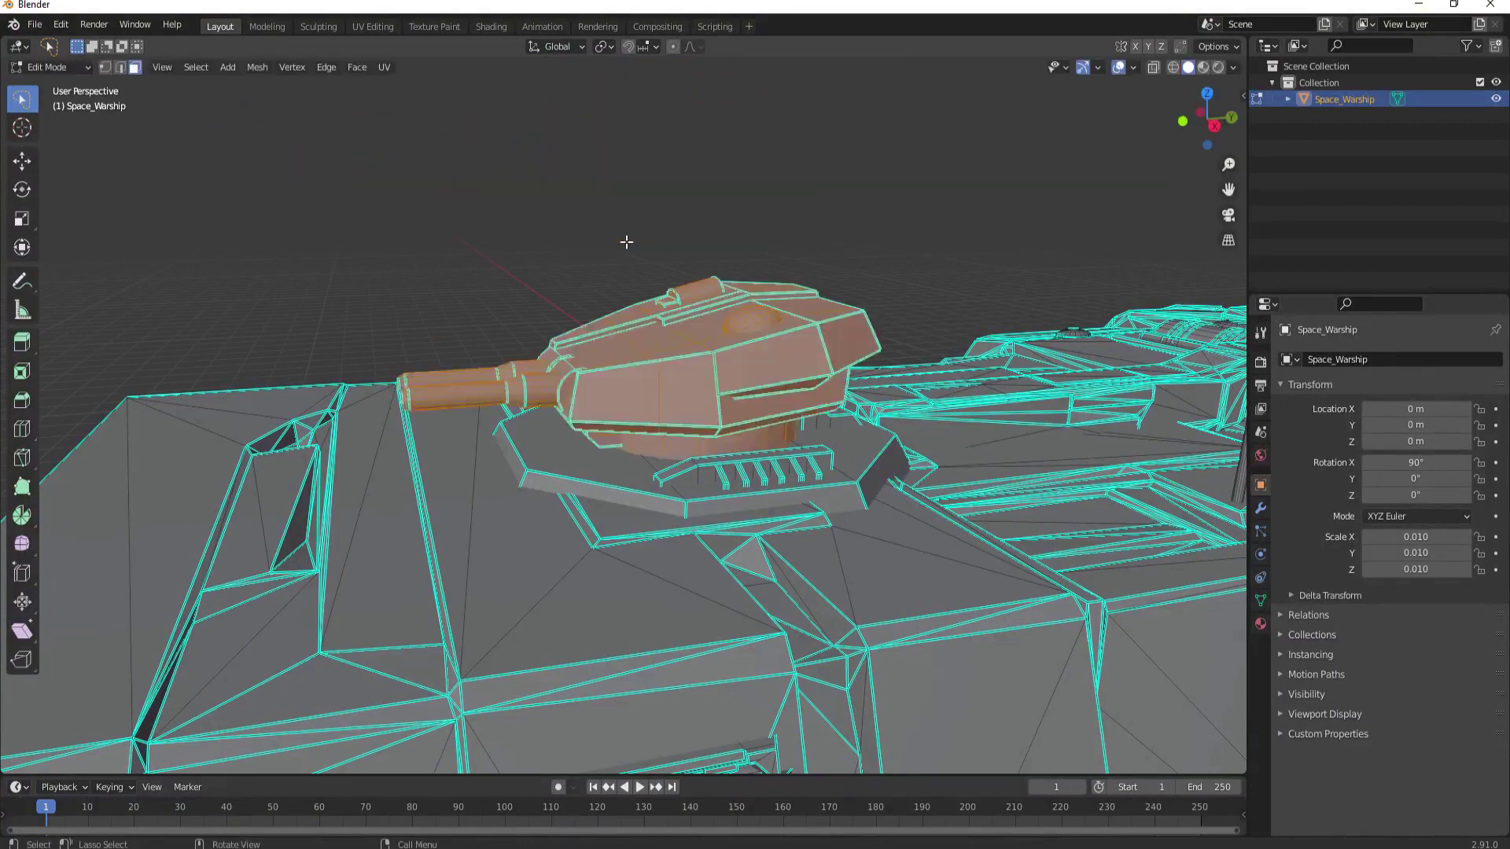
middle_click_drag(603, 339, 857, 331)
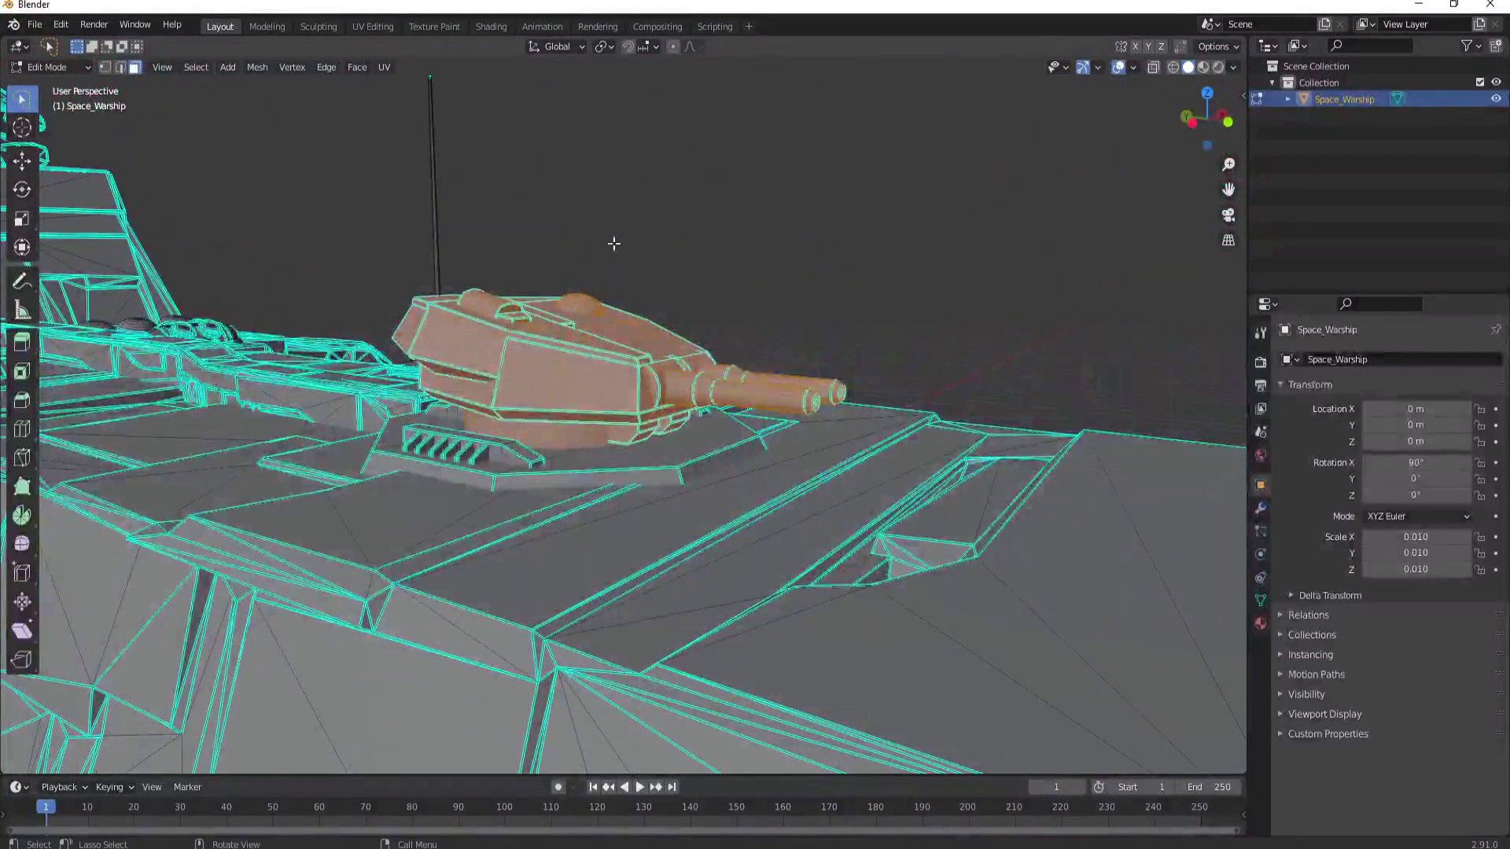
Step: Separate the selected turret into a new object named Top Front Turret Rotation
left_click(256, 67)
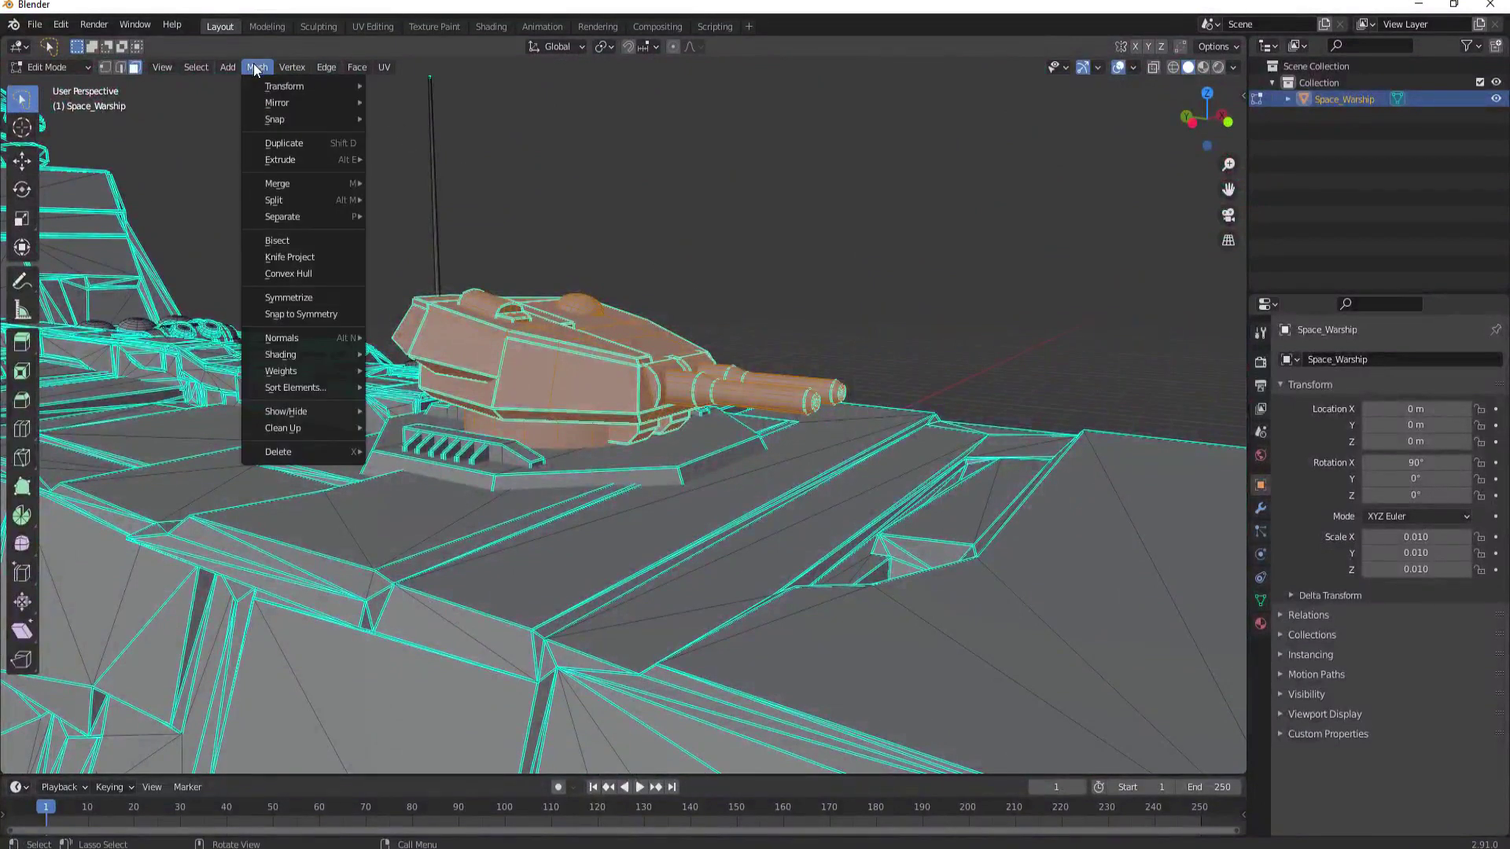
mouse_move(283, 217)
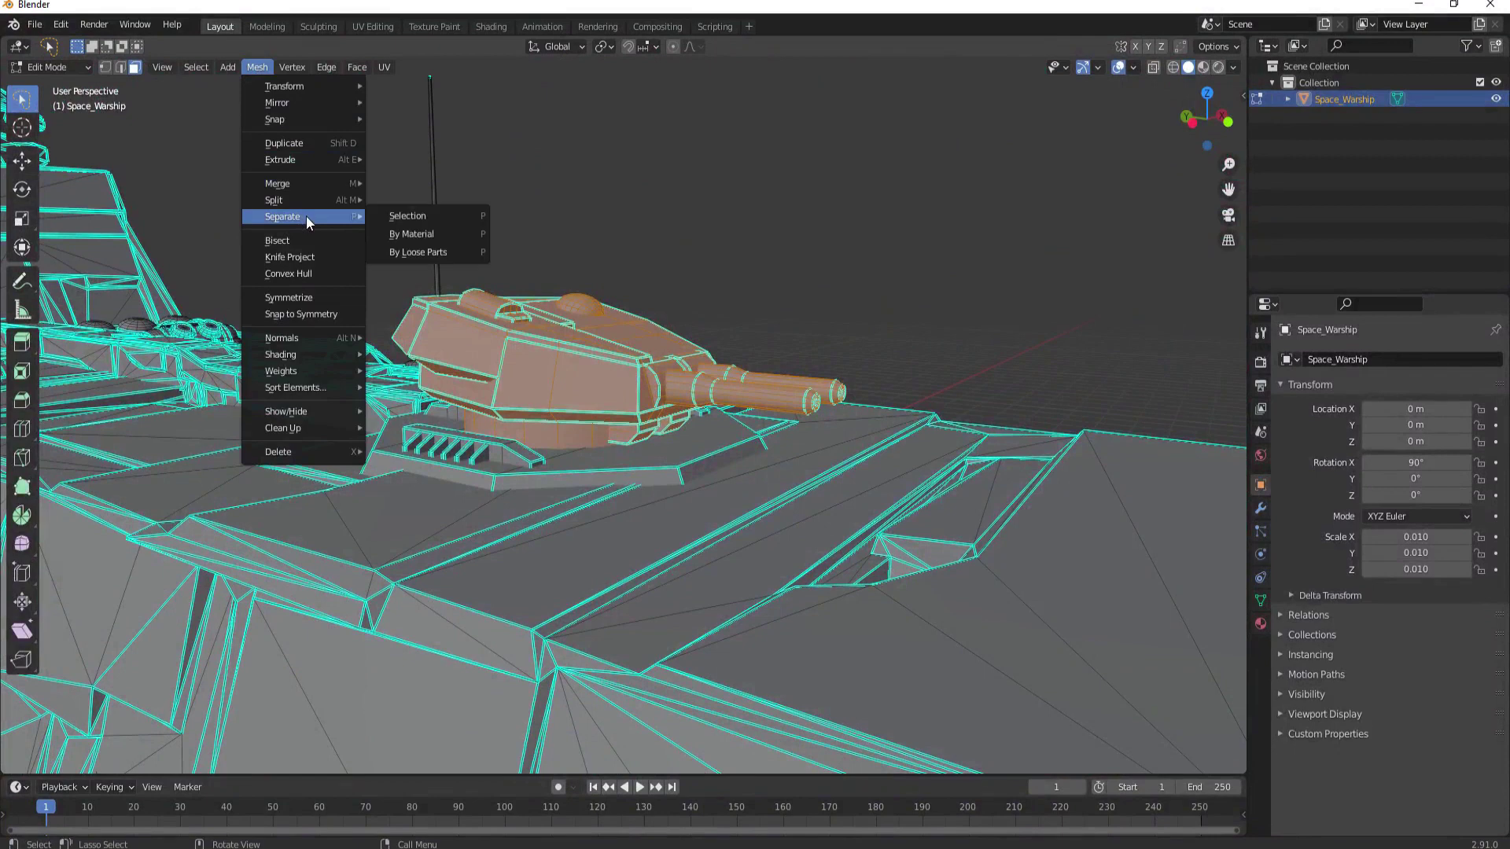
left_click(433, 217)
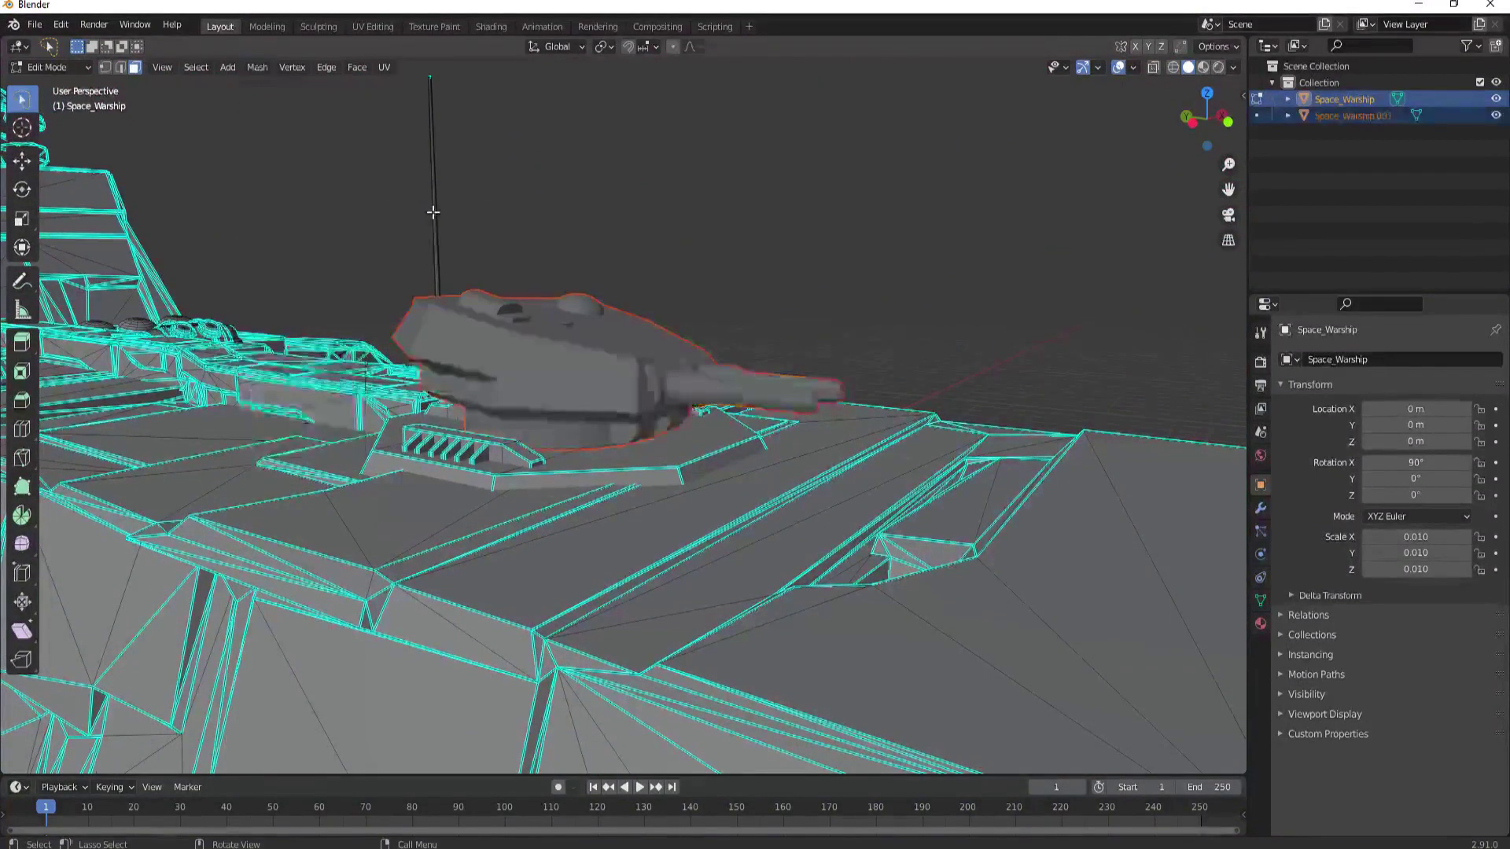
left_click(1327, 117)
key("F2")
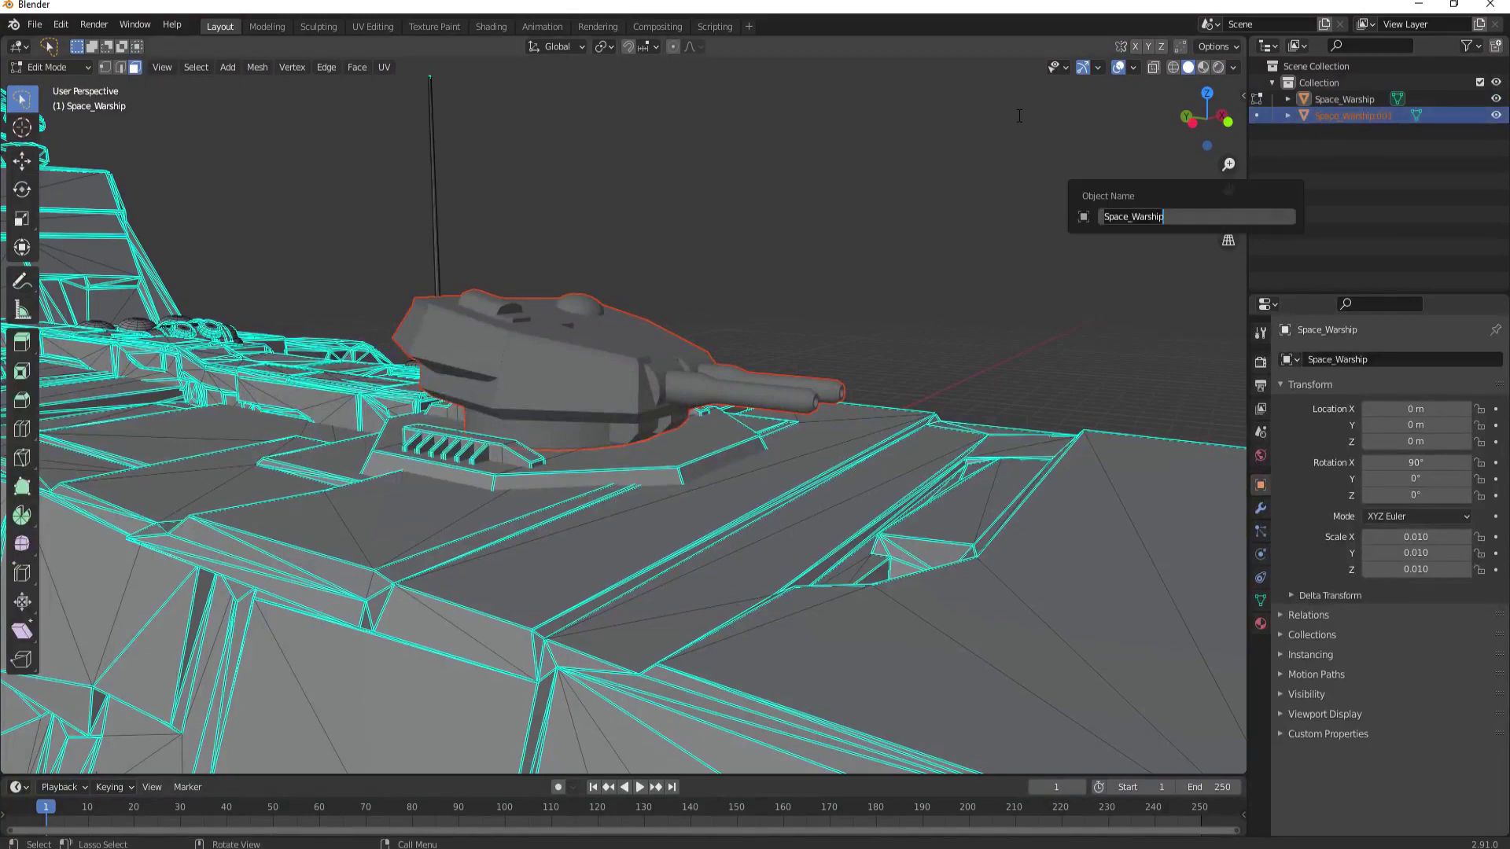
type("Top Front Turret Rotation")
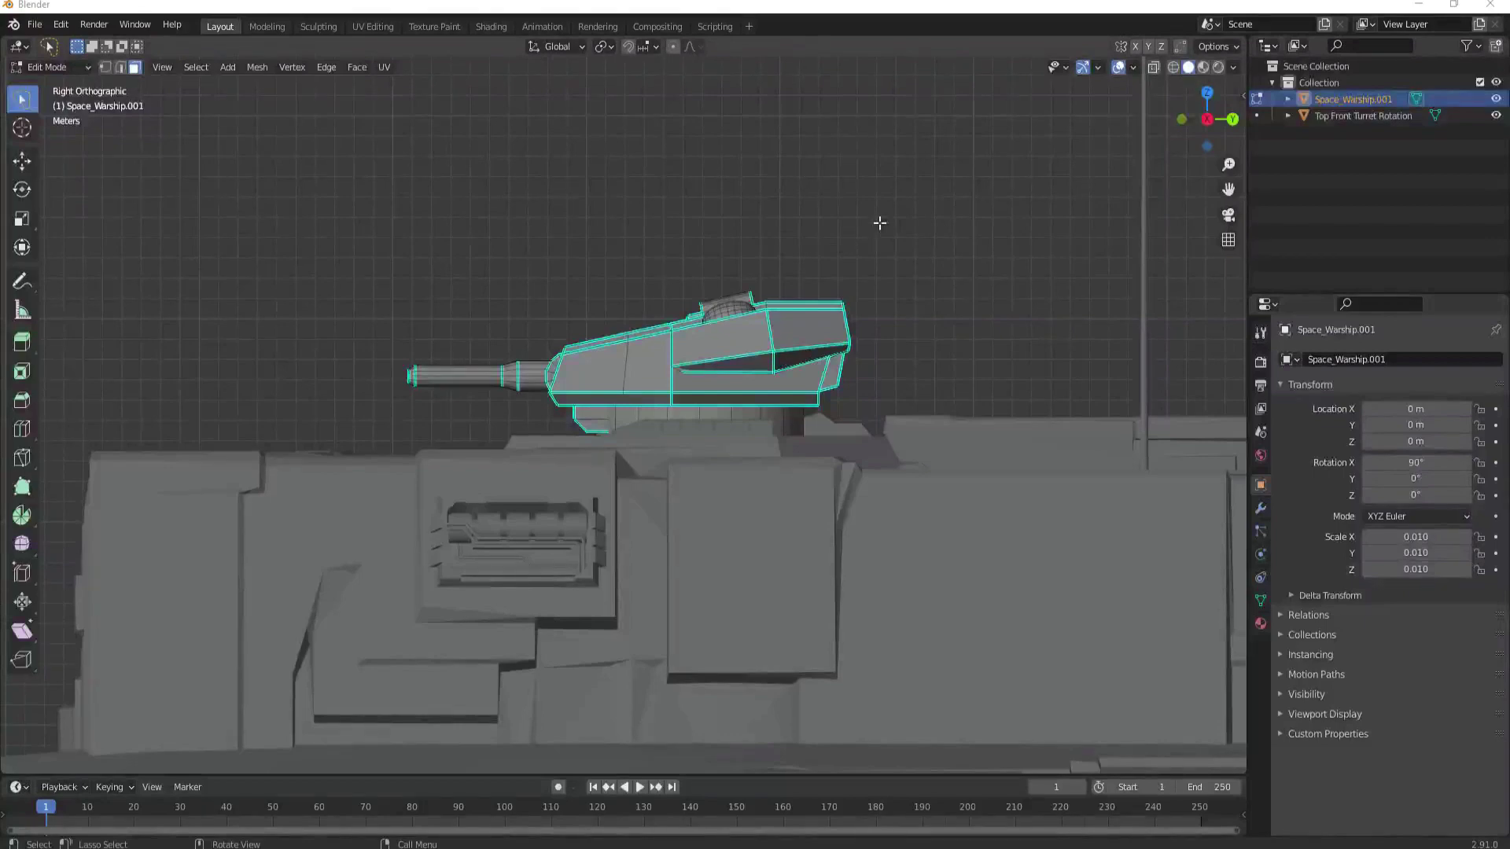
Step: In X-ray view, lasso-select the gun section of the top front turret
left_click(1154, 68)
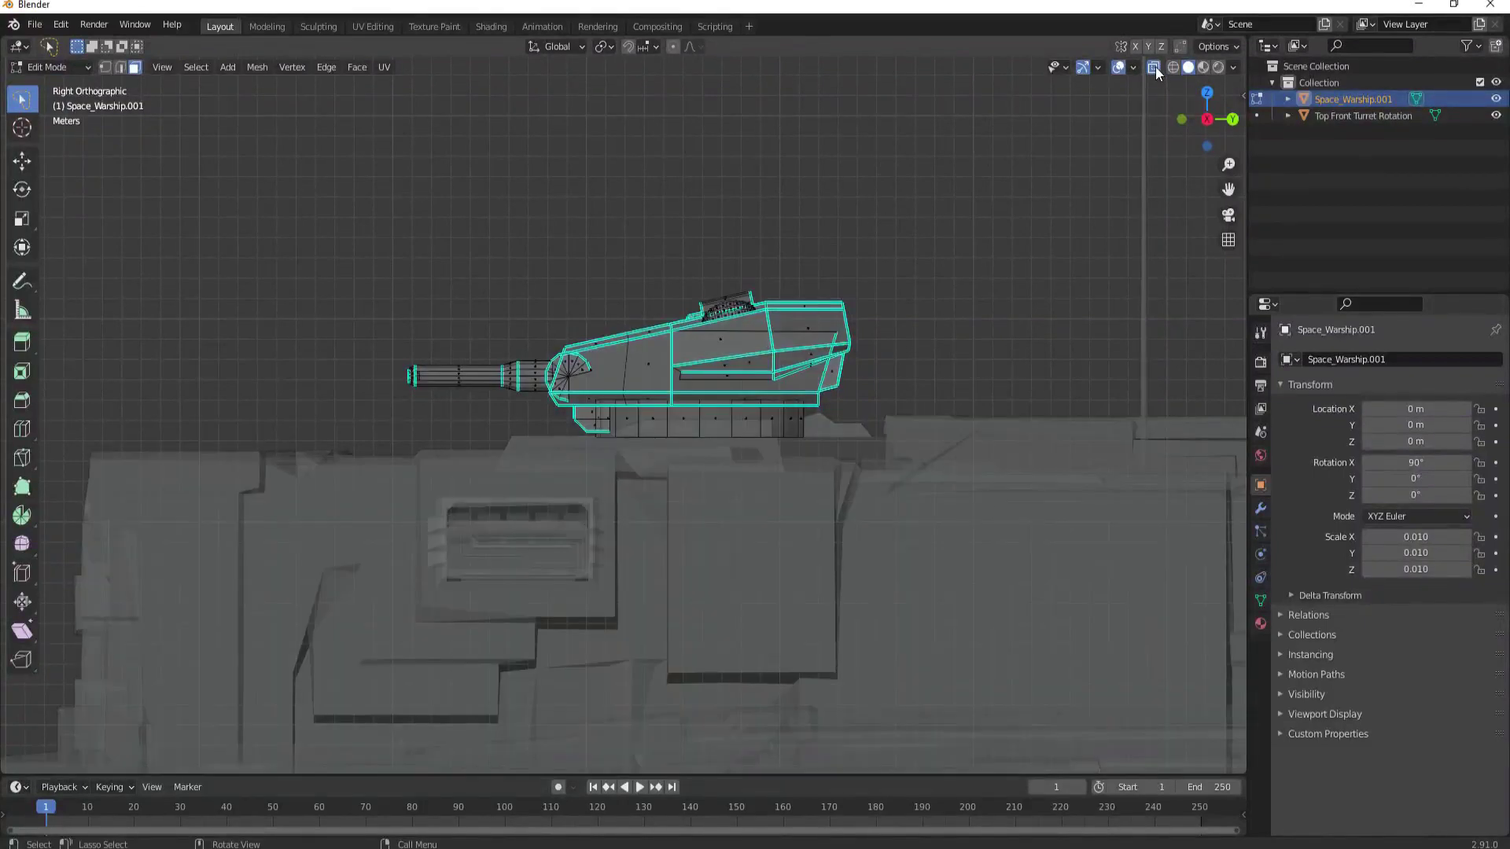
scroll(506, 372, "up", 5)
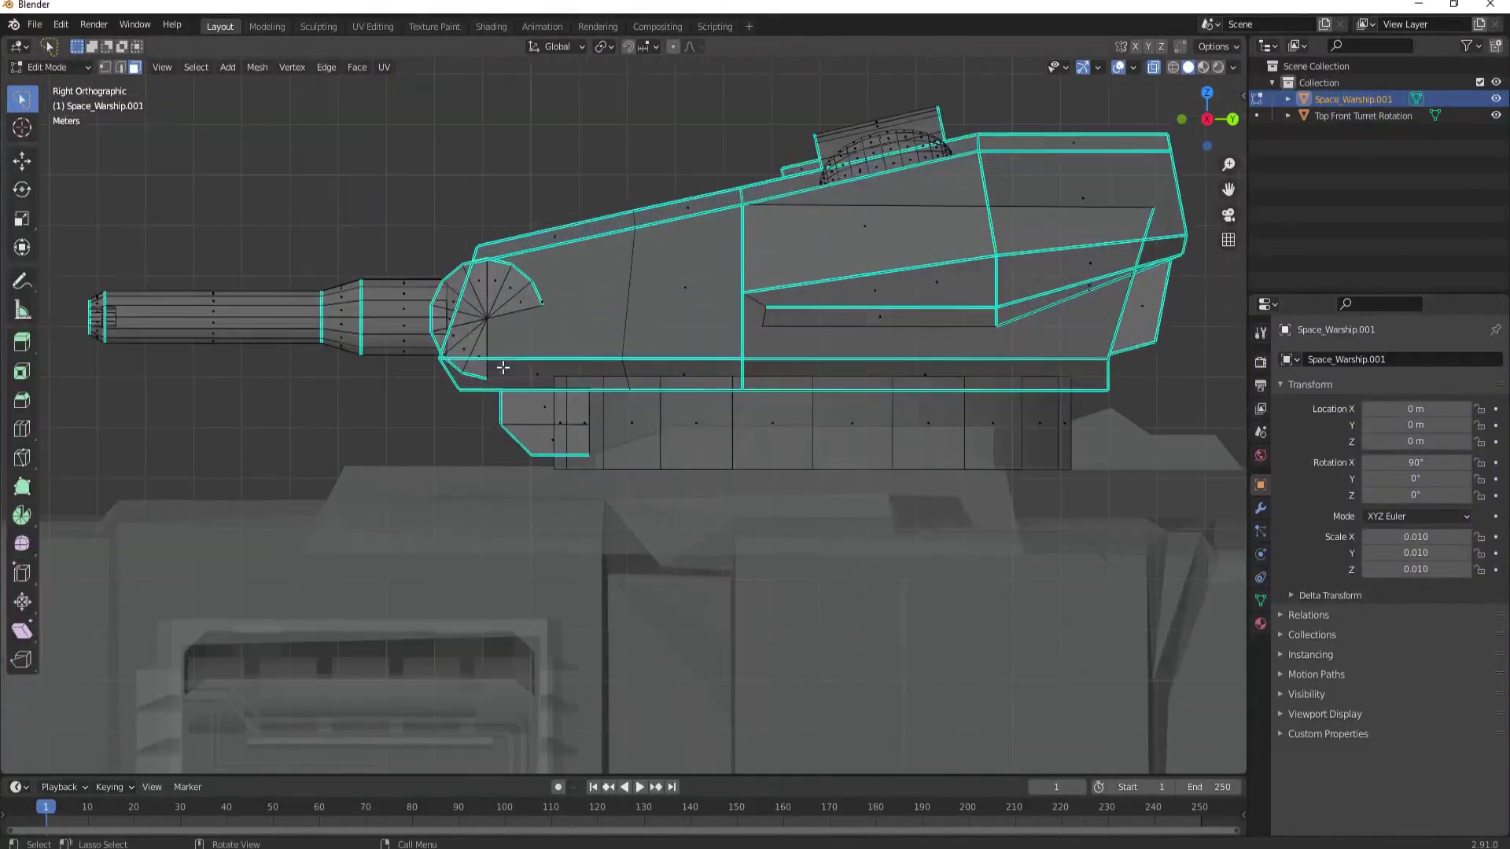
middle_click_drag(501, 363, 601, 459, "shift")
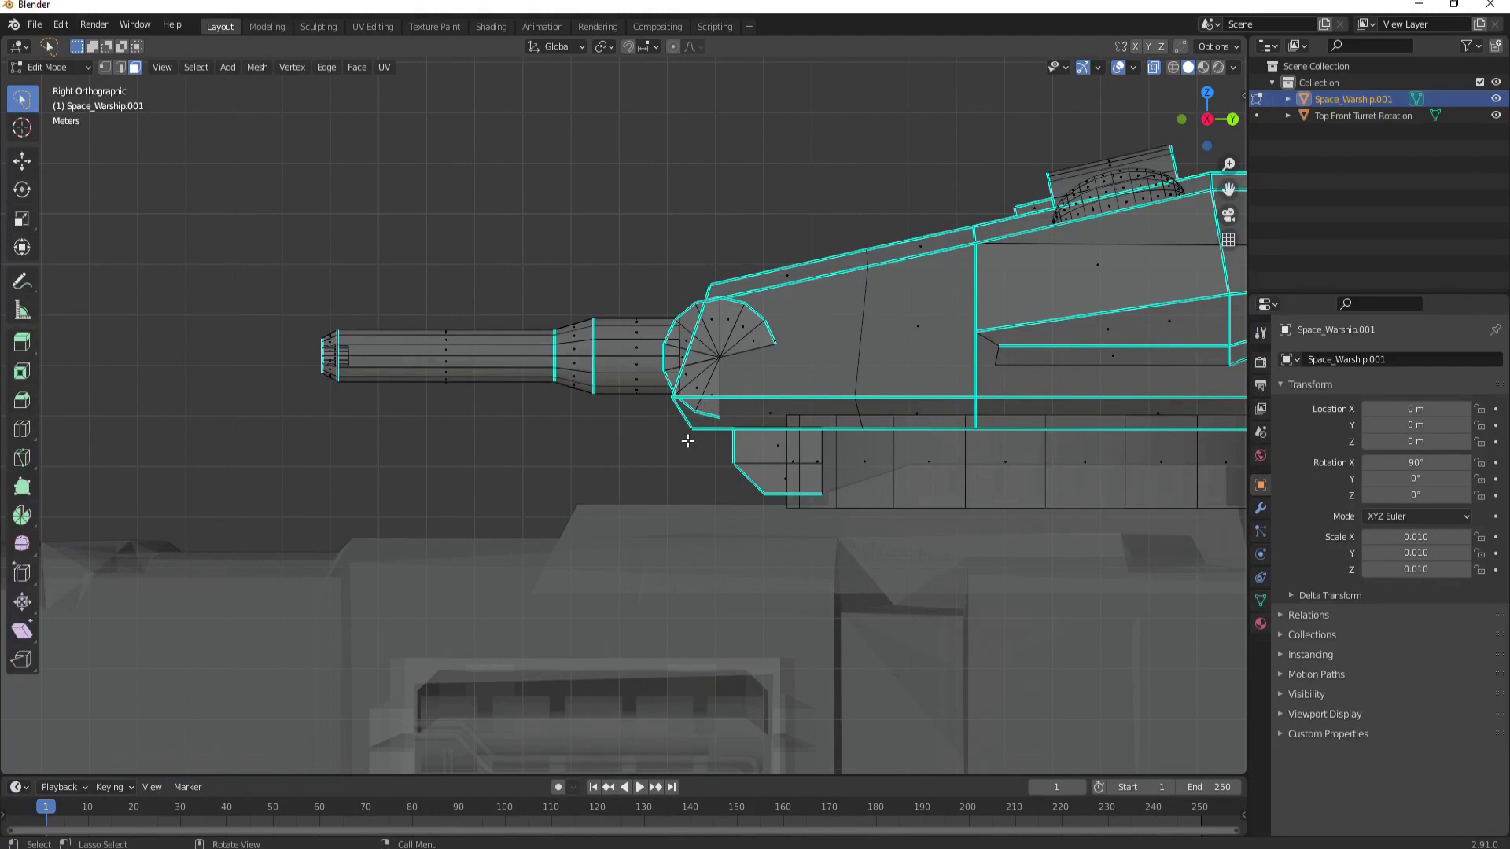
mouse_move(693, 442)
right_mouse_down("ctrl")
mouse_move(765, 312)
mouse_move(279, 392)
mouse_move(333, 421)
right_mouse_up("ctrl")
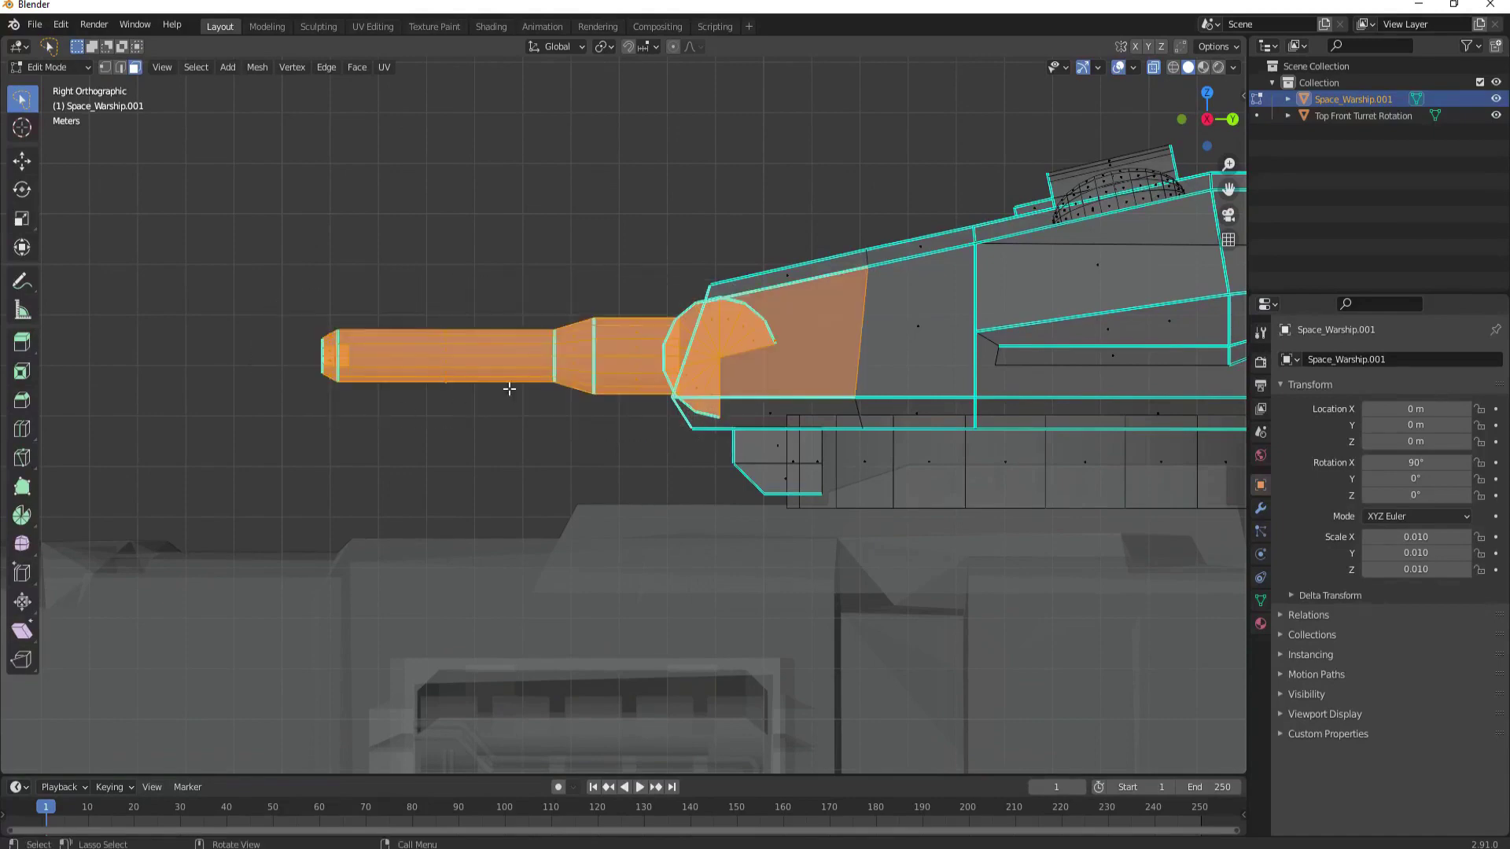
middle_click_drag(509, 389, 722, 439)
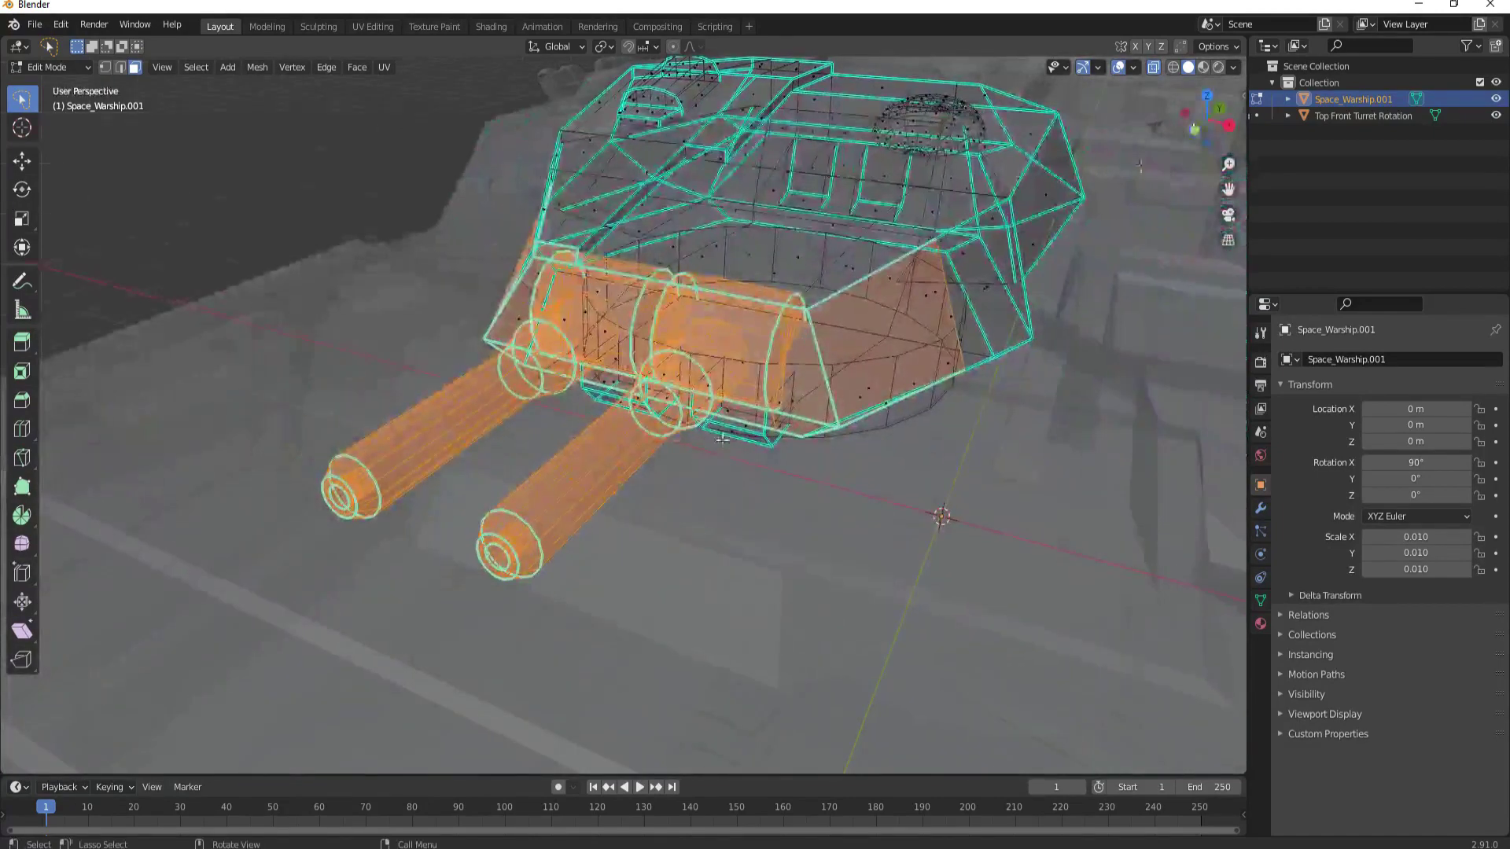
Step: Deselect the housing faces on both sides so only the twin barrels stay selected
left_click(1154, 68)
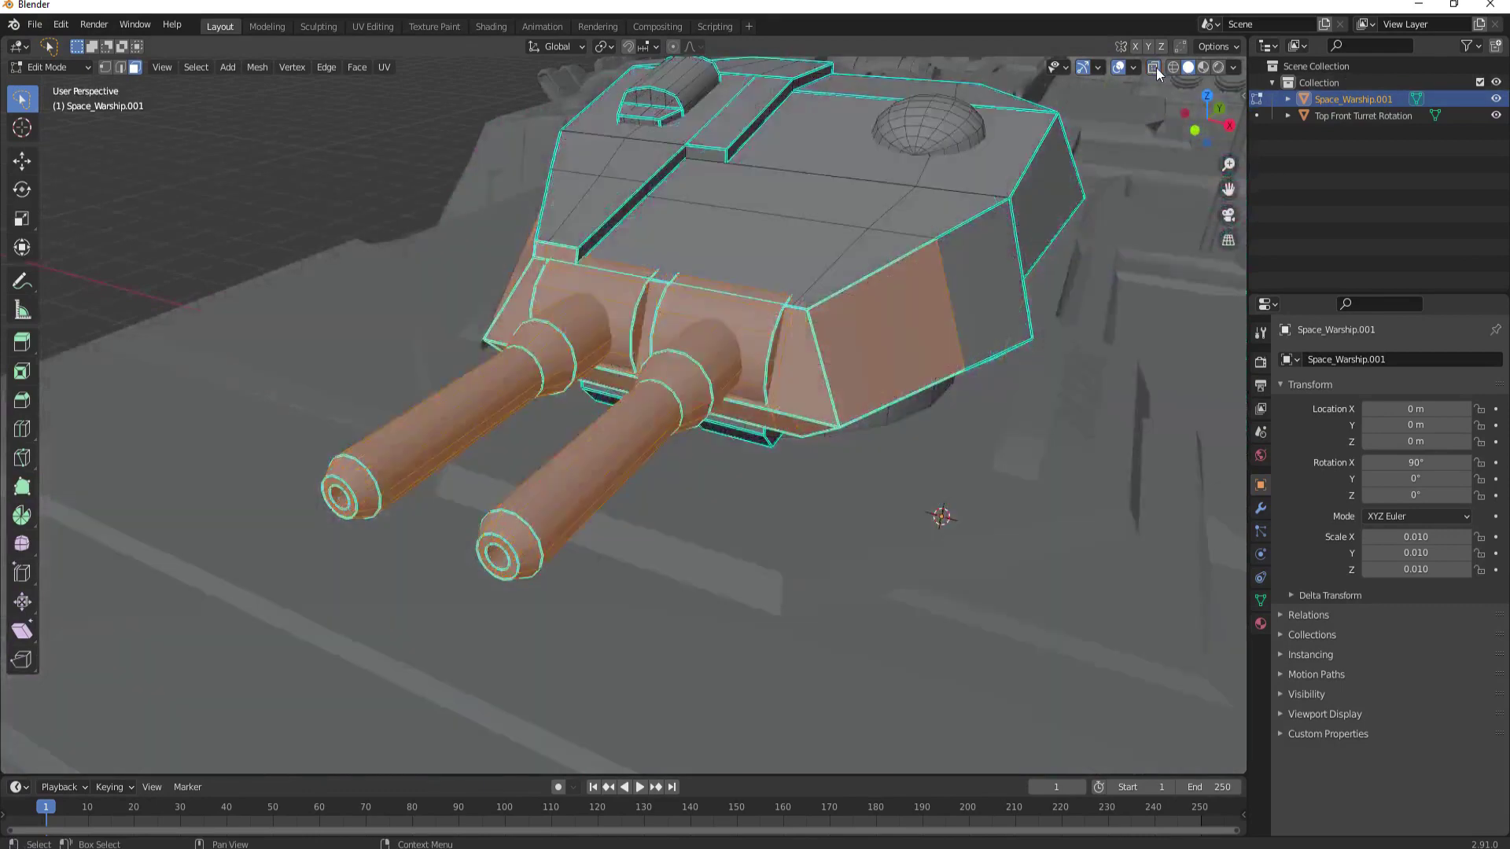
left_click(906, 330, "shift")
left_click(813, 383, "shift")
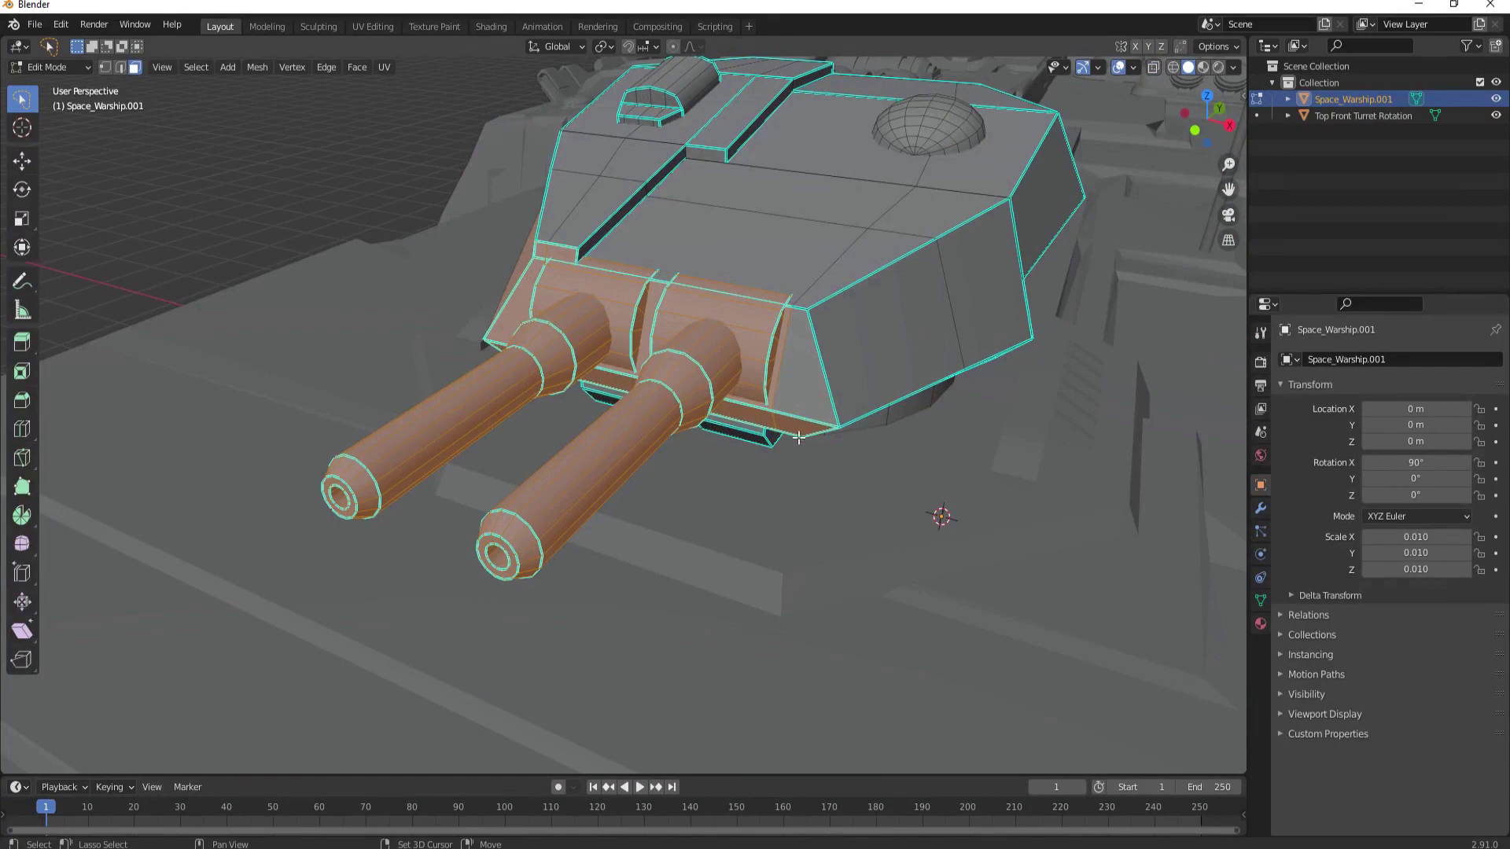
left_click(757, 421, "shift")
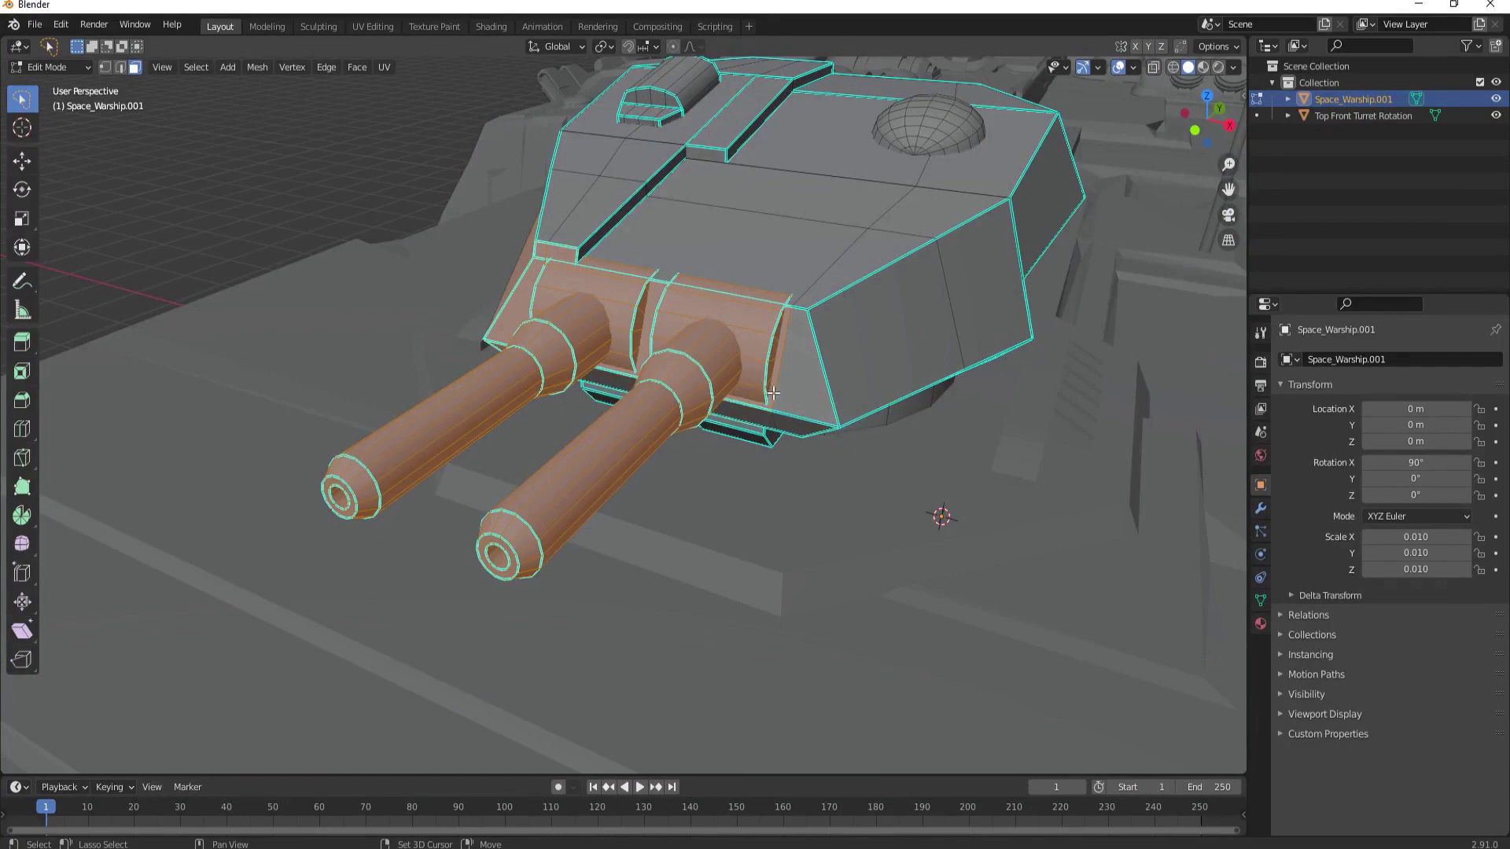
left_click(773, 393, "shift")
mouse_move(774, 397)
middle_mouse_down()
mouse_move(892, 382)
mouse_move(646, 396)
middle_mouse_up()
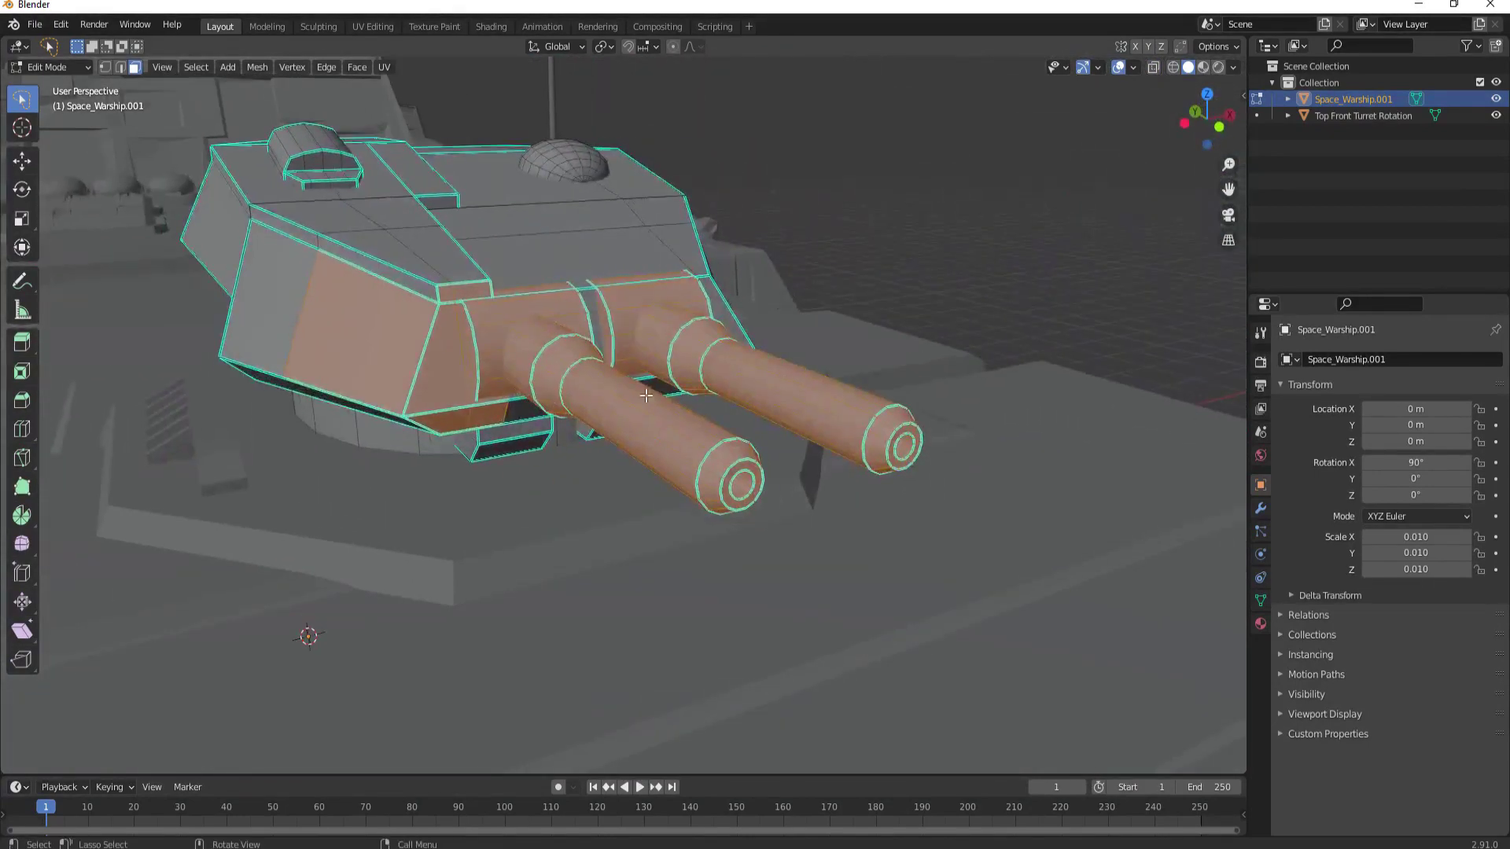
left_click(492, 413, "shift")
left_click(444, 399, "shift")
left_click(452, 417, "shift")
left_click(398, 325, "shift")
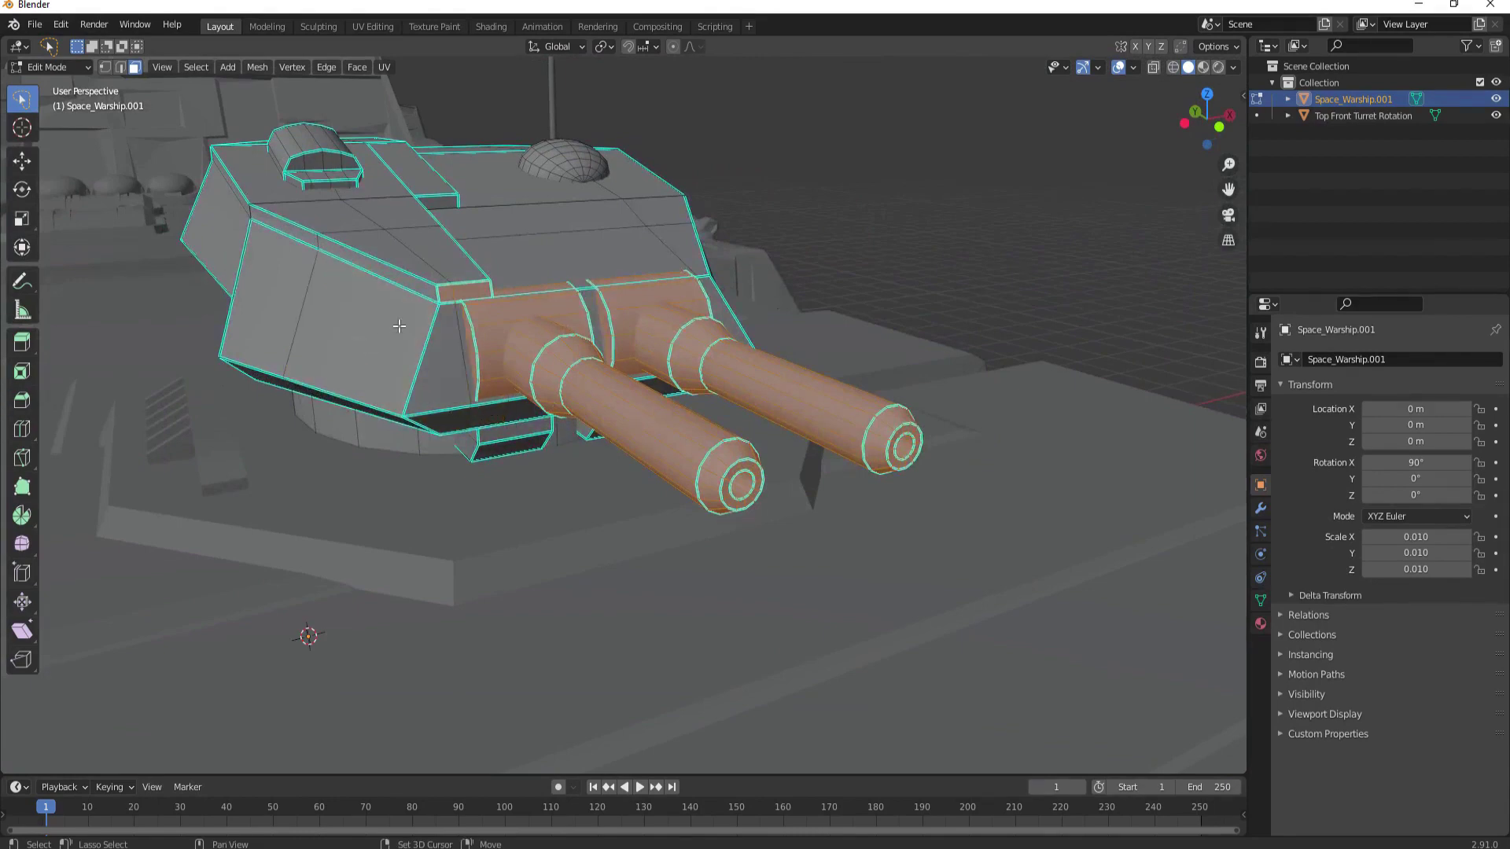
left_click(464, 294, "shift")
mouse_move(465, 294)
middle_mouse_down()
mouse_move(571, 335)
mouse_move(498, 340)
middle_mouse_up()
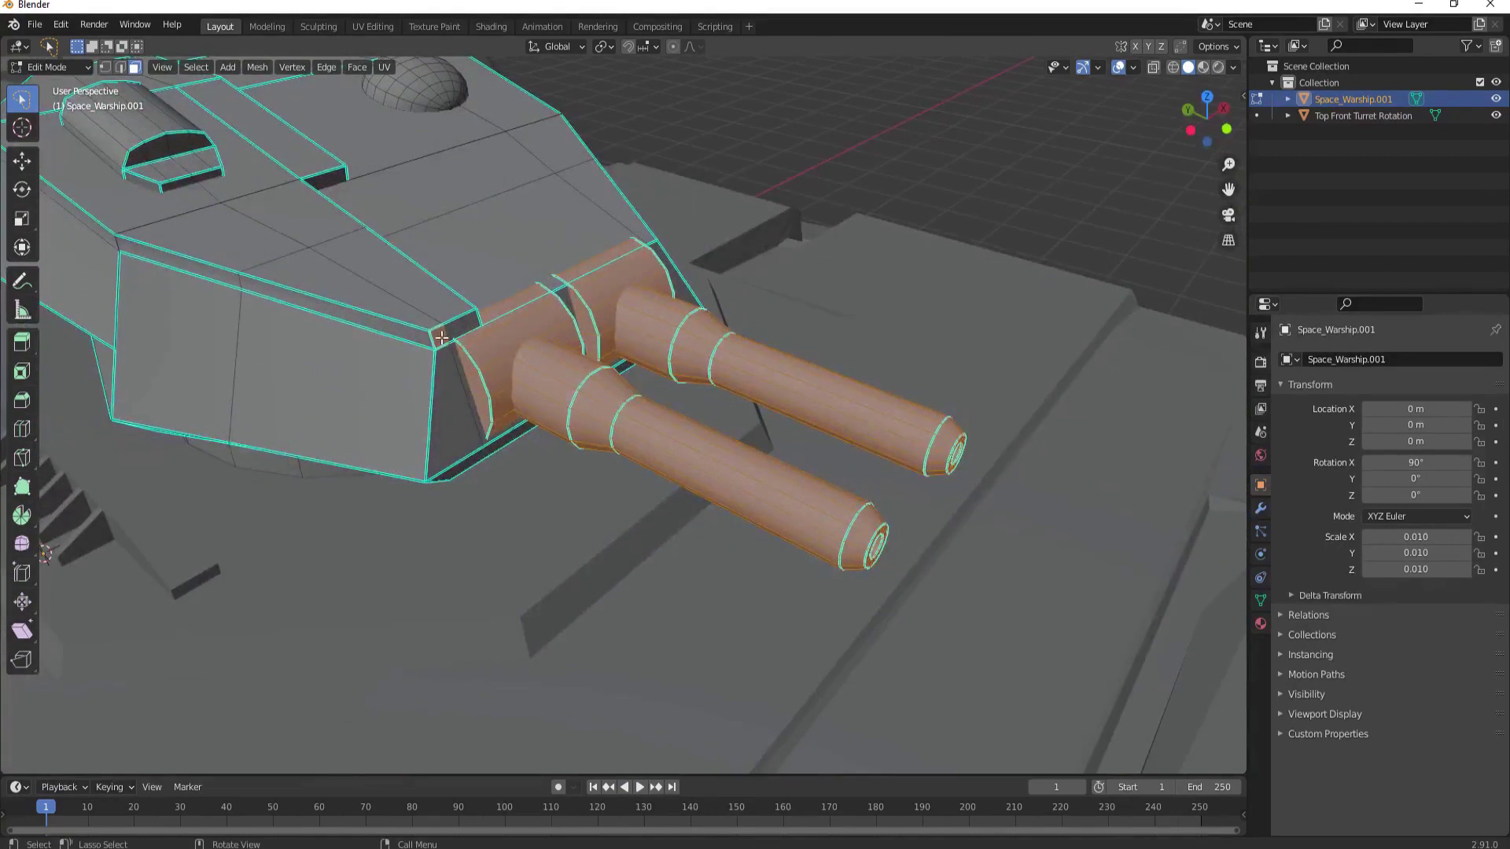
scroll(481, 371, "down", 5)
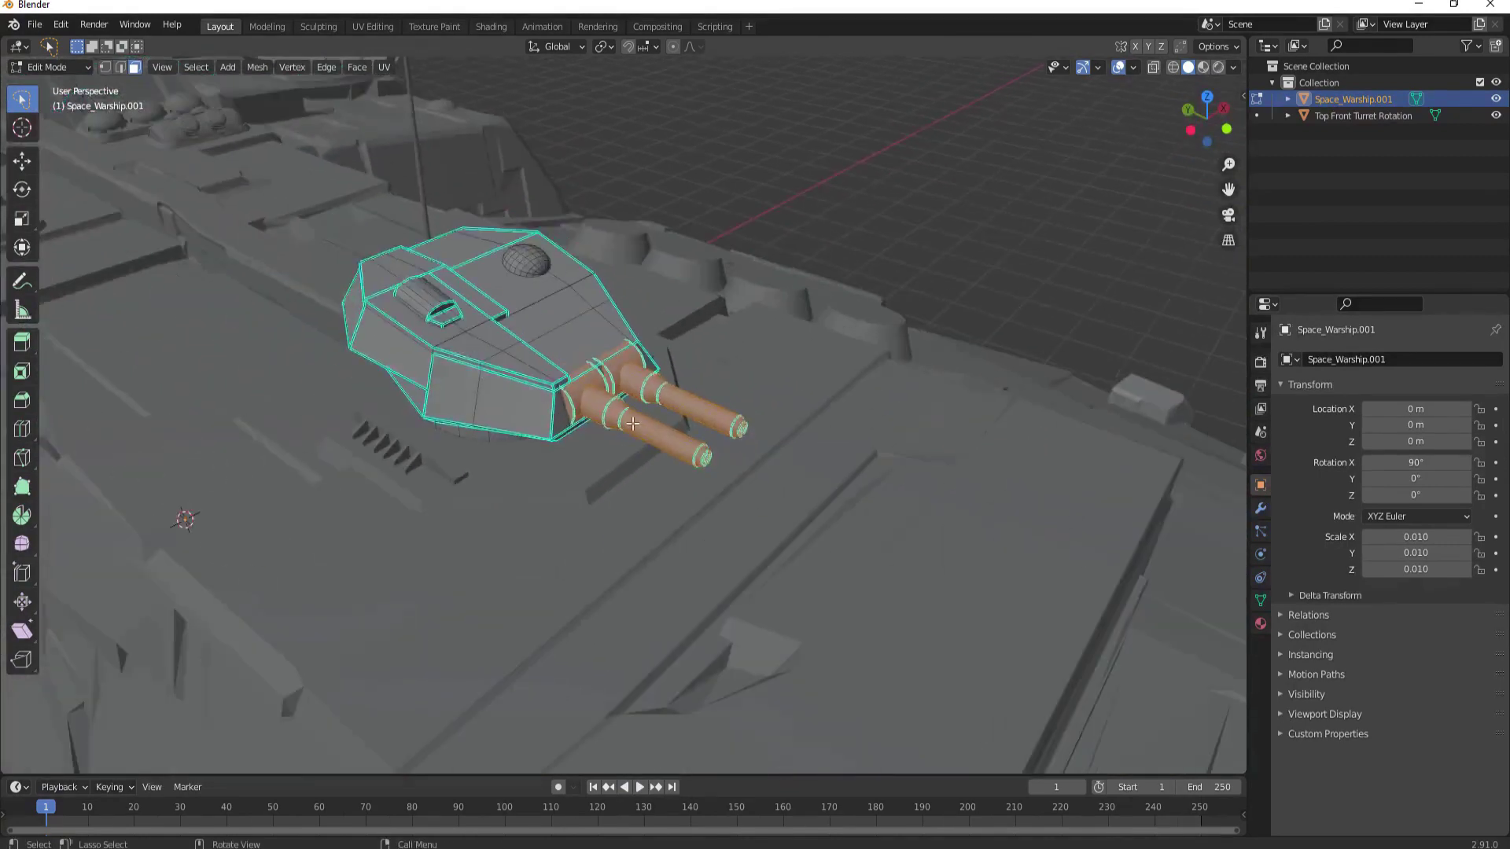
middle_click_drag(633, 424, 646, 397)
Step: Separate the barrels into a new object named Top Front Turret Tilt
key("g")
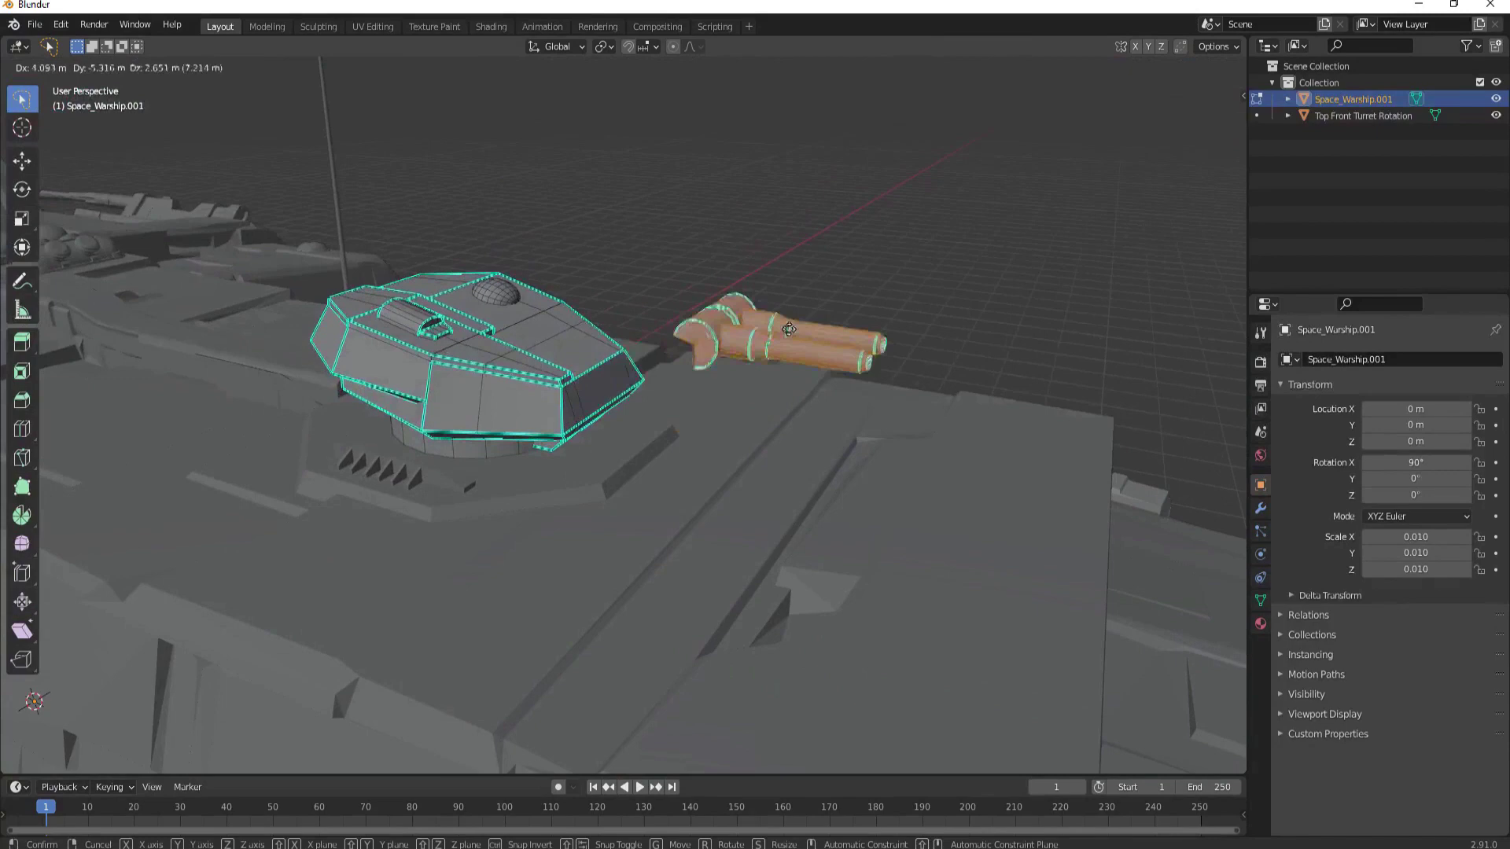
key("Escape")
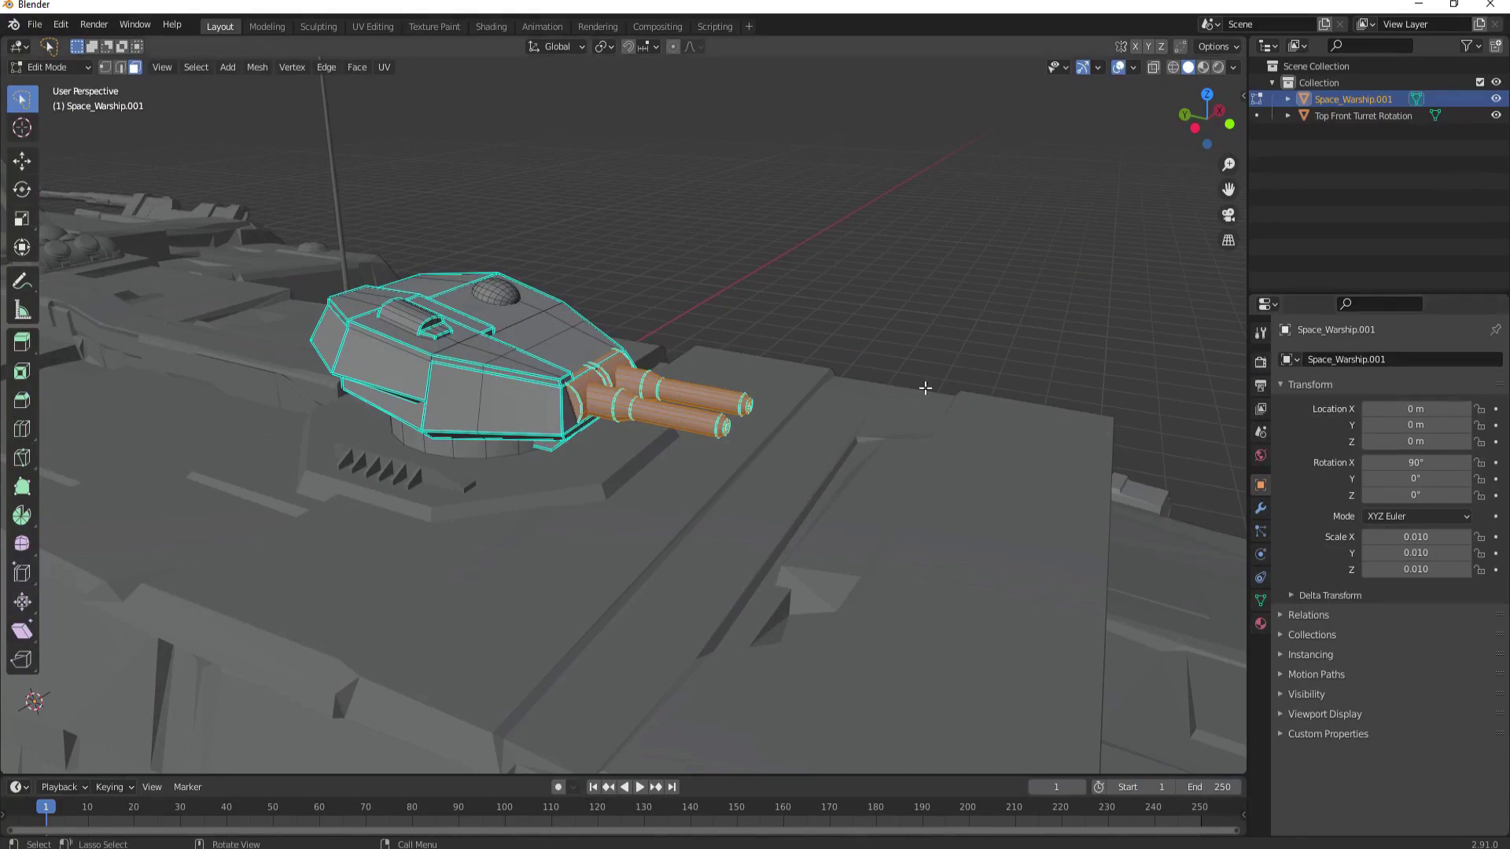
left_click(253, 69)
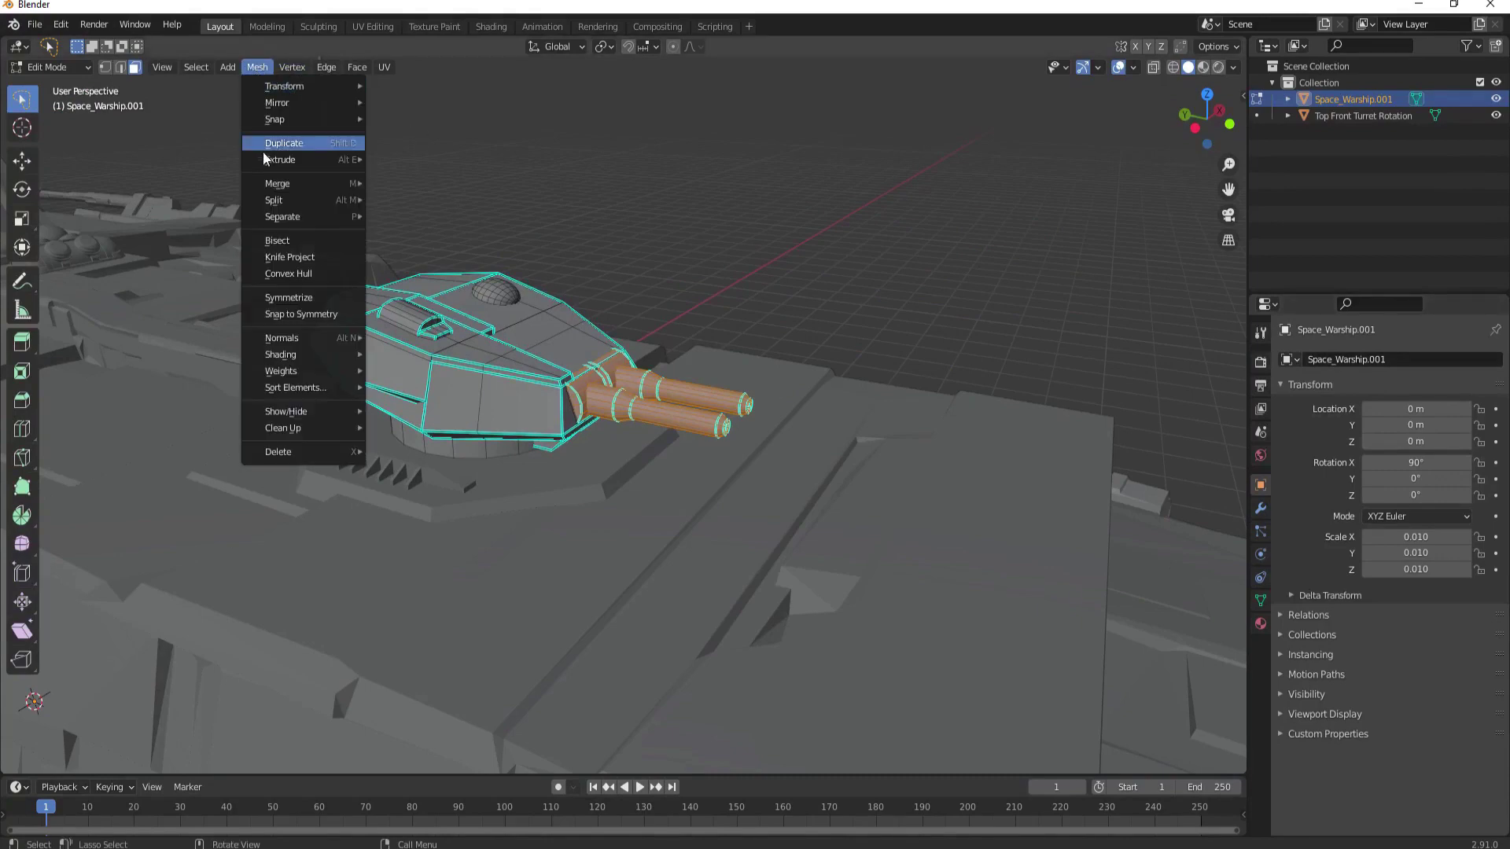
mouse_move(283, 216)
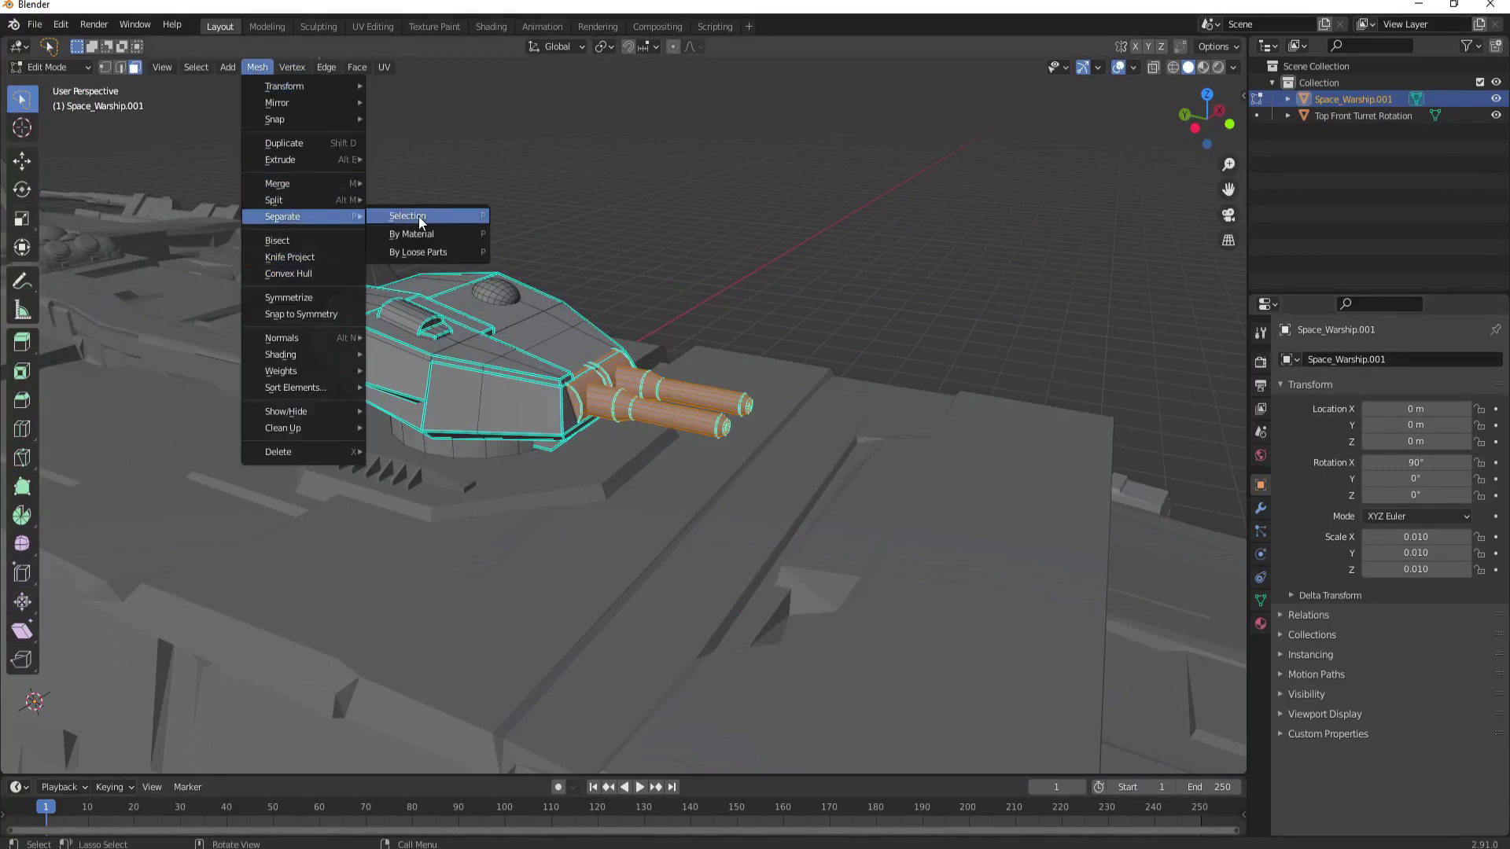
left_click(421, 223)
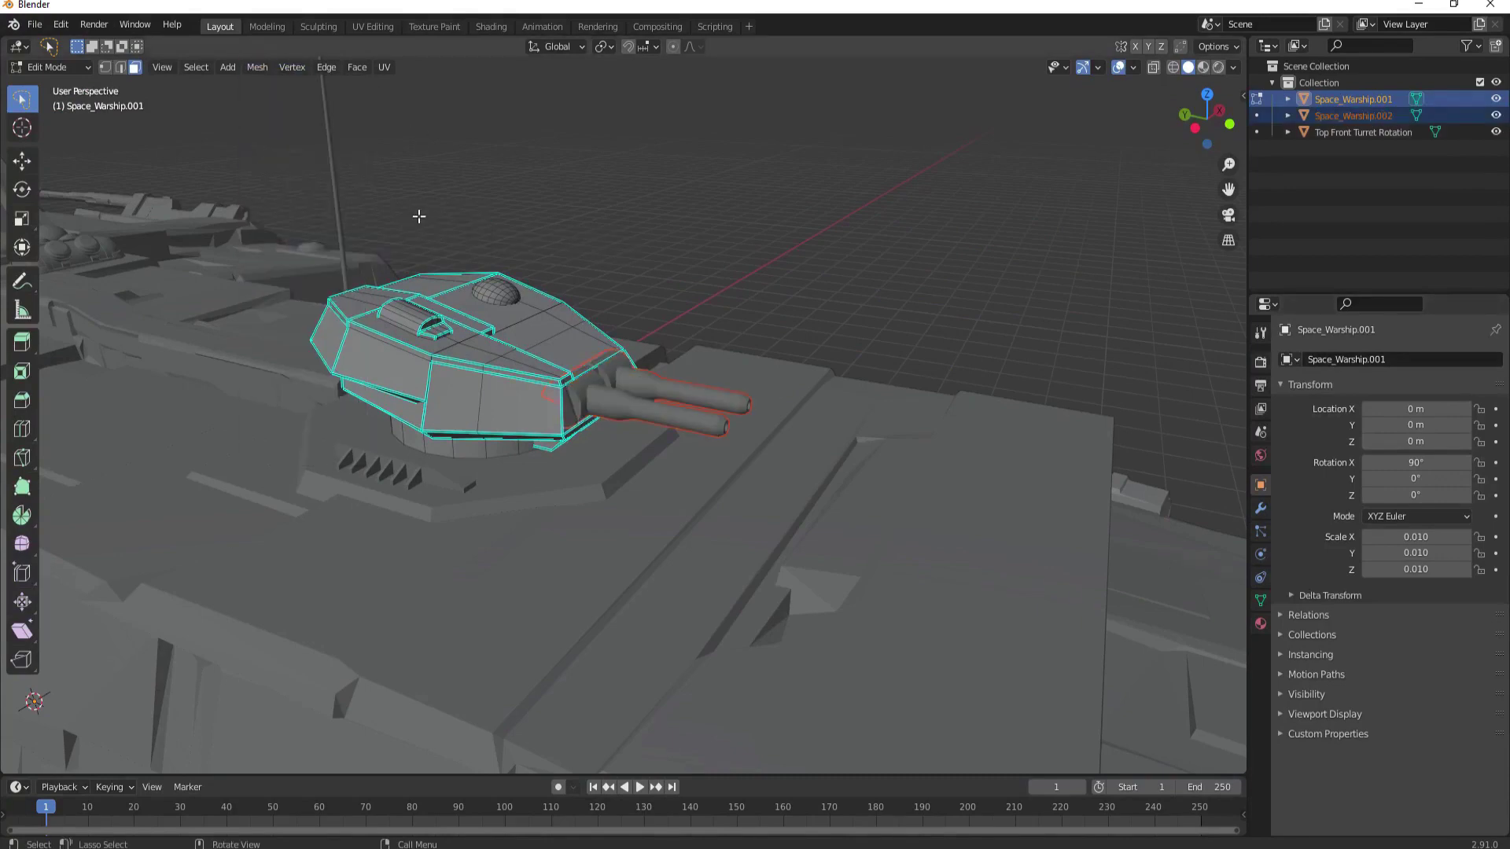
double_click(1379, 116)
type("Top Front Turret Tilt")
key("Return")
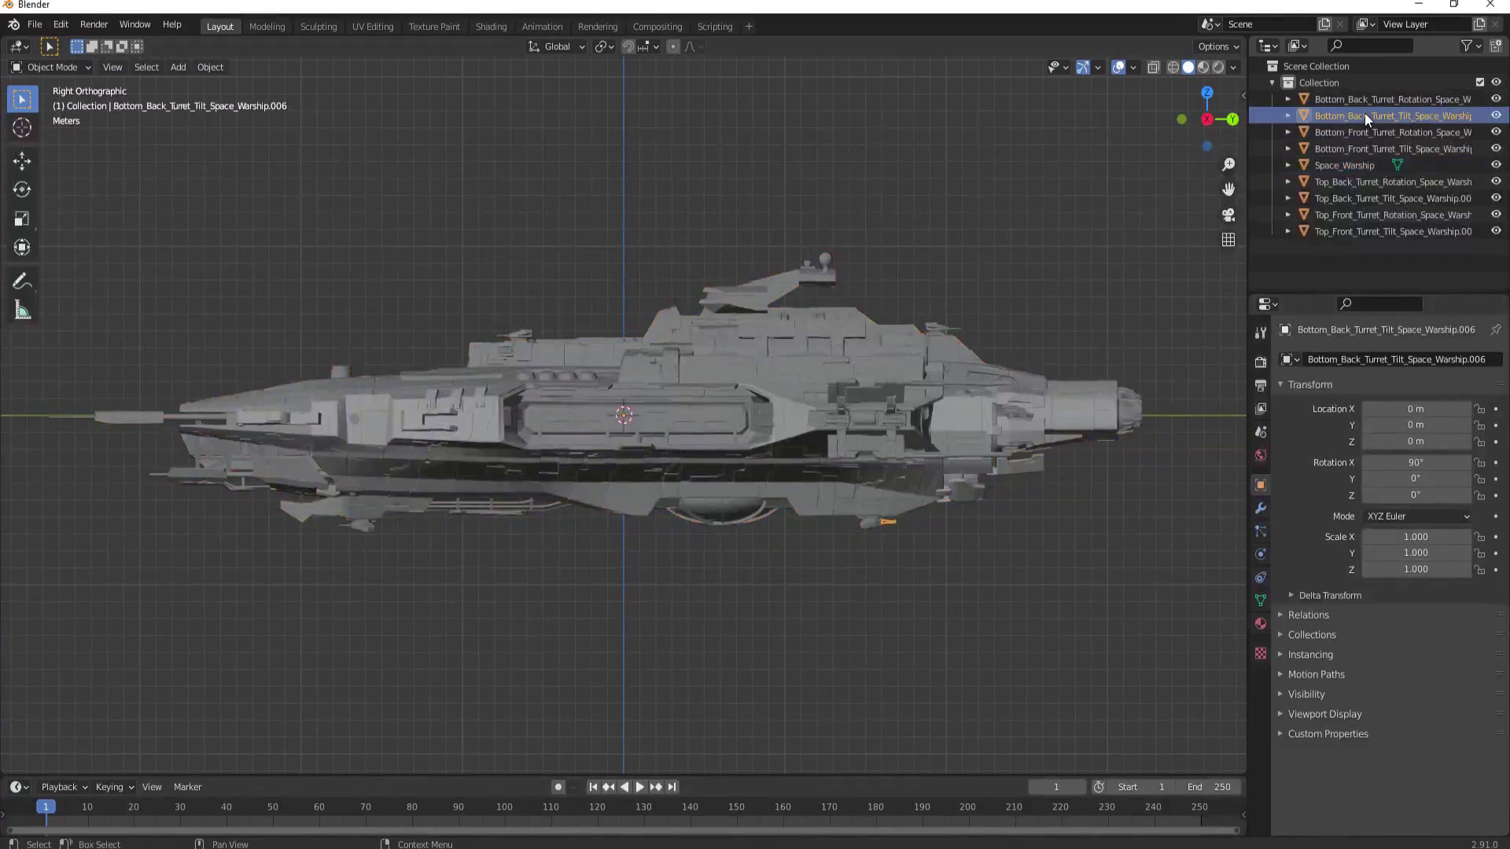
left_click(1368, 132)
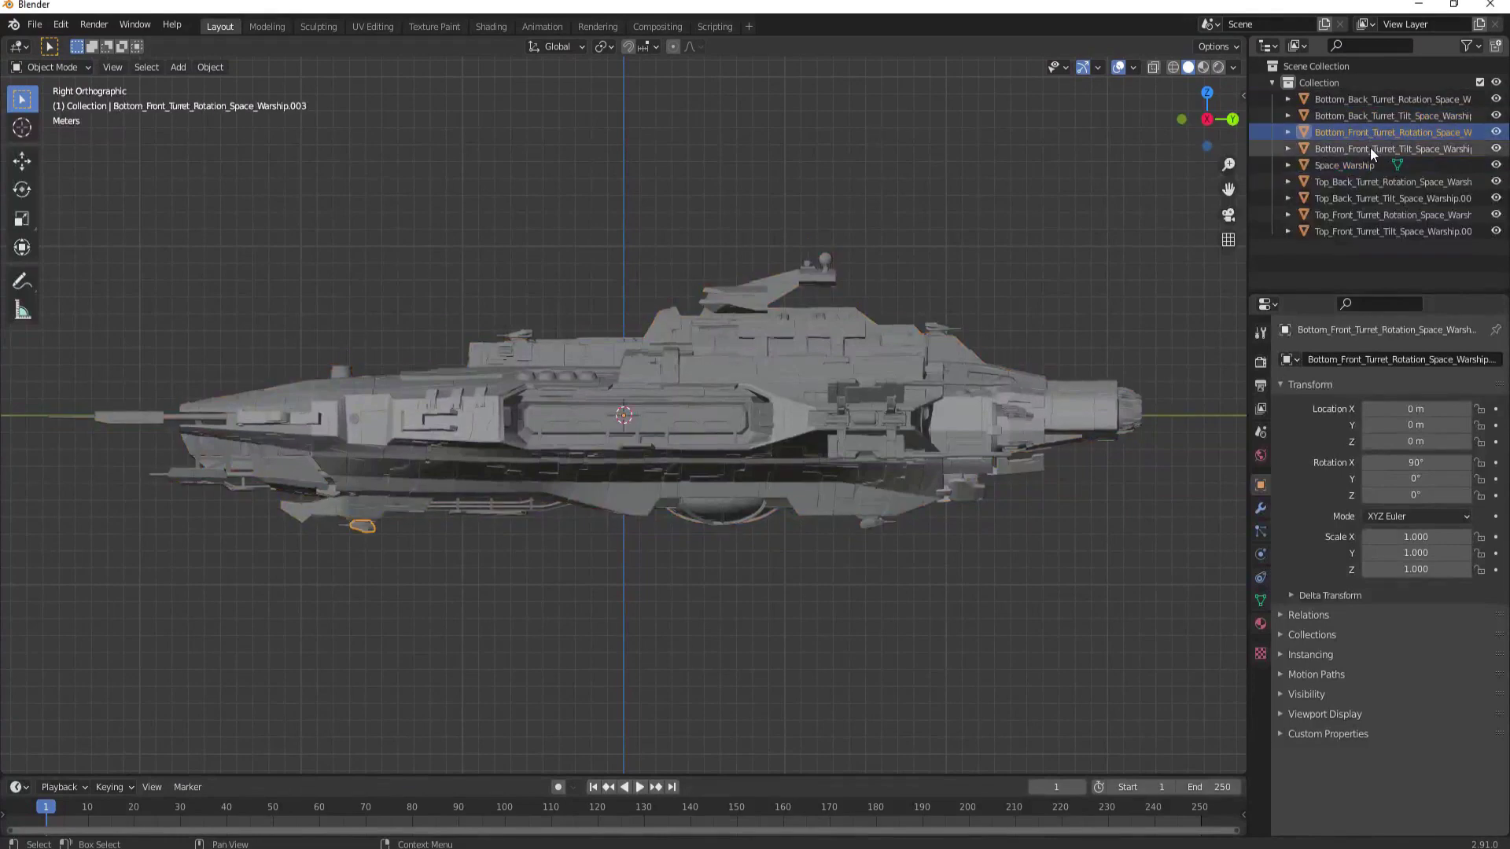
left_click(1369, 148)
left_click(1372, 181)
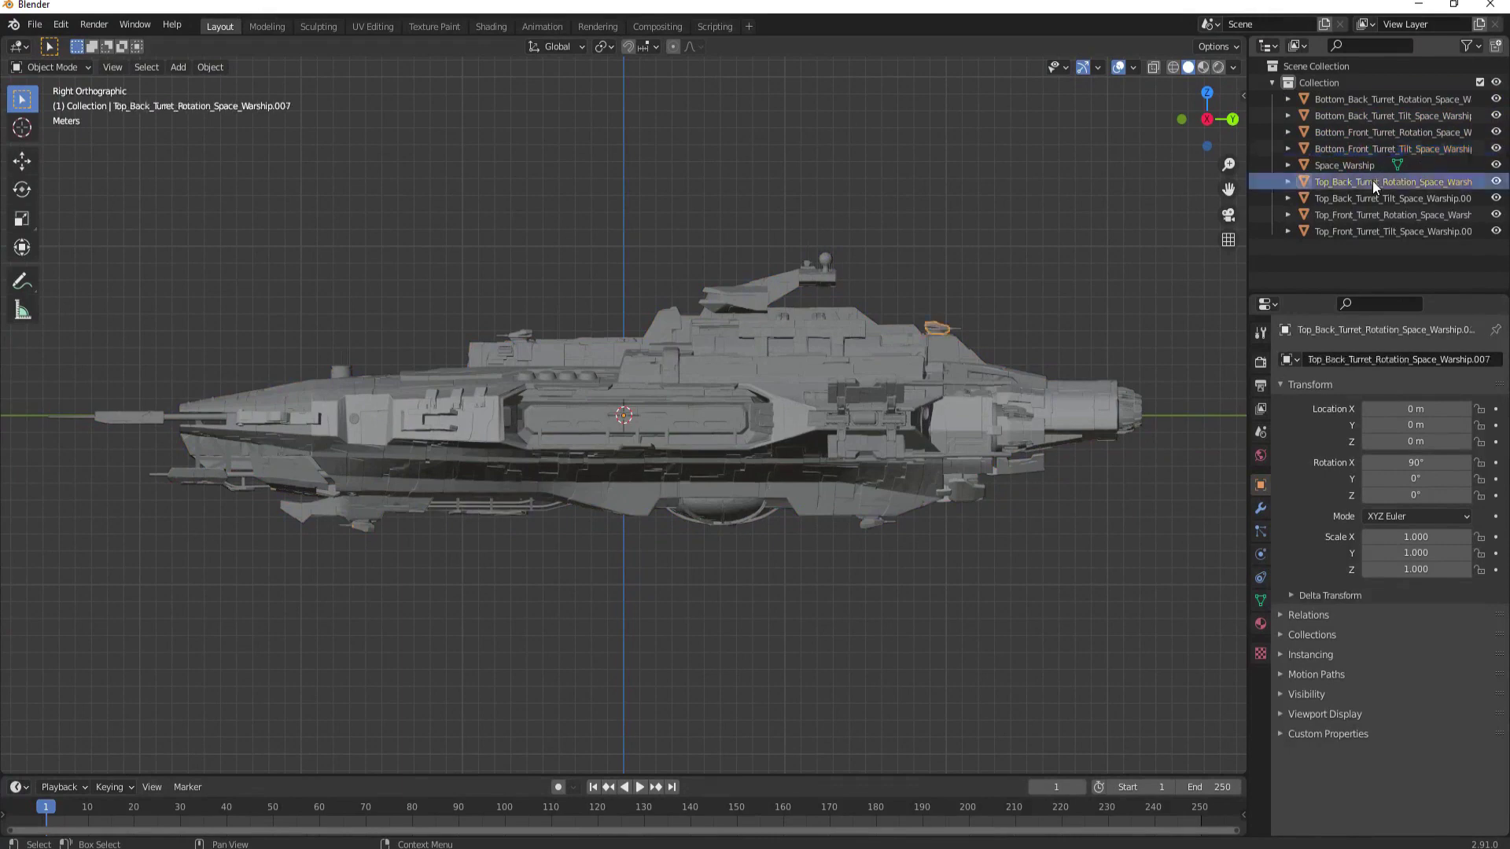
left_click(1376, 200)
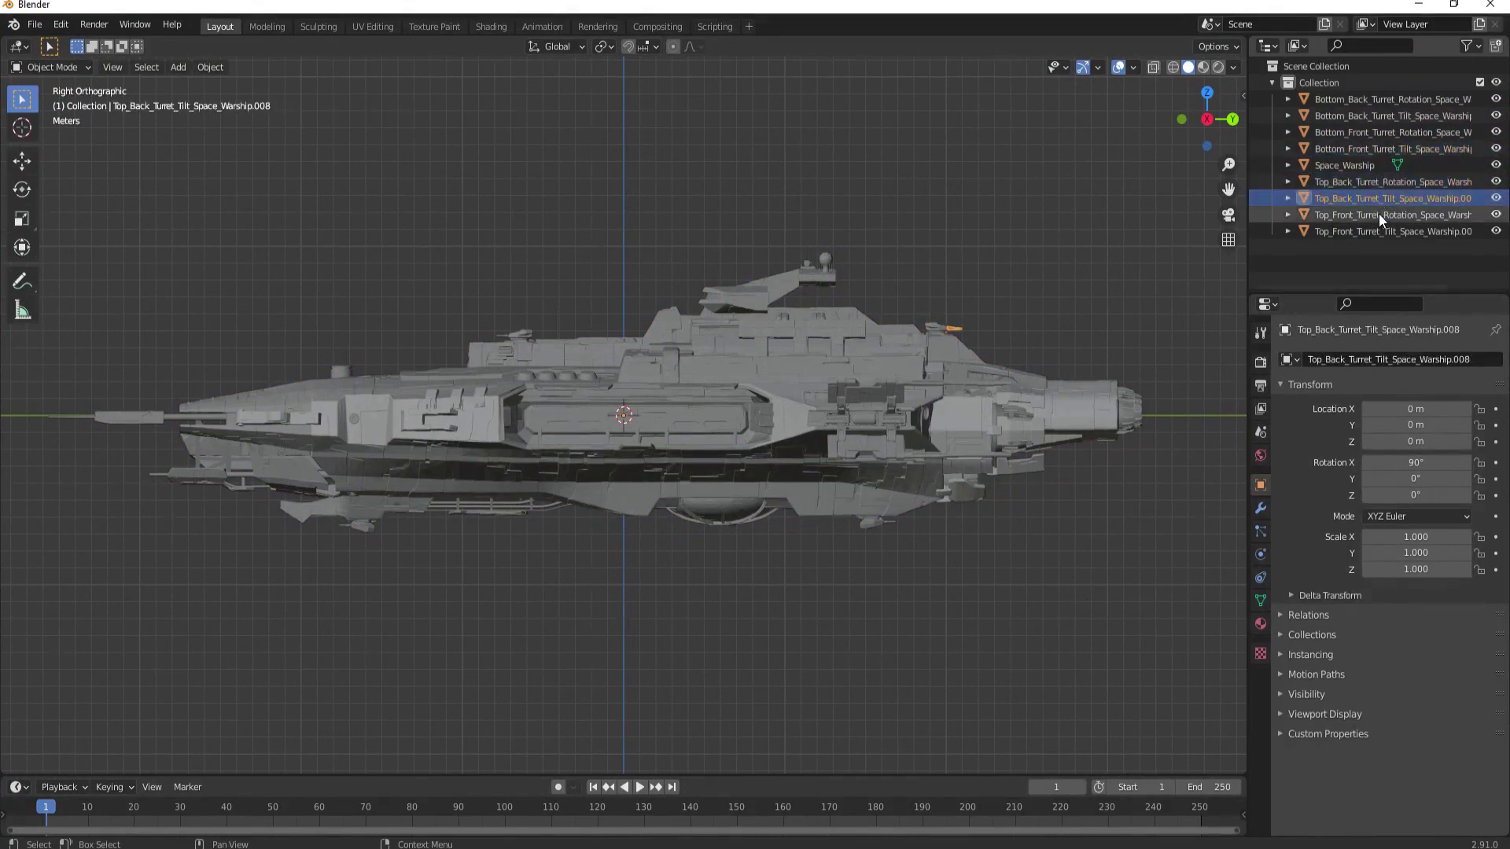
left_click(1380, 216)
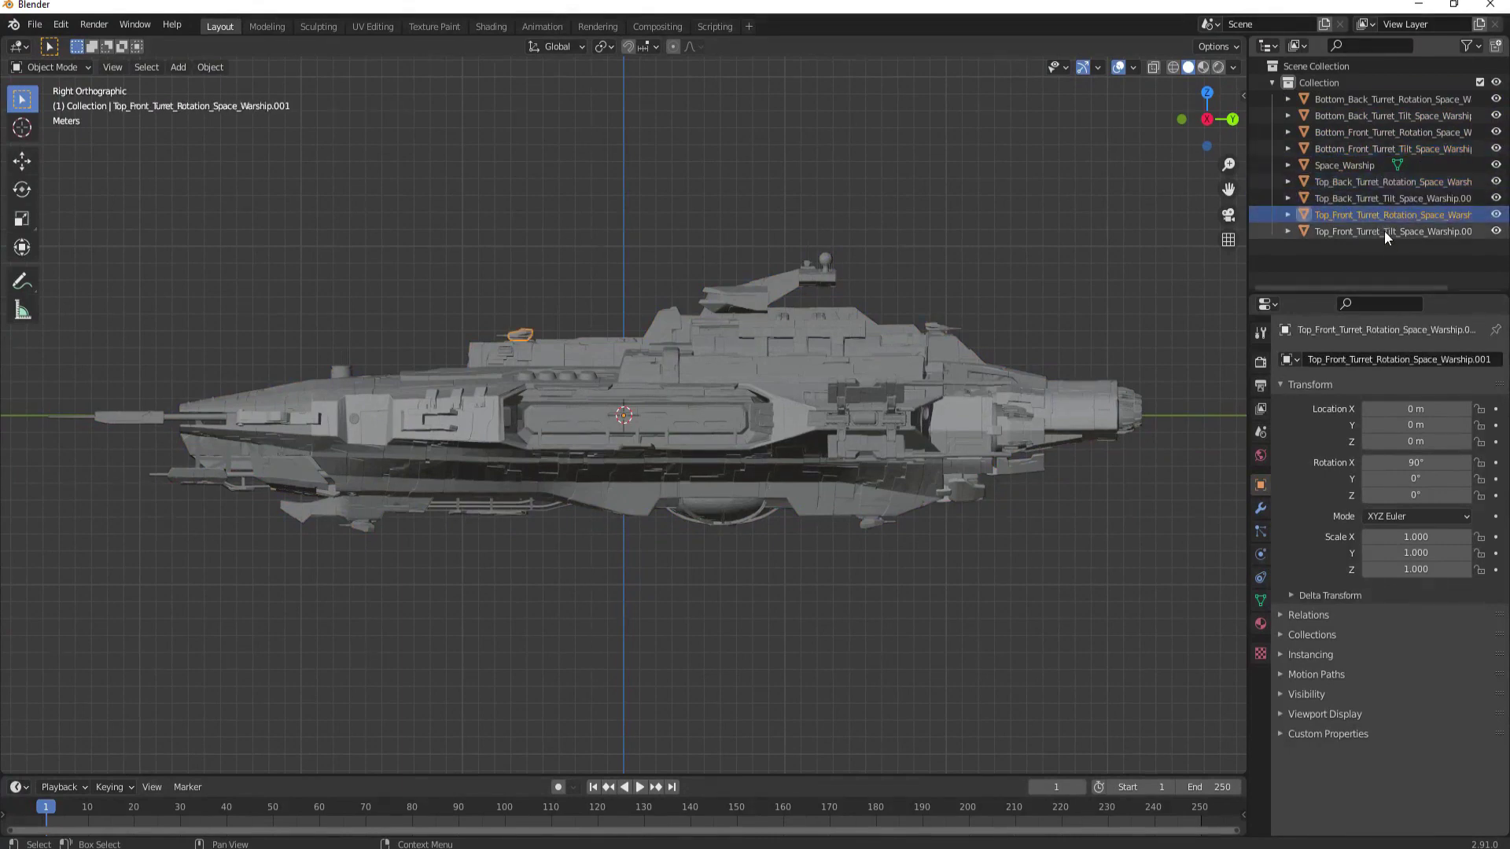
left_click(1383, 229)
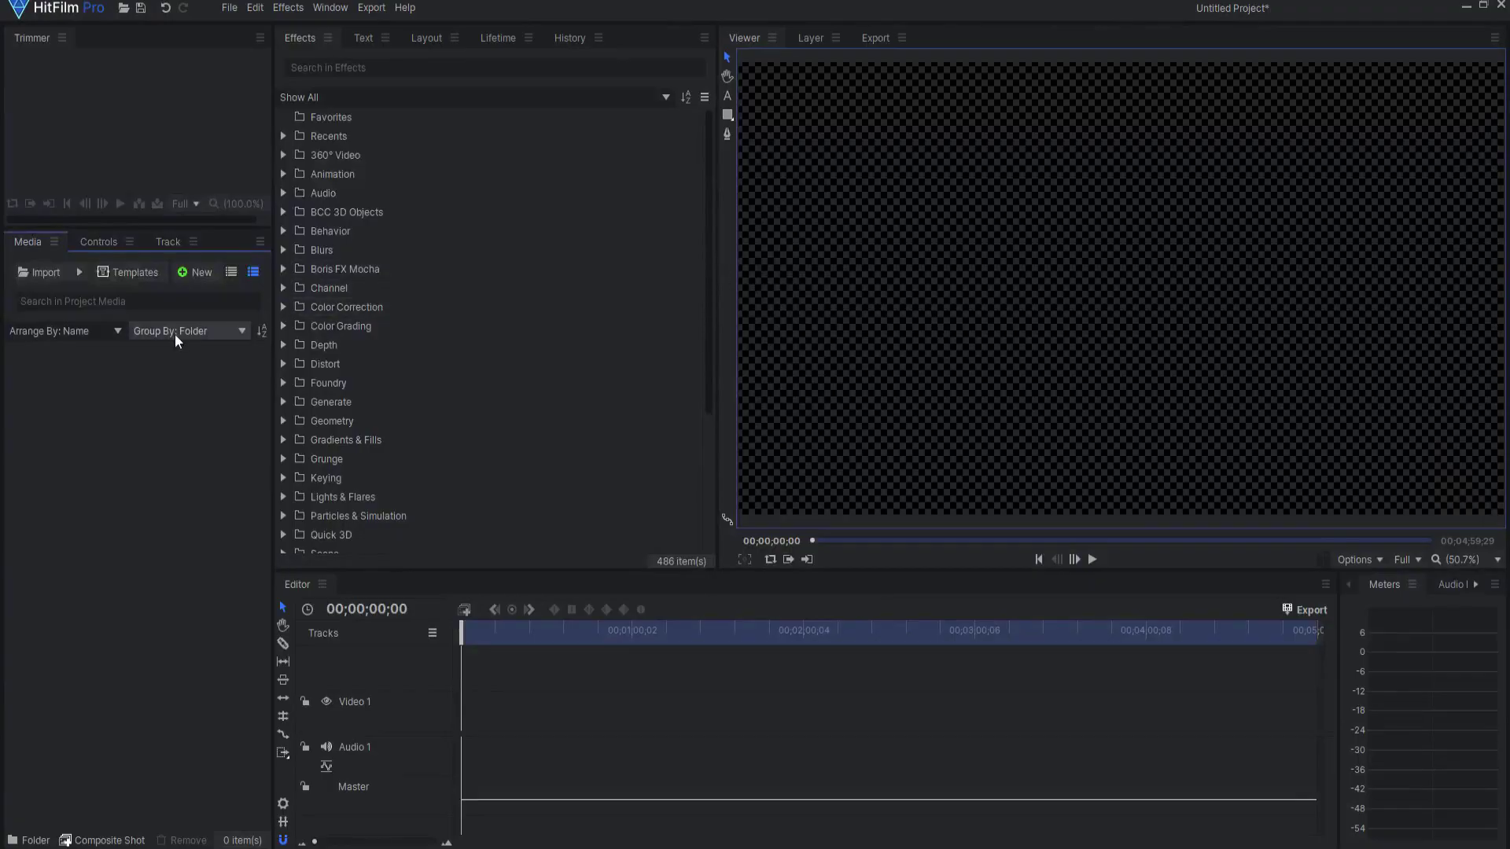
Step: Import the separated-turrets-and-guns warship .obj as a 3D model
left_click(80, 274)
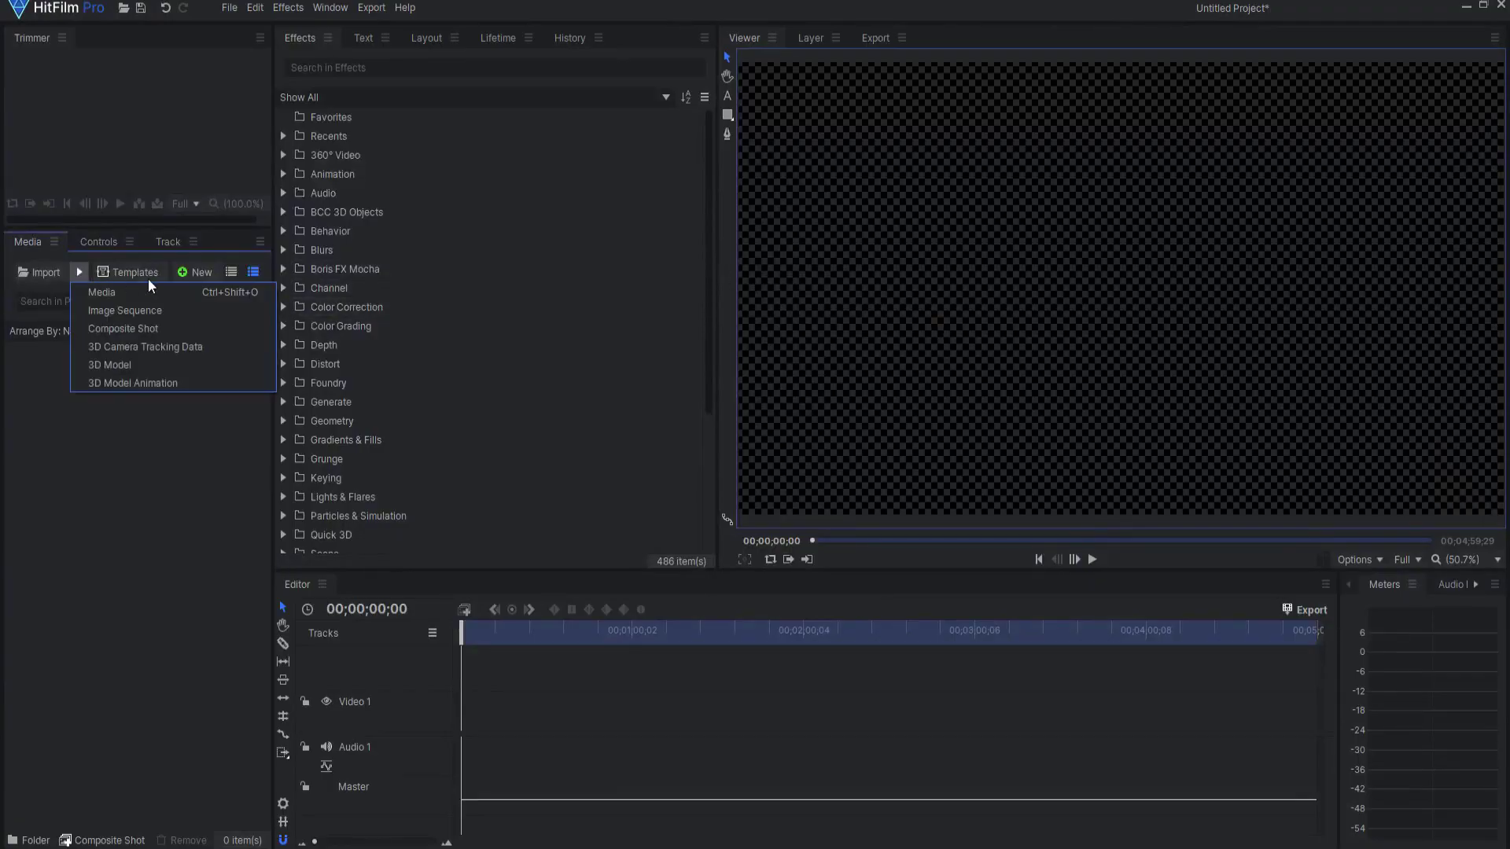
left_click(125, 364)
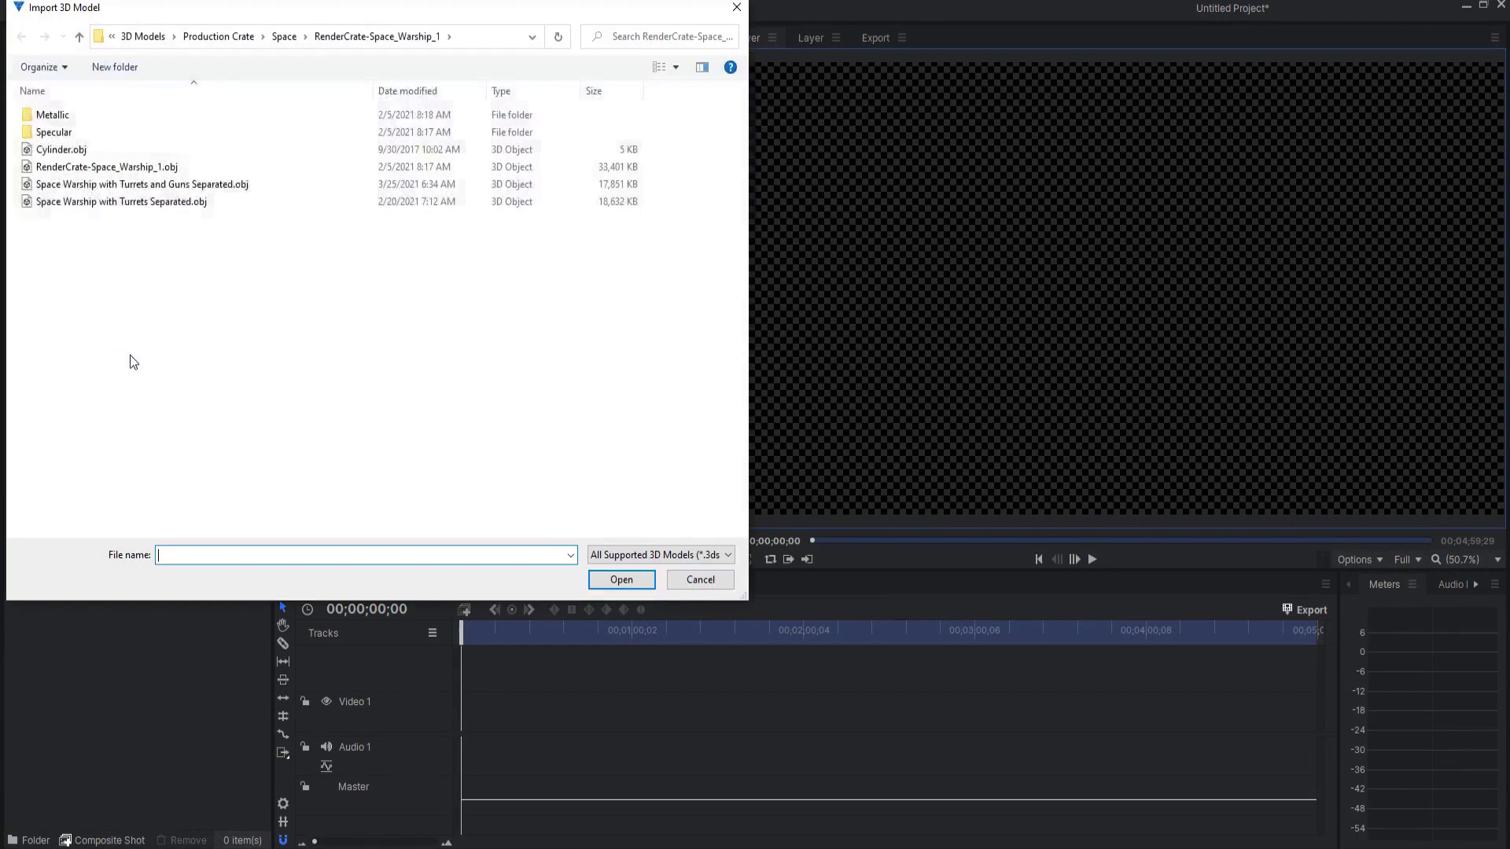
double_click(165, 181)
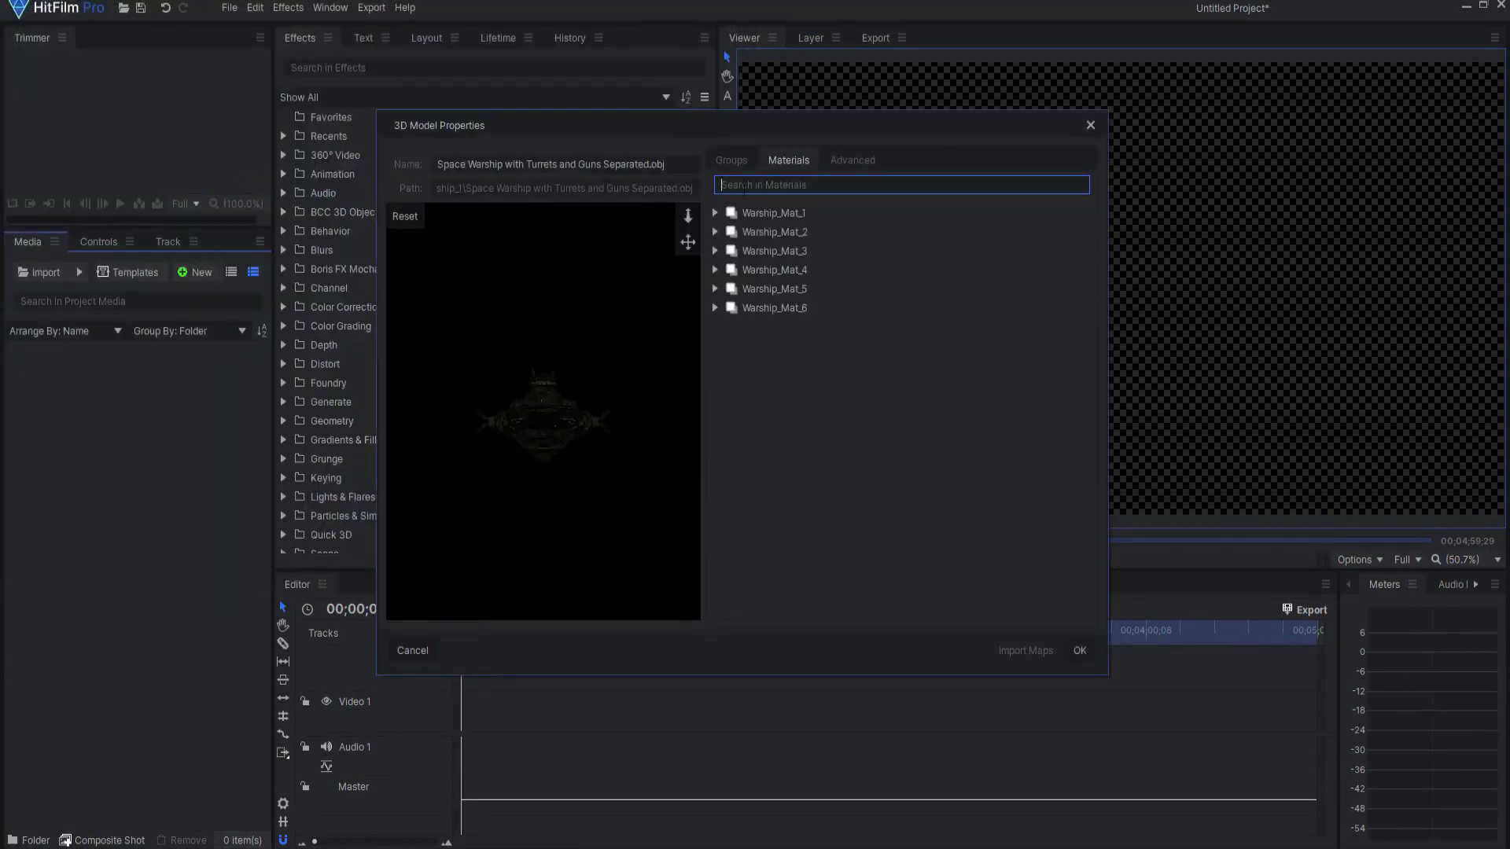
Step: Filter materials by 'dif' and set the Warship_Mat diffuse colours to white (255,255,255)
type("dif")
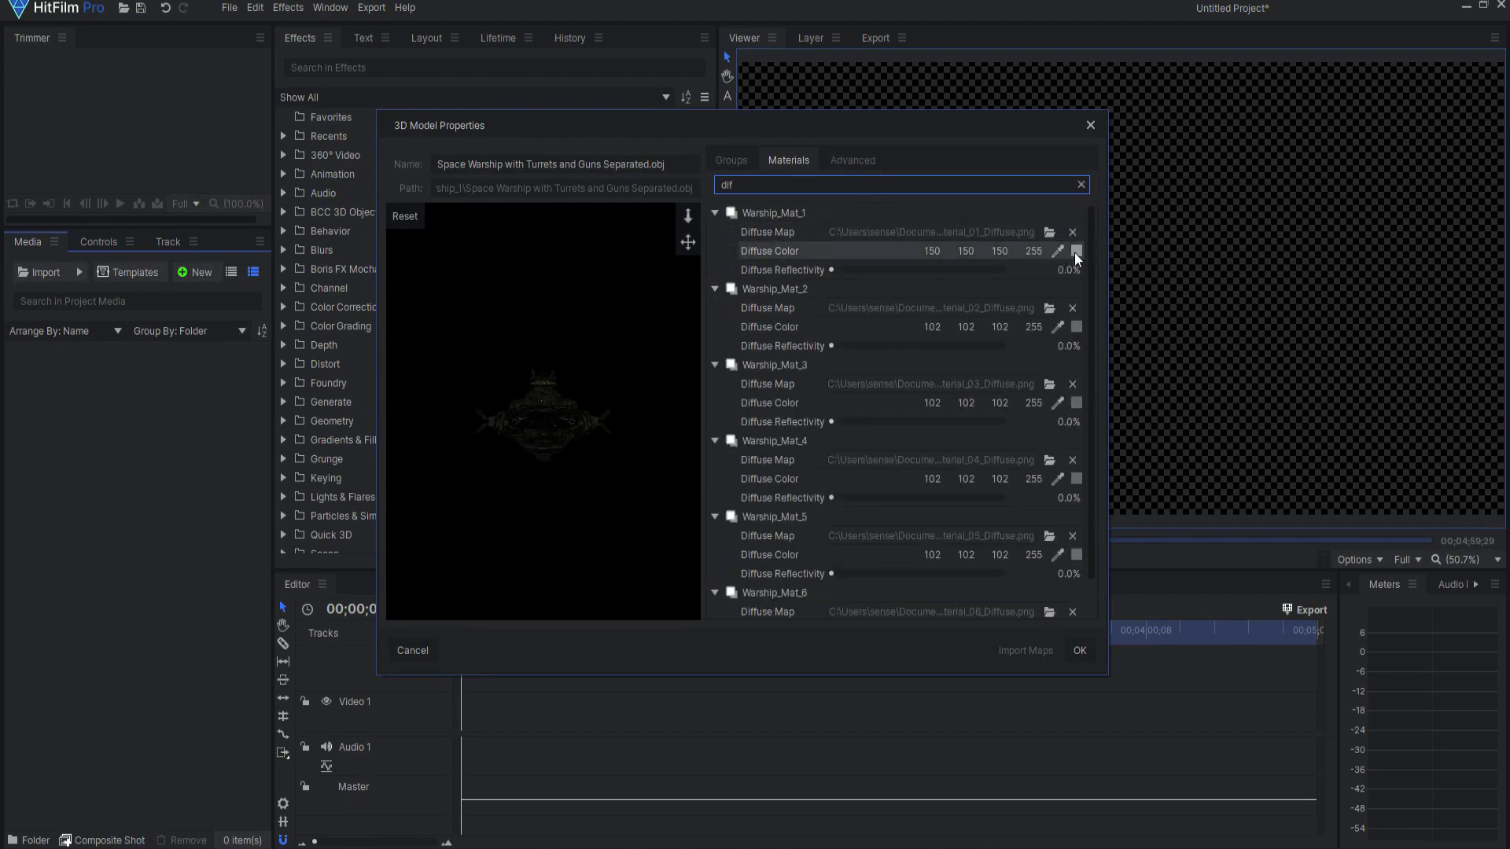
left_click_drag(905, 255, 990, 250)
left_click(1057, 327)
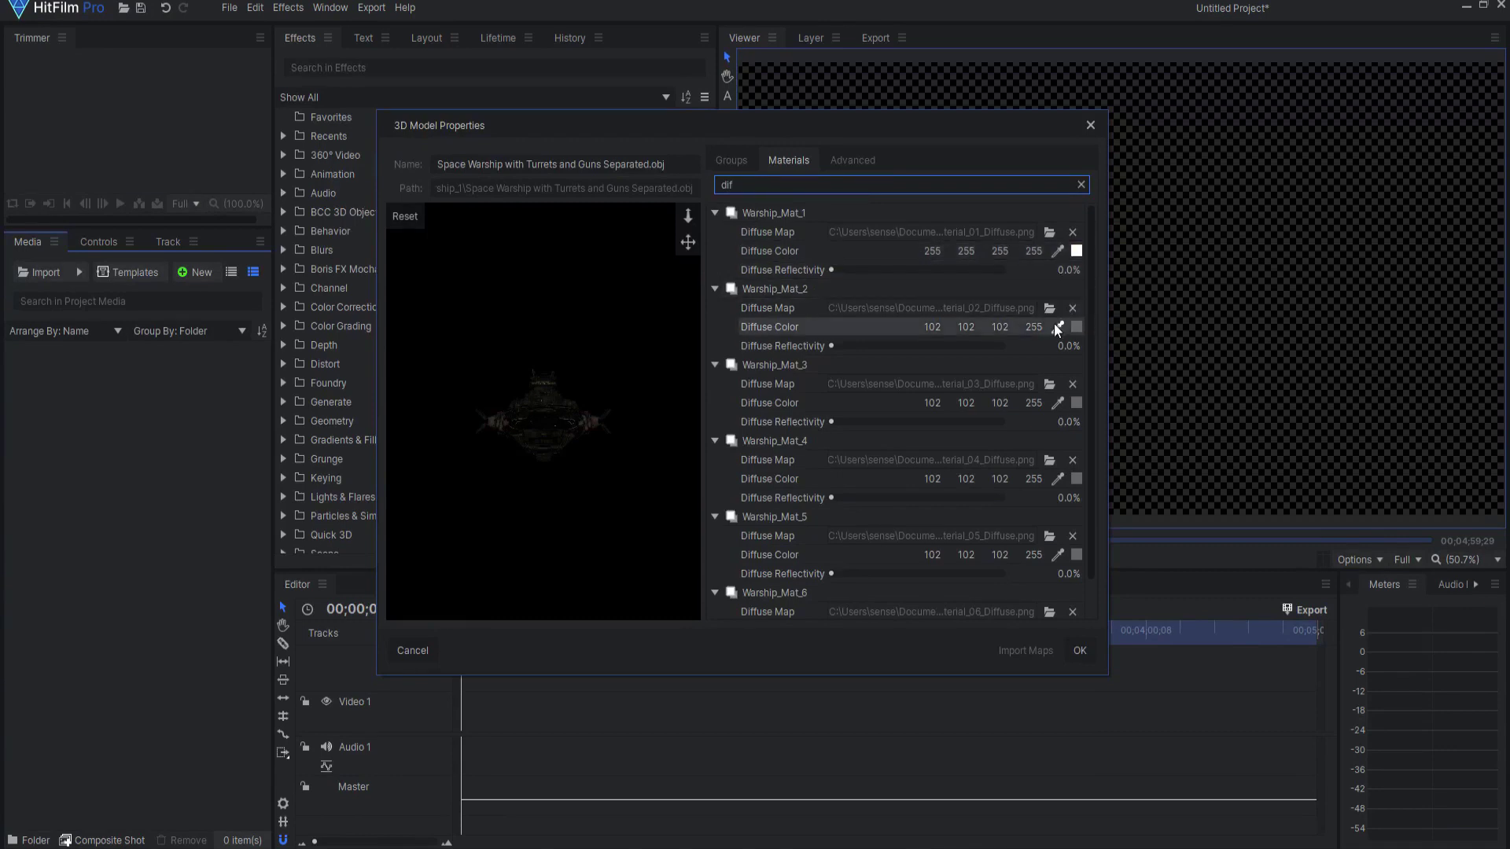
left_click(1076, 251)
left_click(1057, 402)
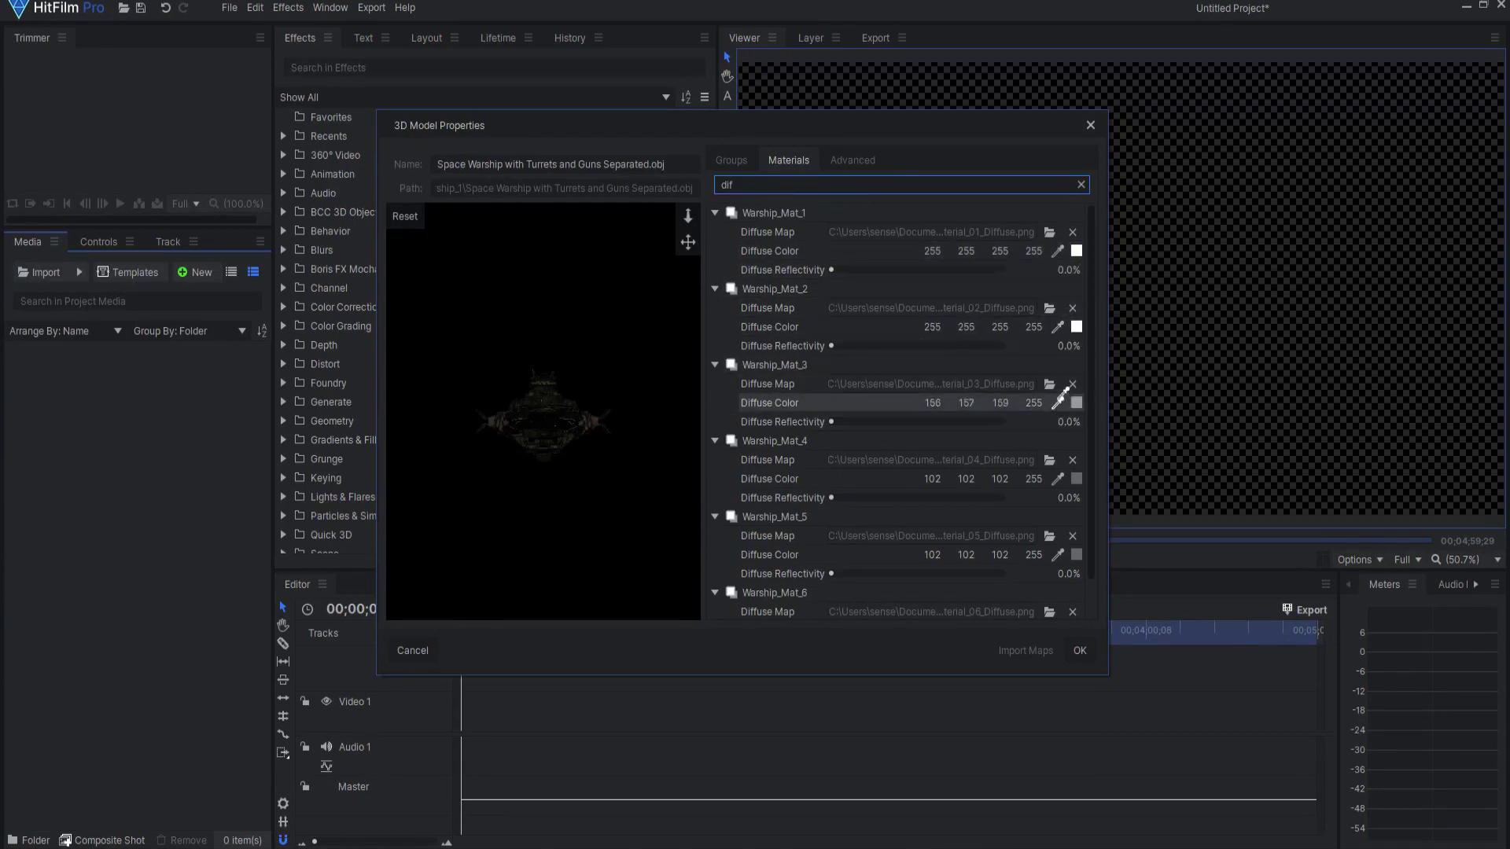
left_click(1076, 327)
left_click(1057, 479)
left_click(1077, 403)
left_click(1058, 555)
Step: Finish whitening Warship_Mat_5, enable every turret and hull transform group, and confirm the import
left_click(1076, 479)
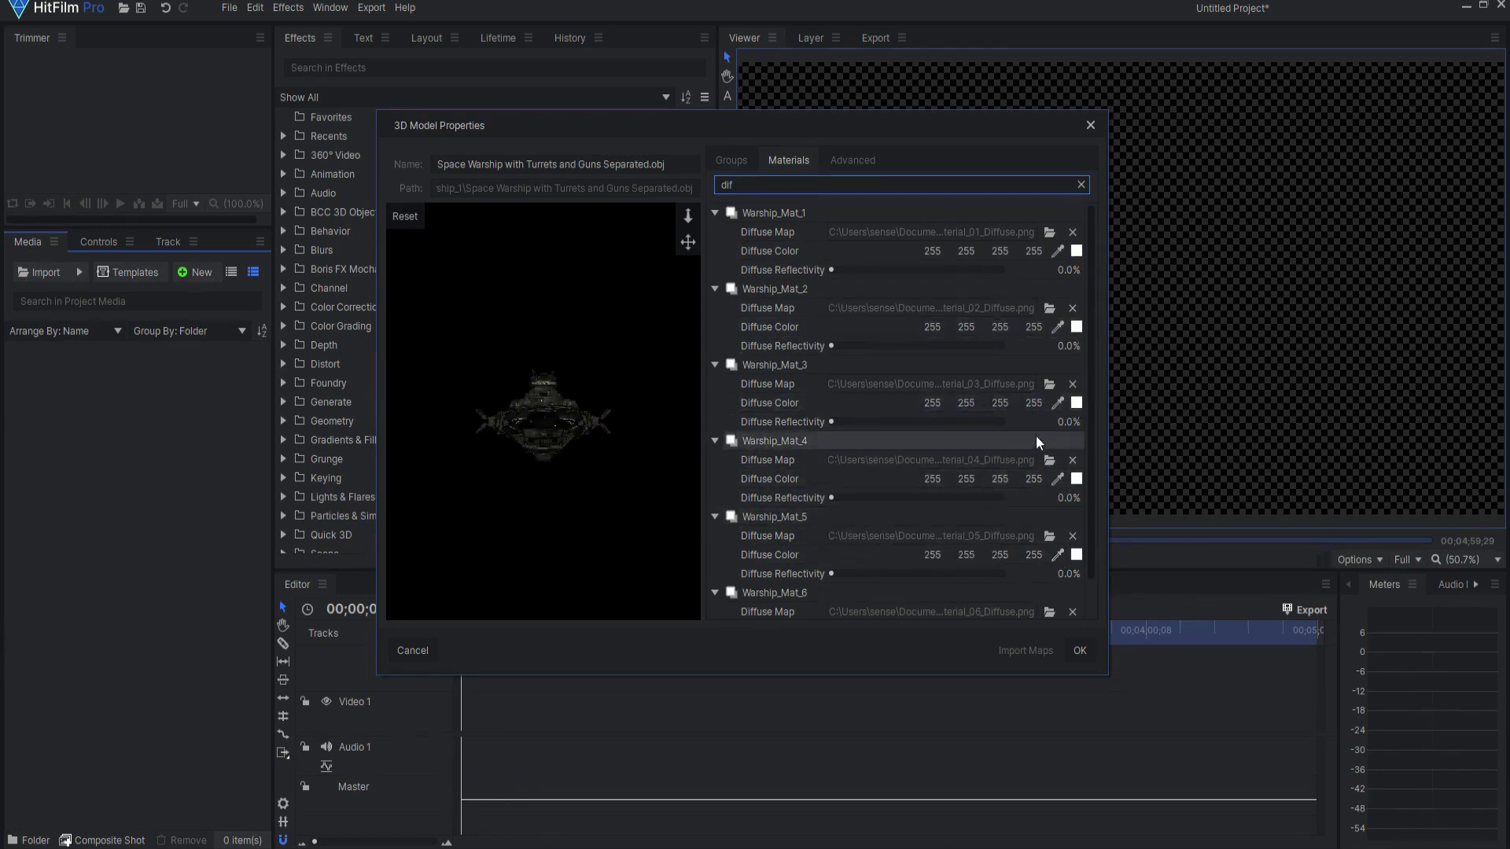
scroll(865, 441, "down", 1)
left_click(725, 156)
left_click(716, 181)
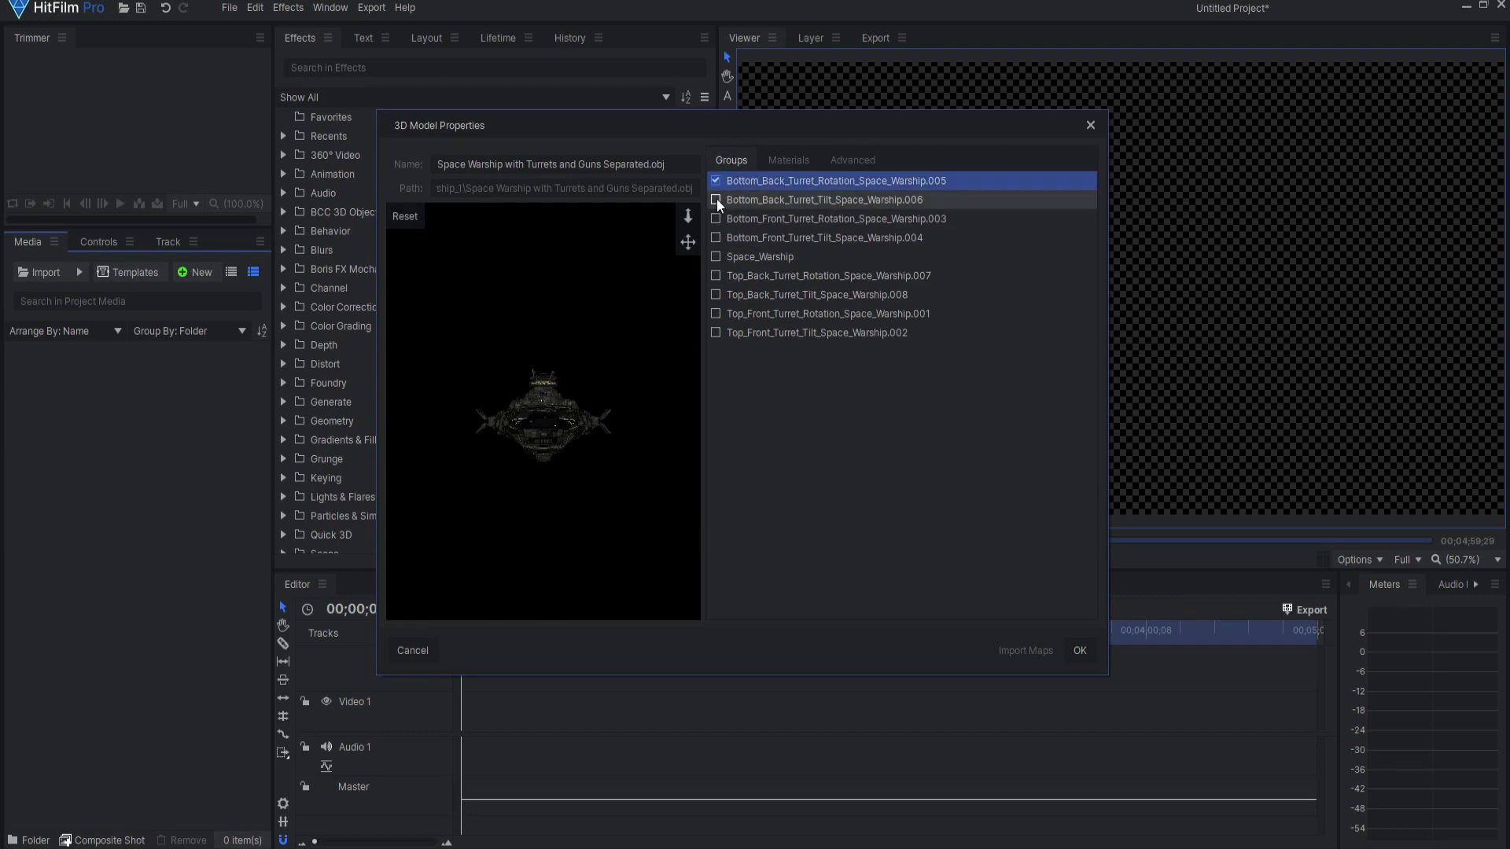
left_click(716, 220)
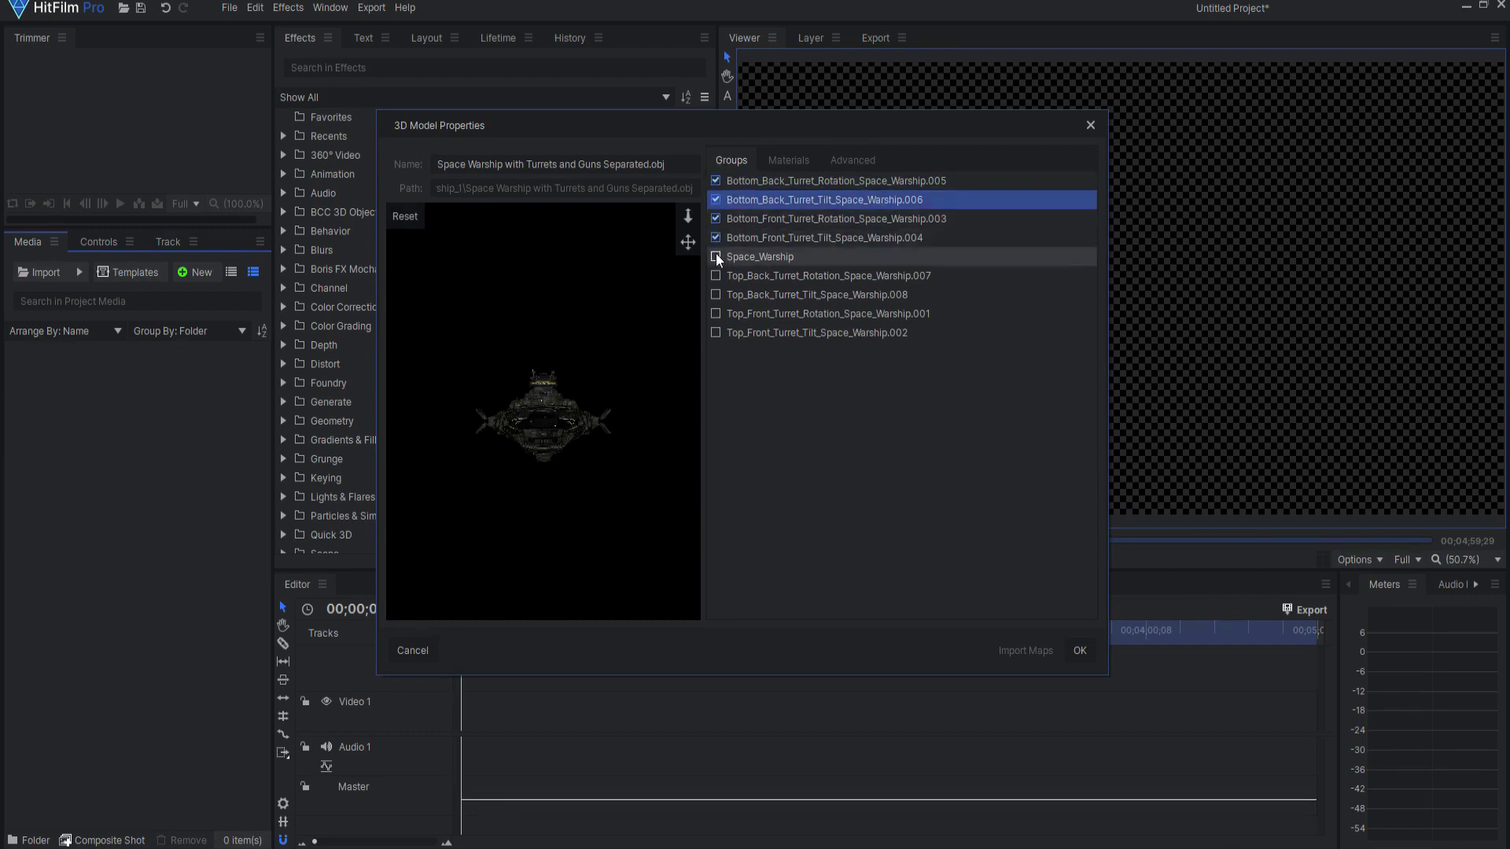
left_click(715, 256)
left_click(715, 275)
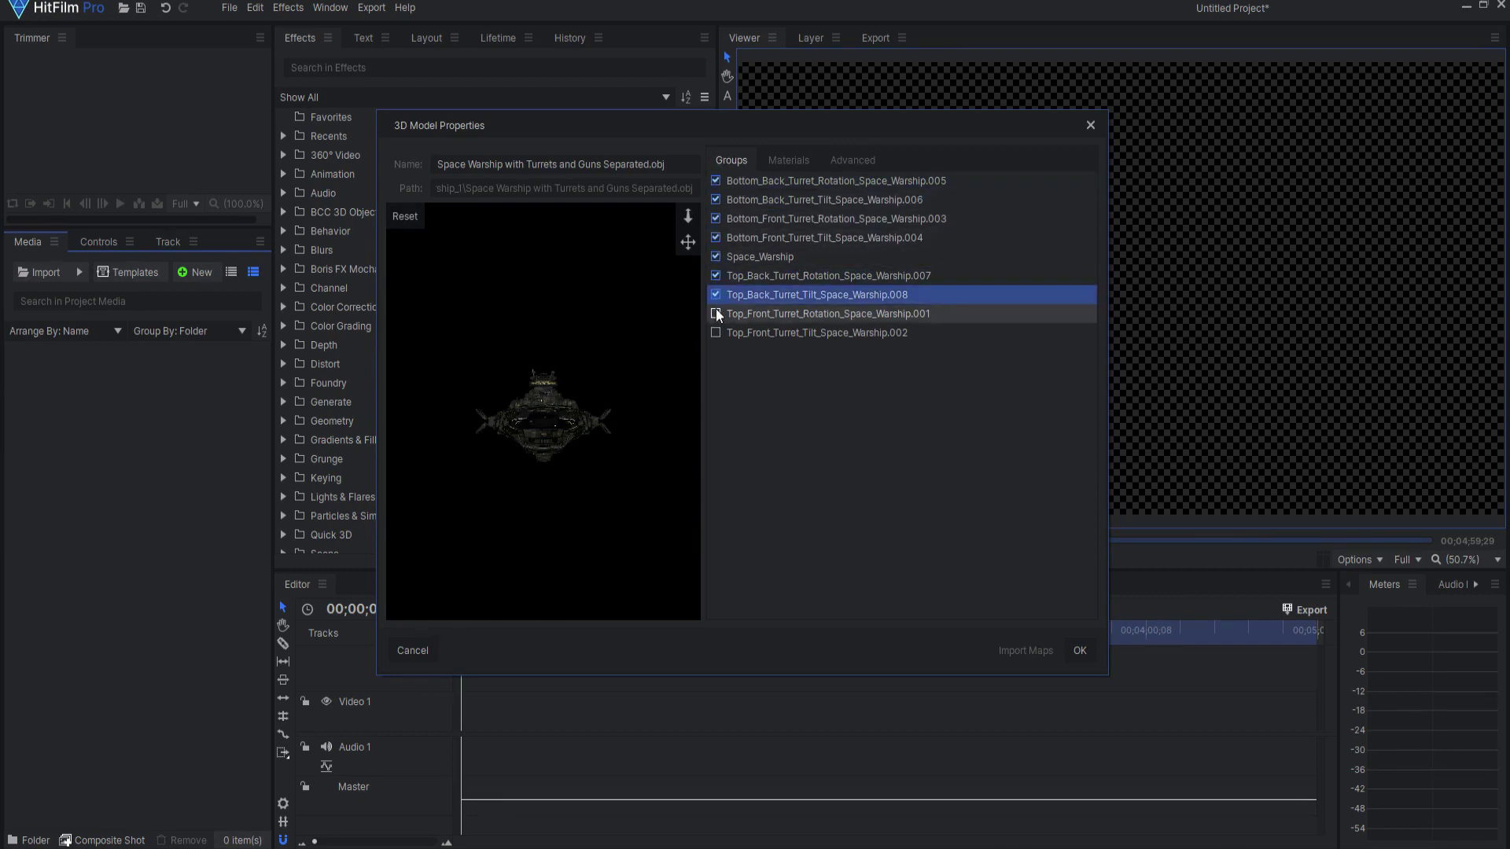
left_click(715, 313)
left_click(1077, 648)
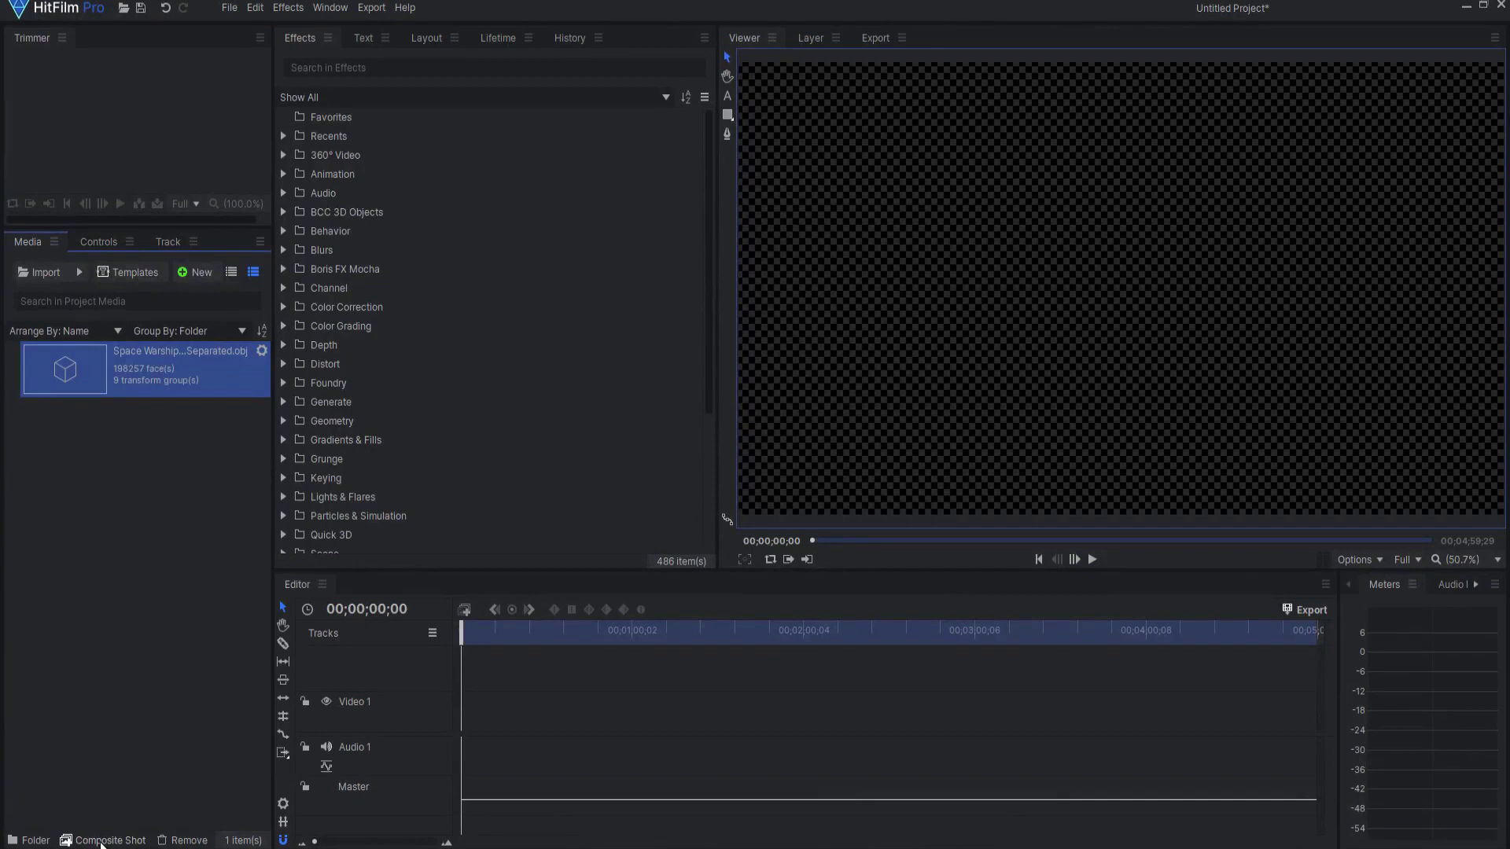
Step: Create a new composite shot and place the warship model into it
left_click(102, 840)
left_click(913, 652)
left_click_drag(159, 423, 478, 706)
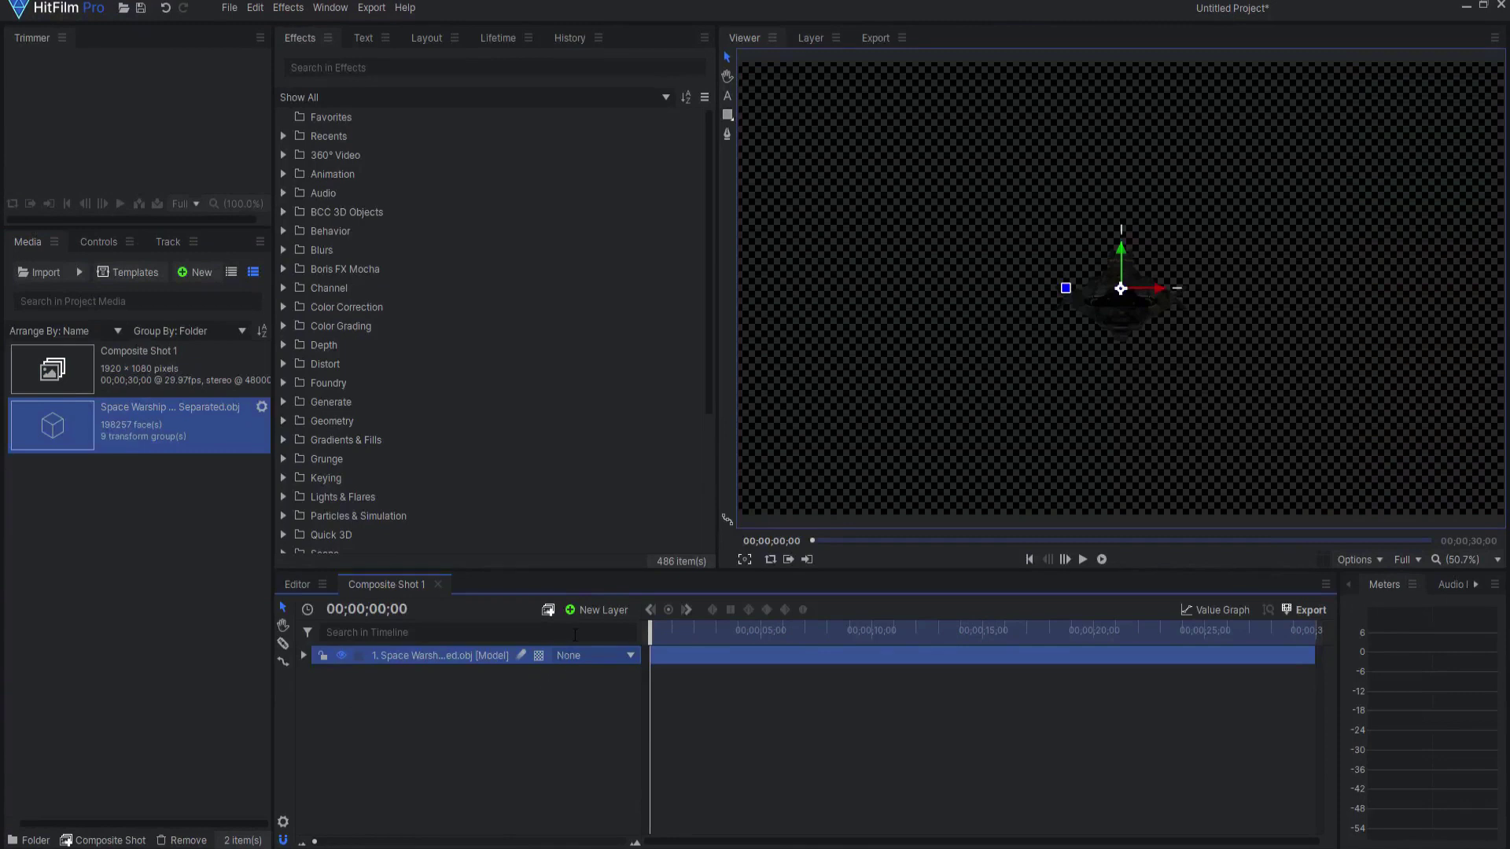
Step: Add a camera layer and set the viewer's active camera to Right
left_click(591, 610)
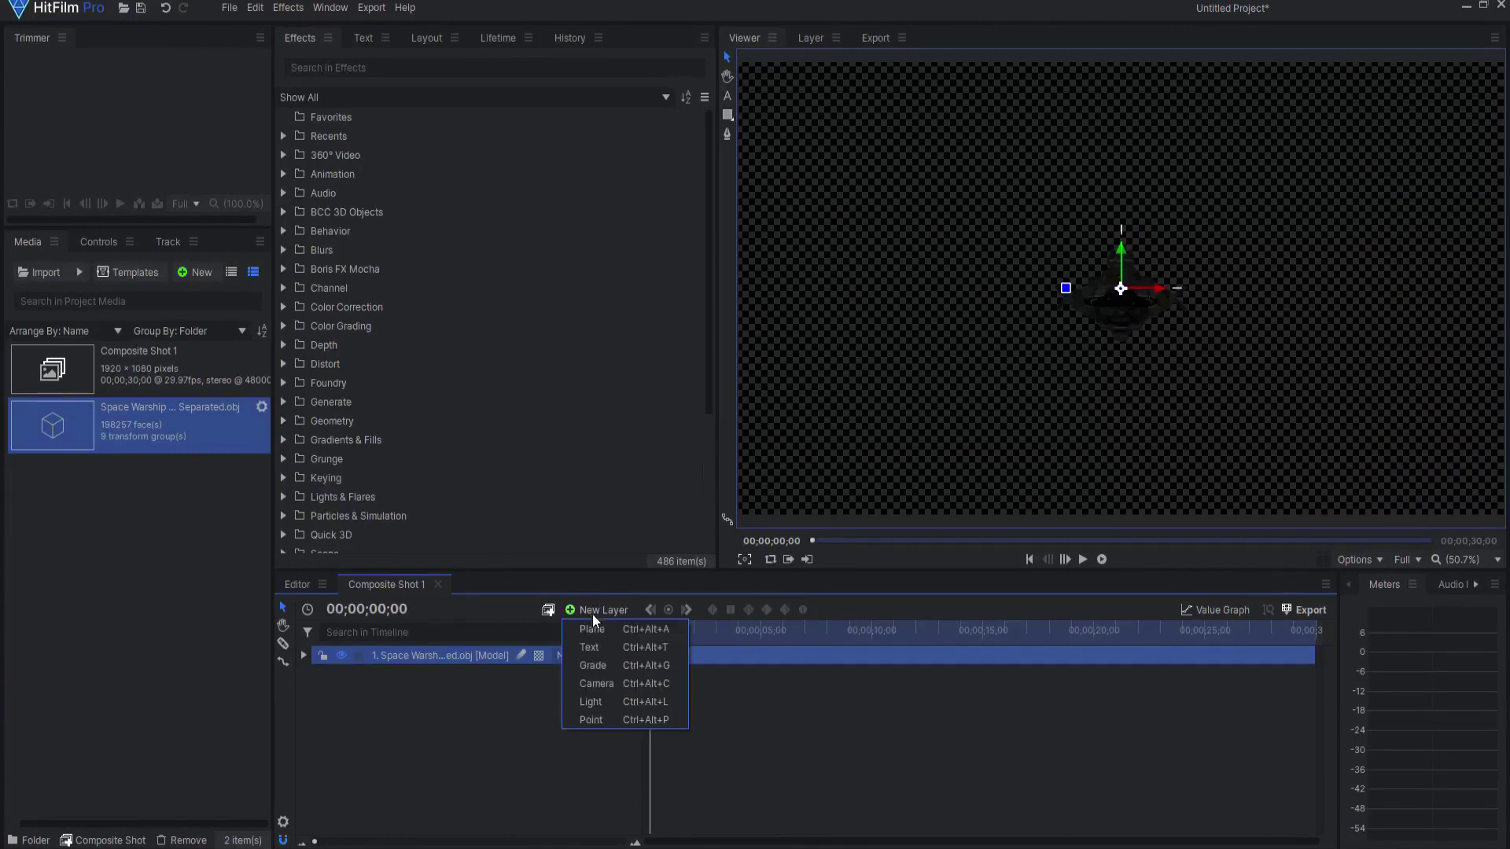
left_click(597, 683)
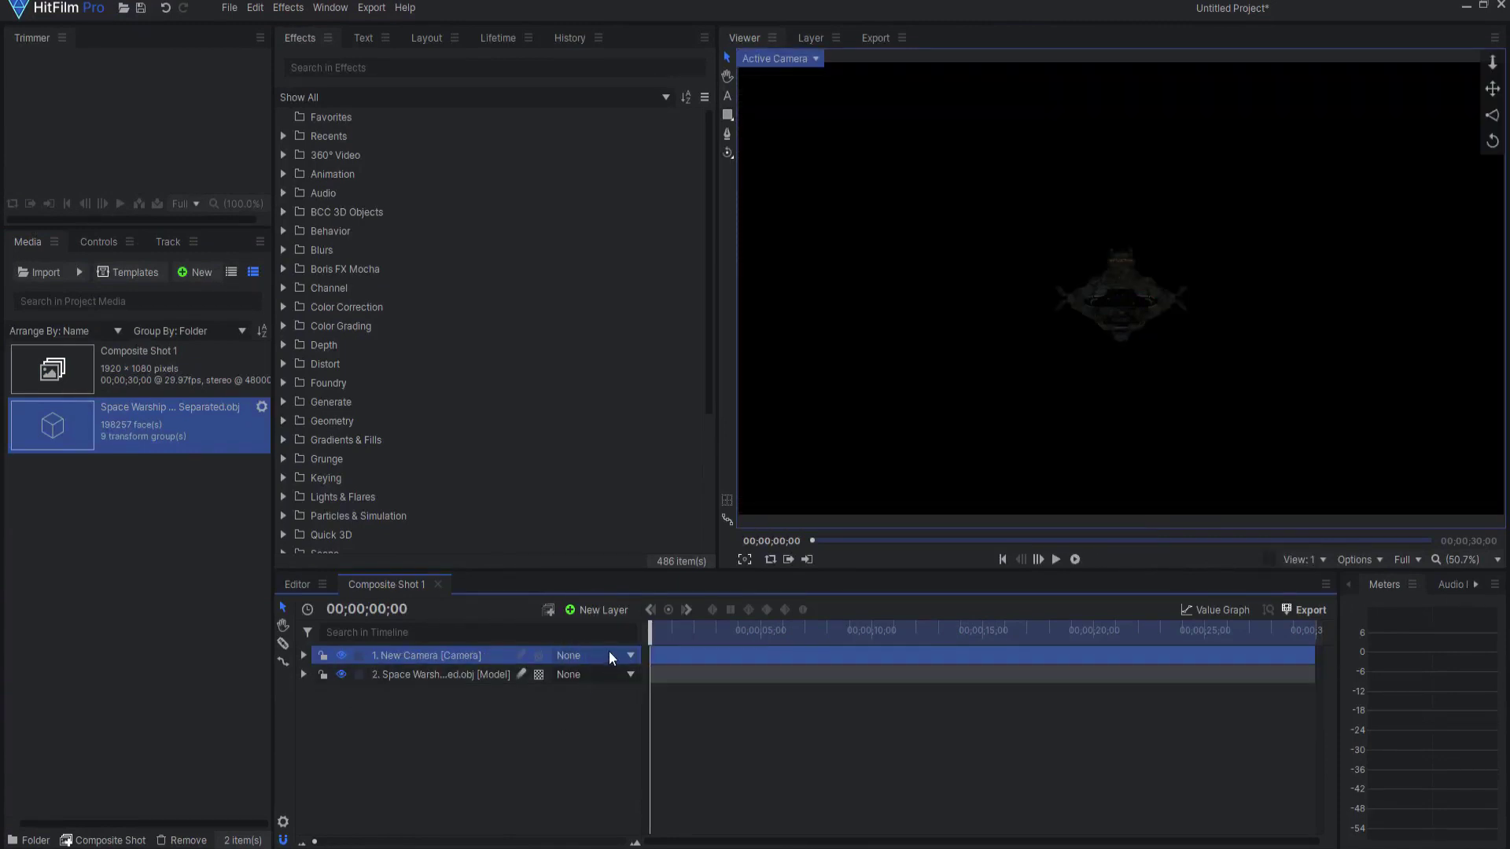
left_click(804, 57)
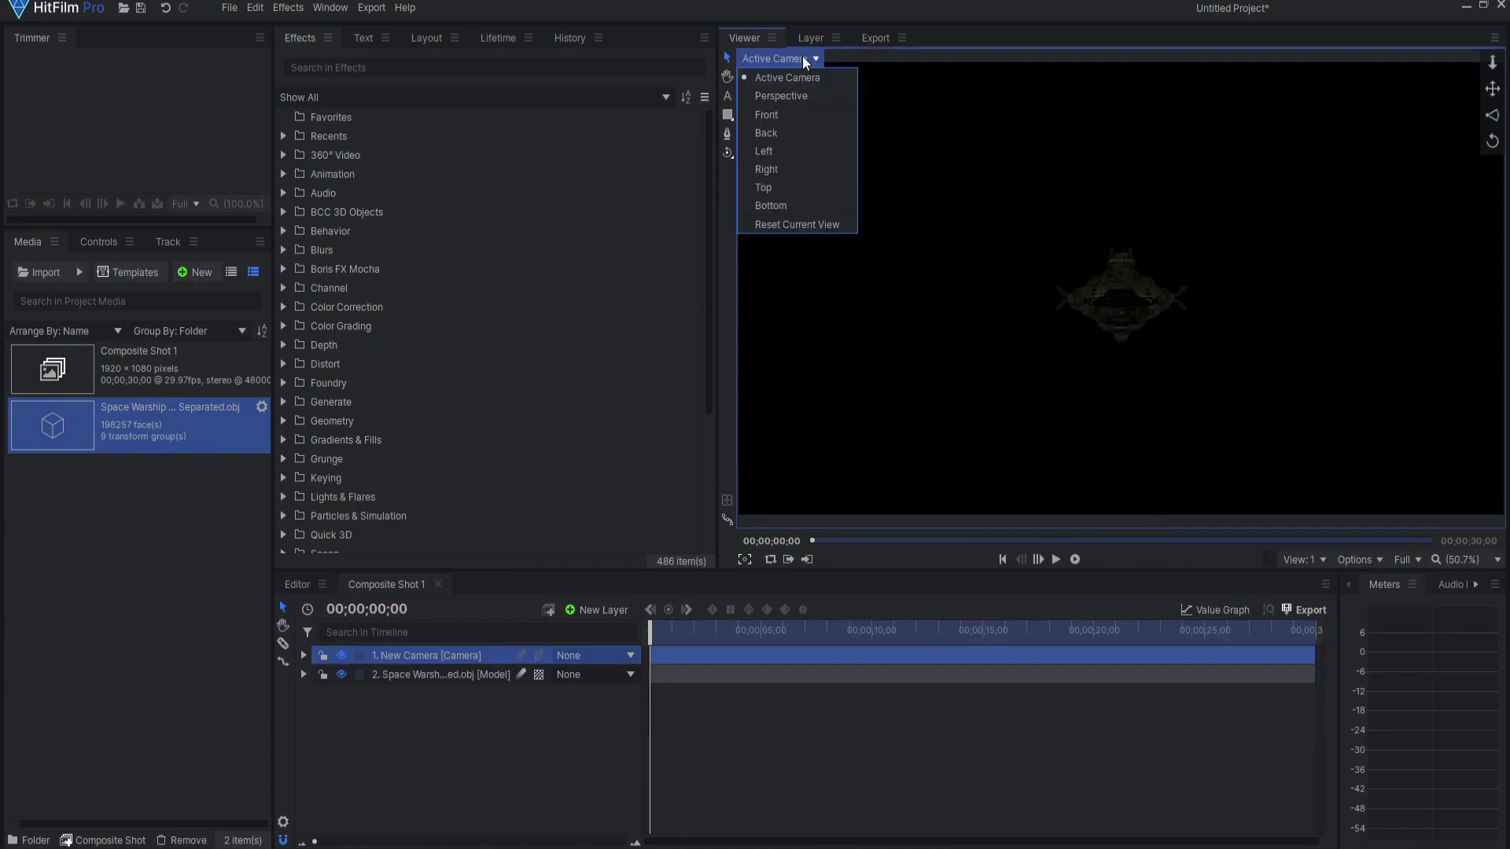
left_click(776, 168)
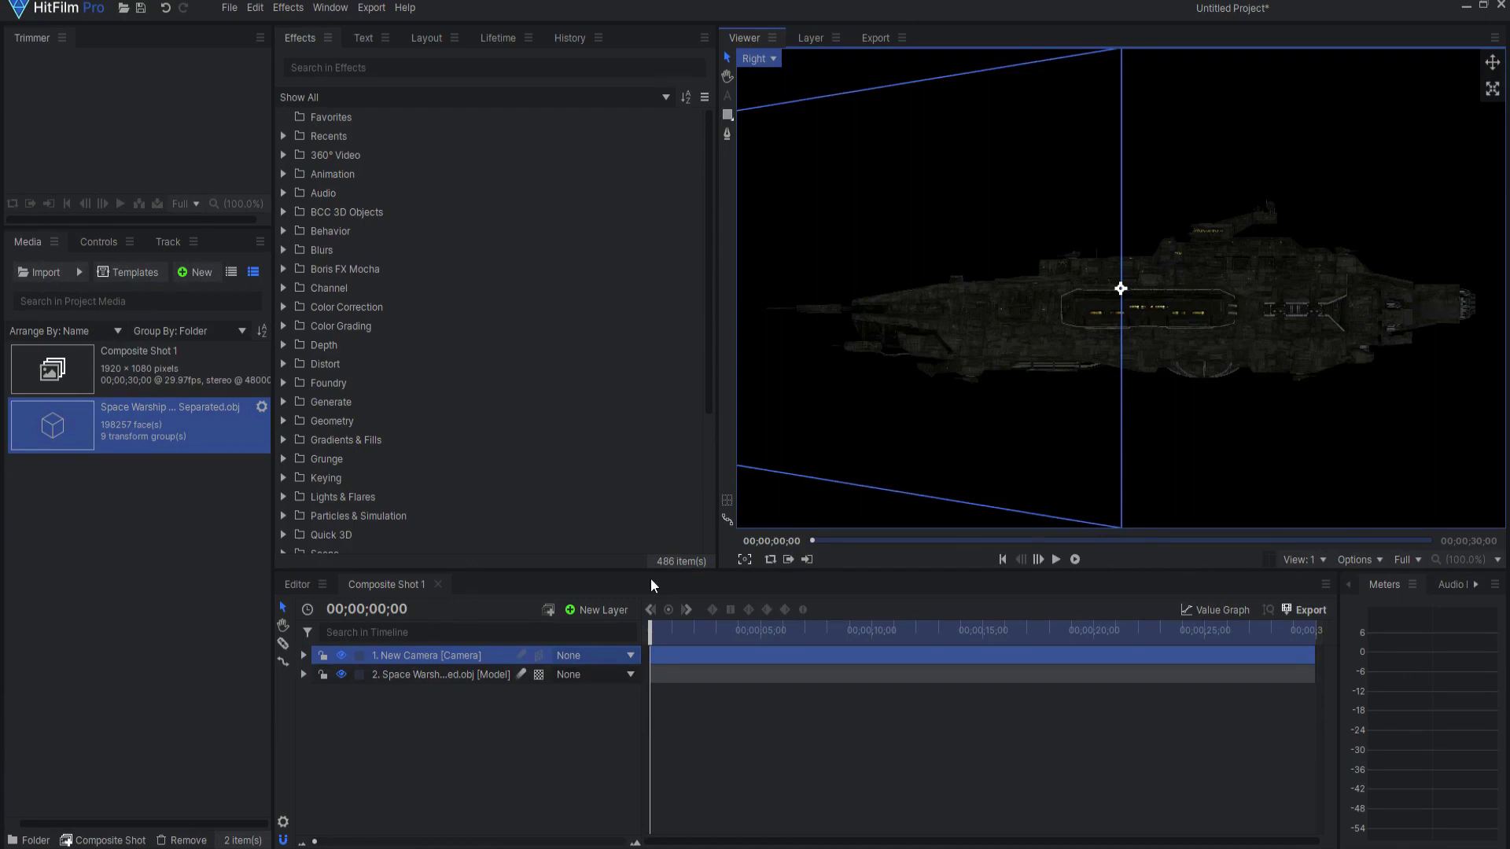
Step: Expand the warship model layer to reveal its separate turret groups
left_click(427, 673)
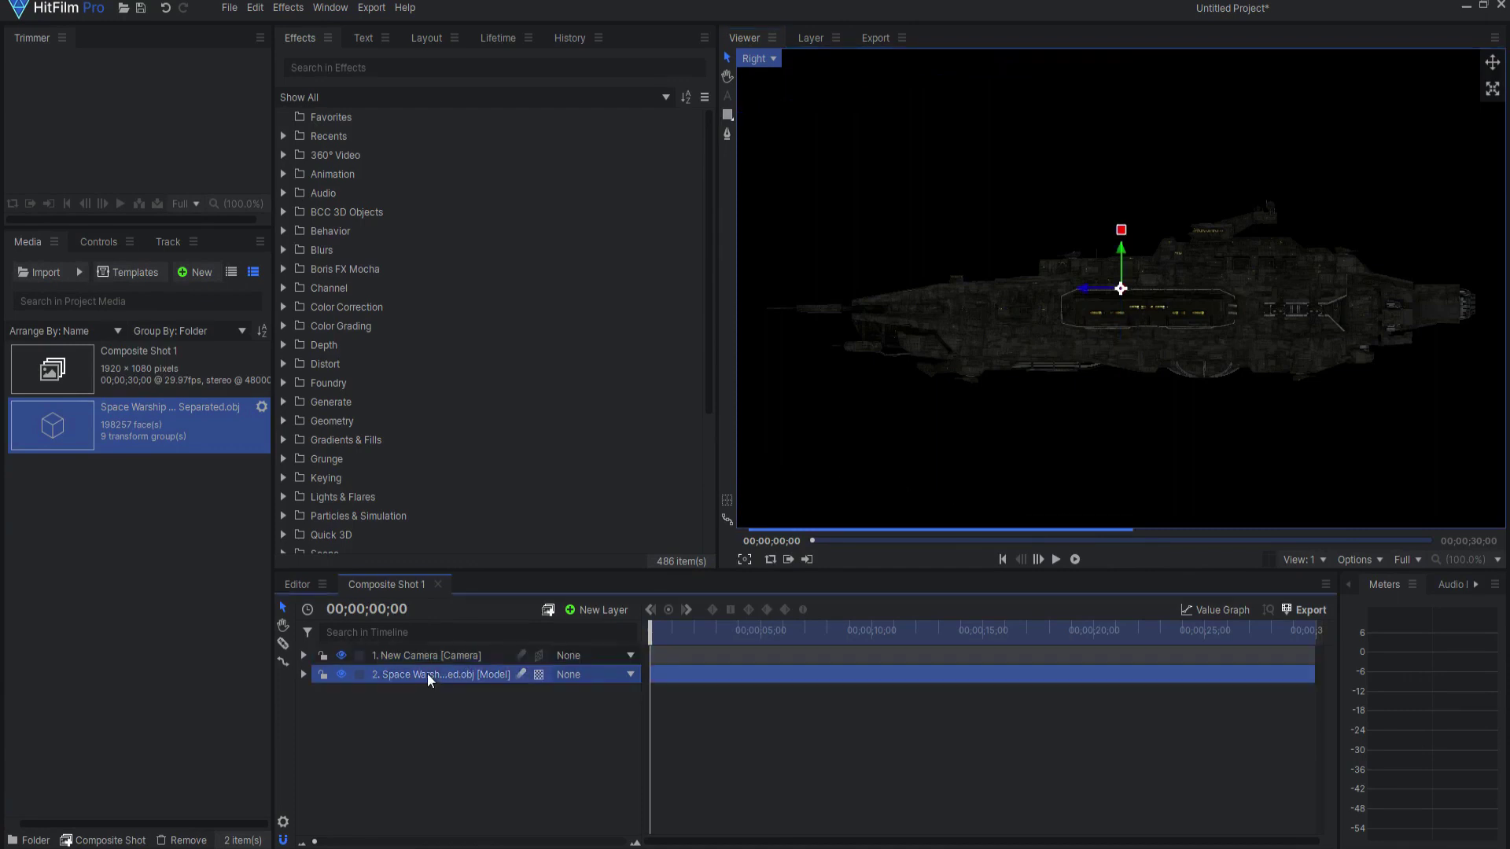
left_click(303, 674)
left_click(318, 748)
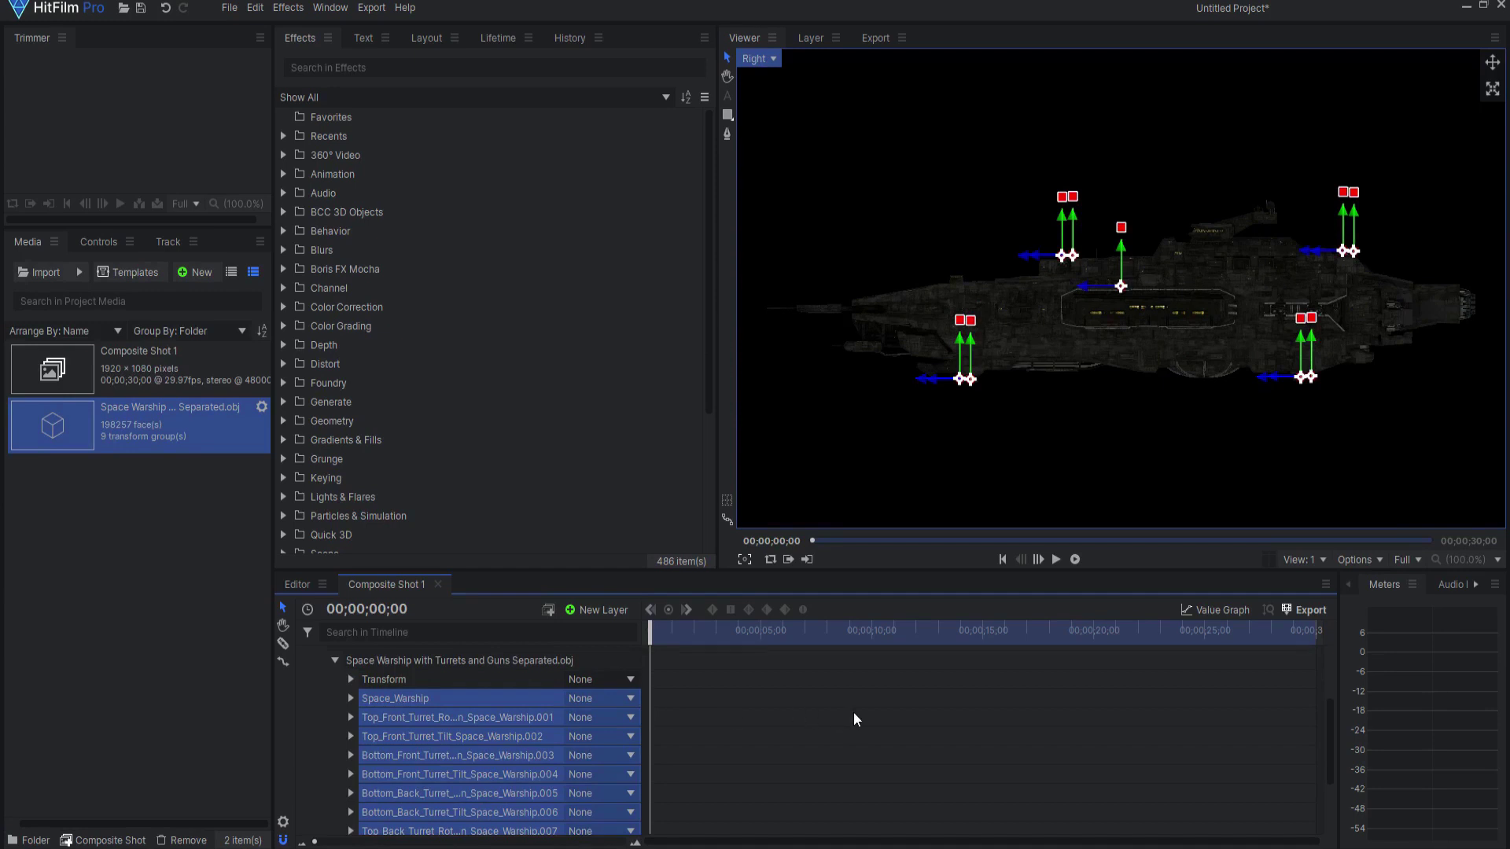
Step: Split the viewer into Right and Top views, then test-rotate the top front turret group and undo
left_click(1301, 560)
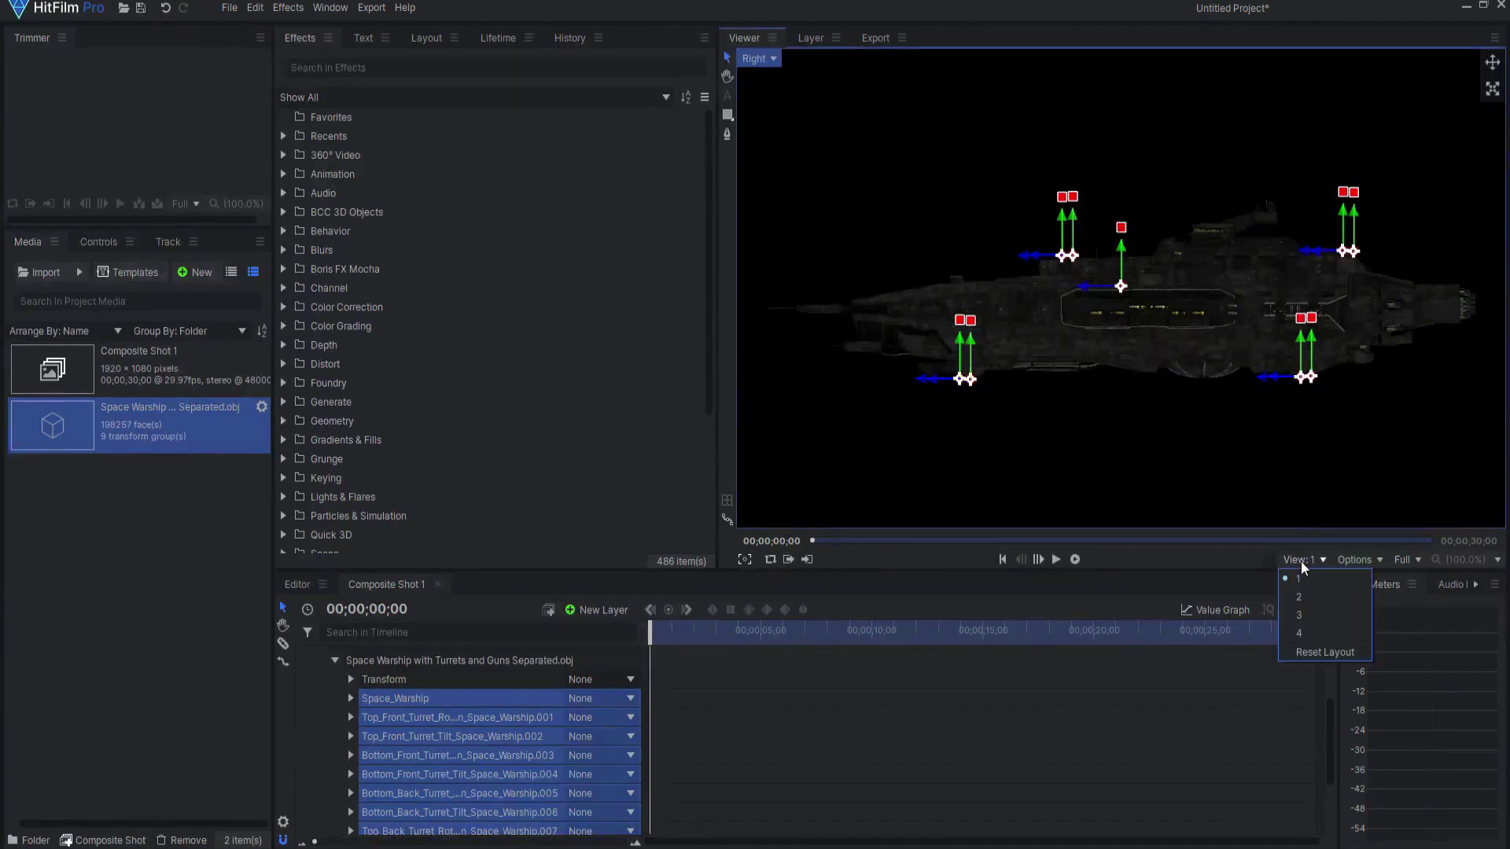
left_click(1301, 597)
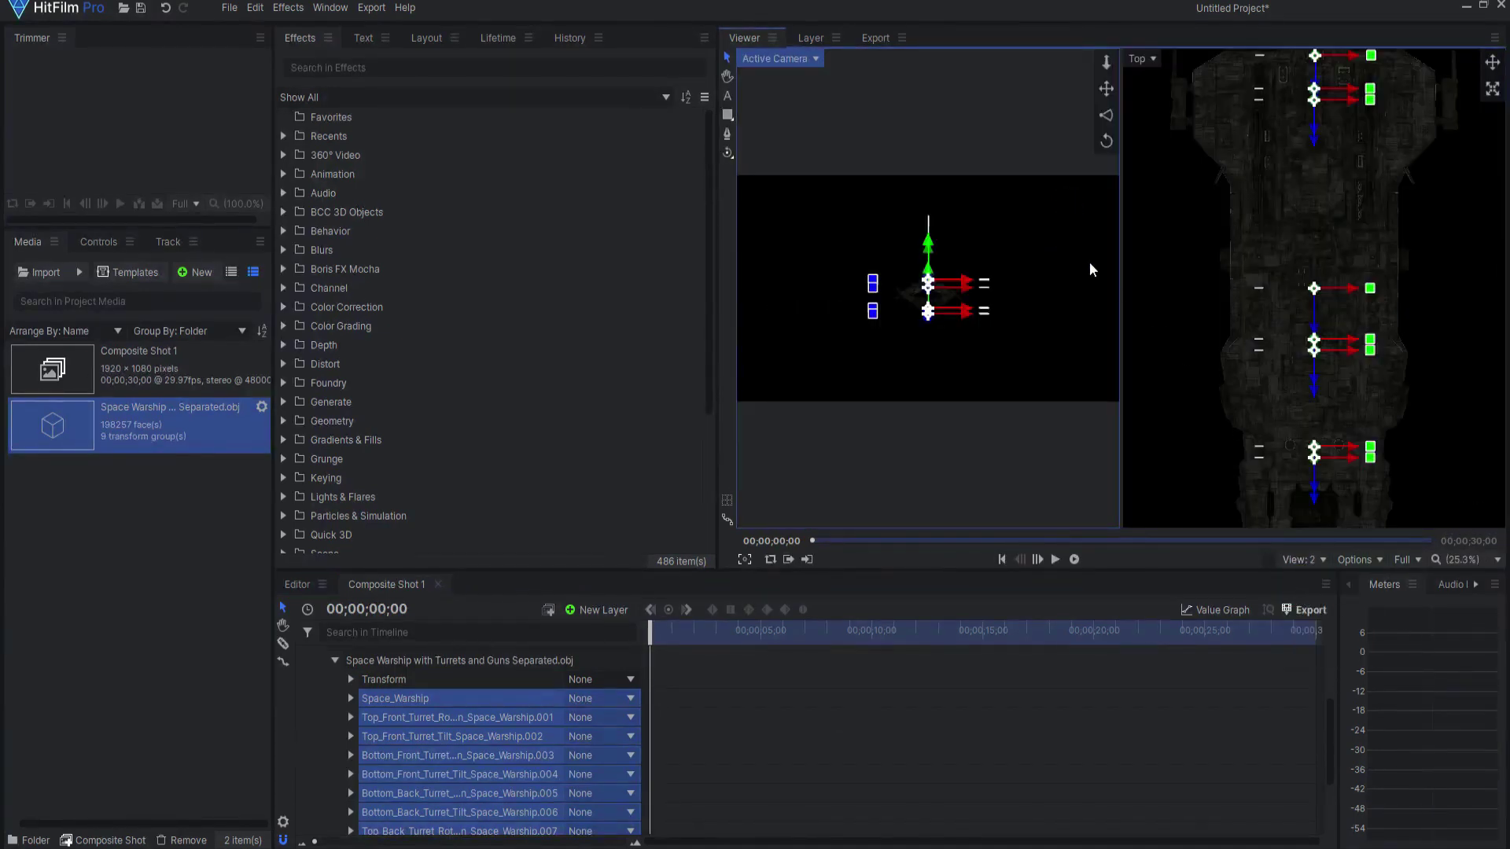
left_click(776, 56)
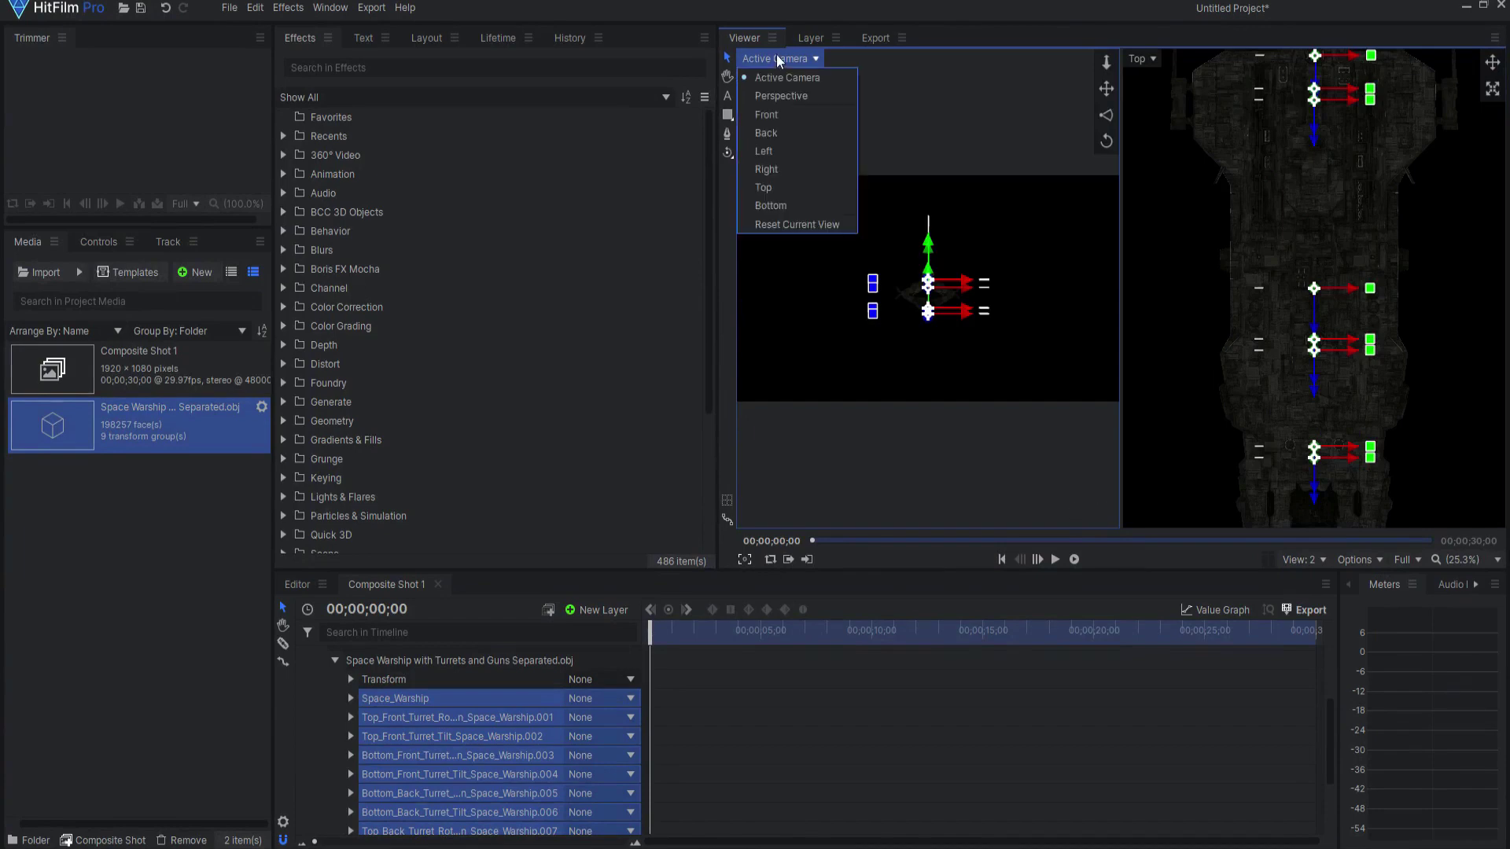
left_click(774, 170)
left_click(1319, 478)
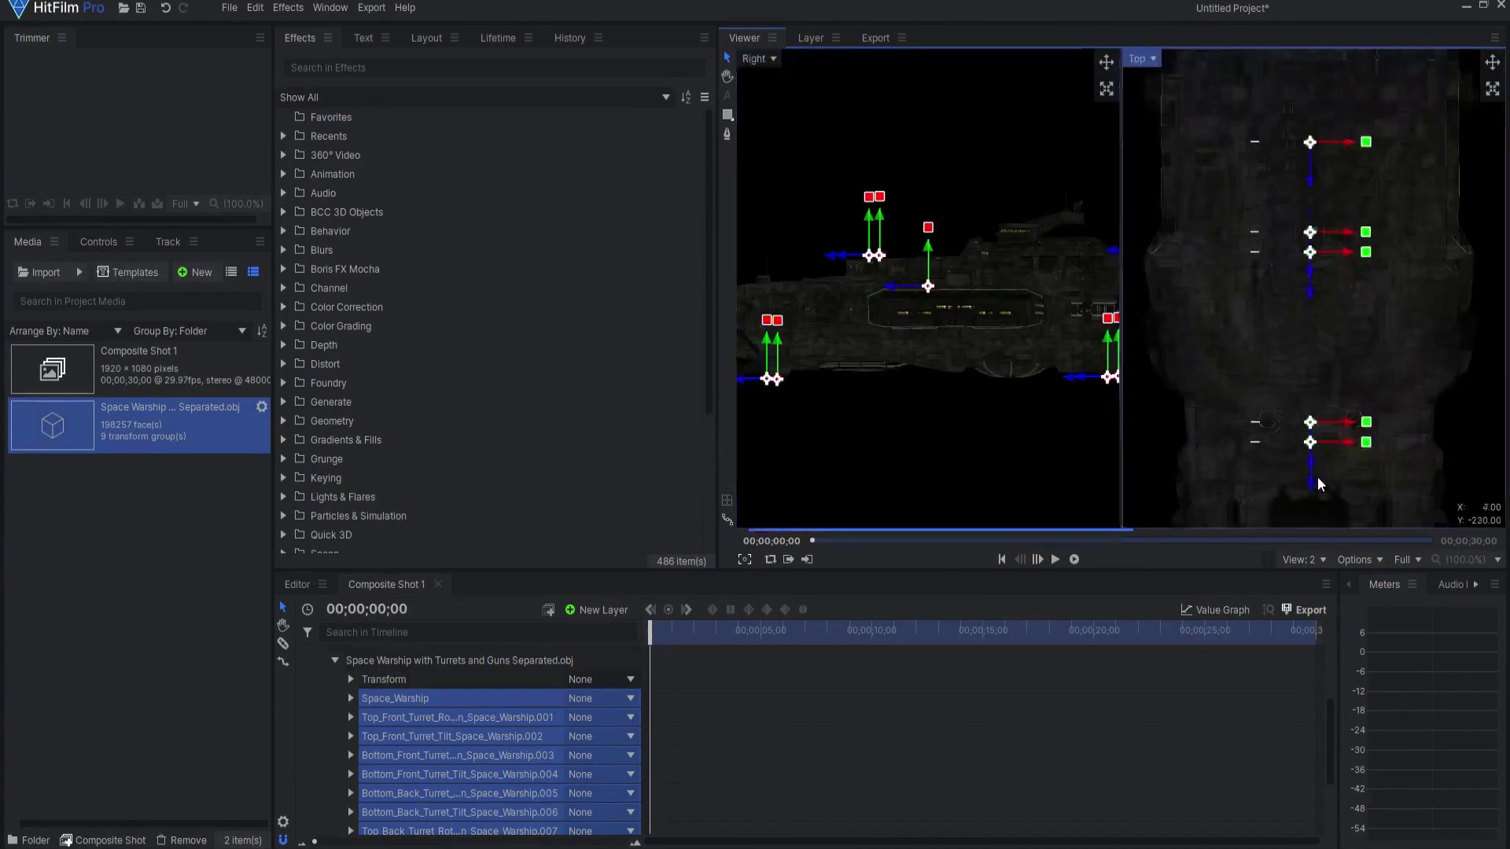
scroll(1306, 441, "up", 5)
left_click(1253, 380)
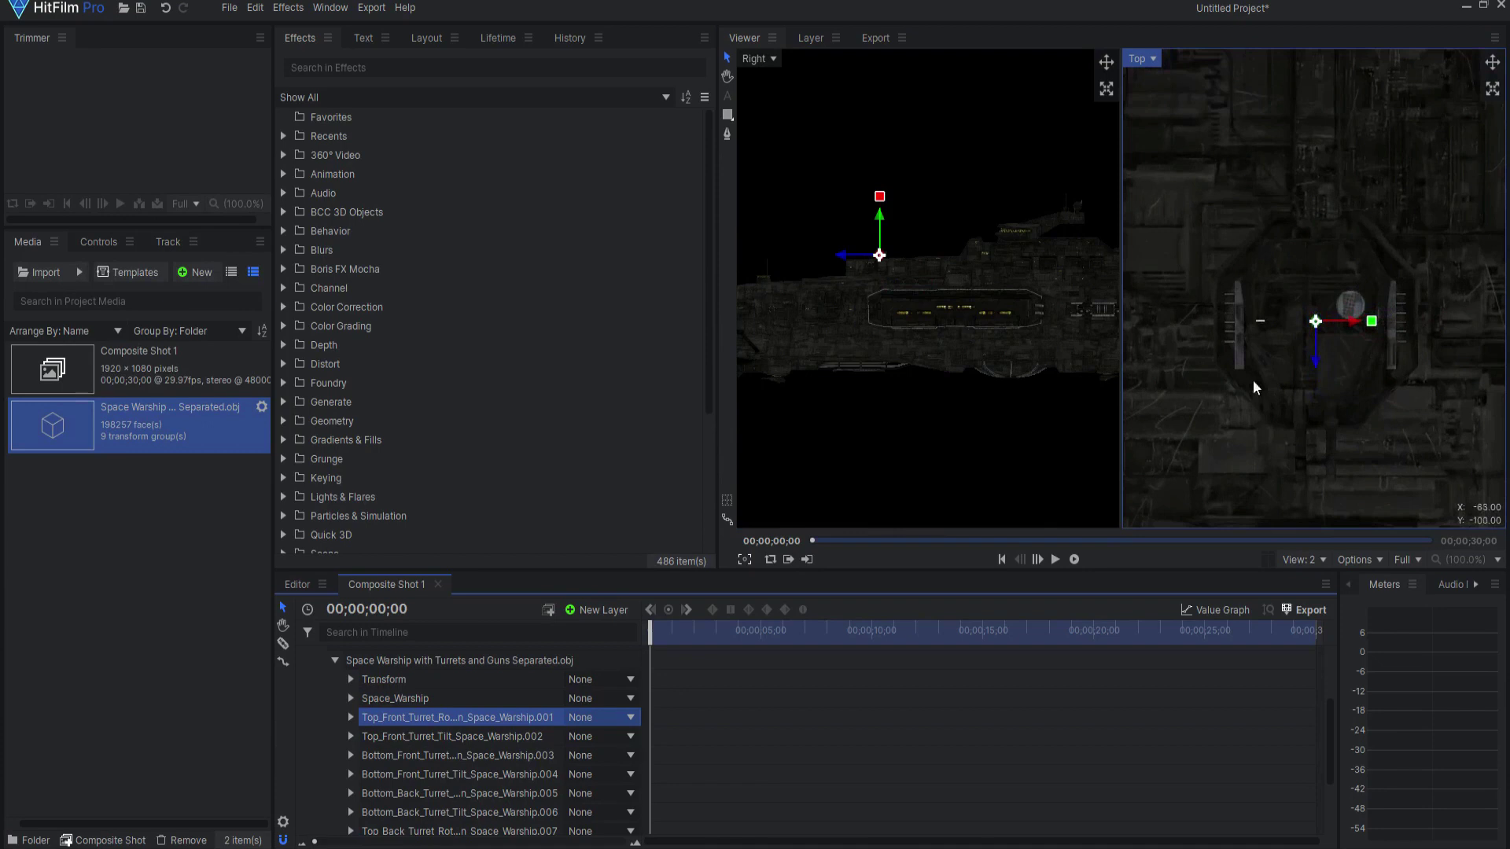
mouse_move(1373, 322)
left_mouse_down()
mouse_move(1385, 257)
mouse_move(1347, 375)
left_mouse_up()
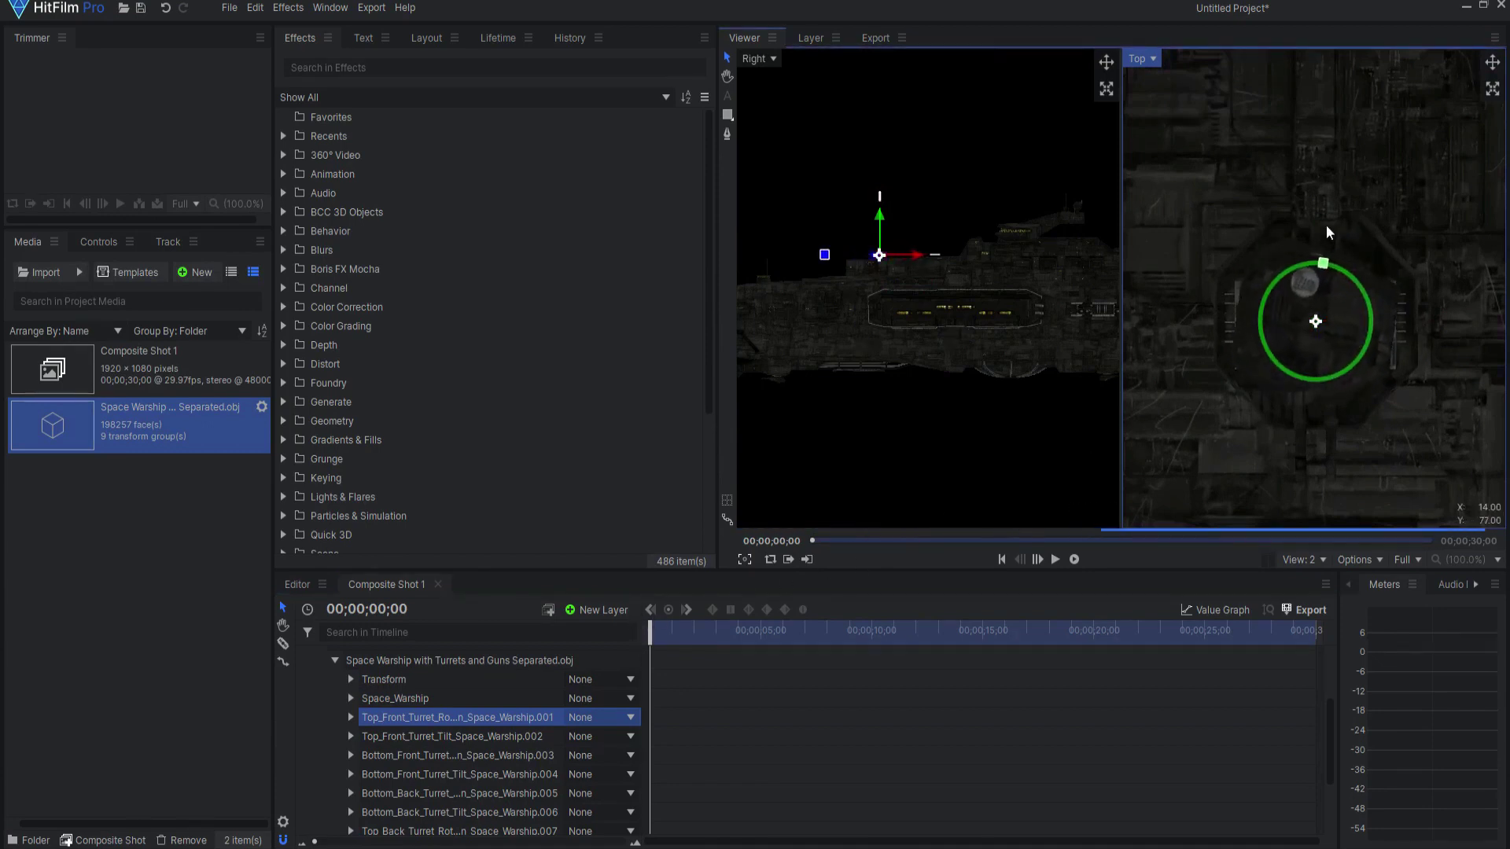
key("ctrl+z")
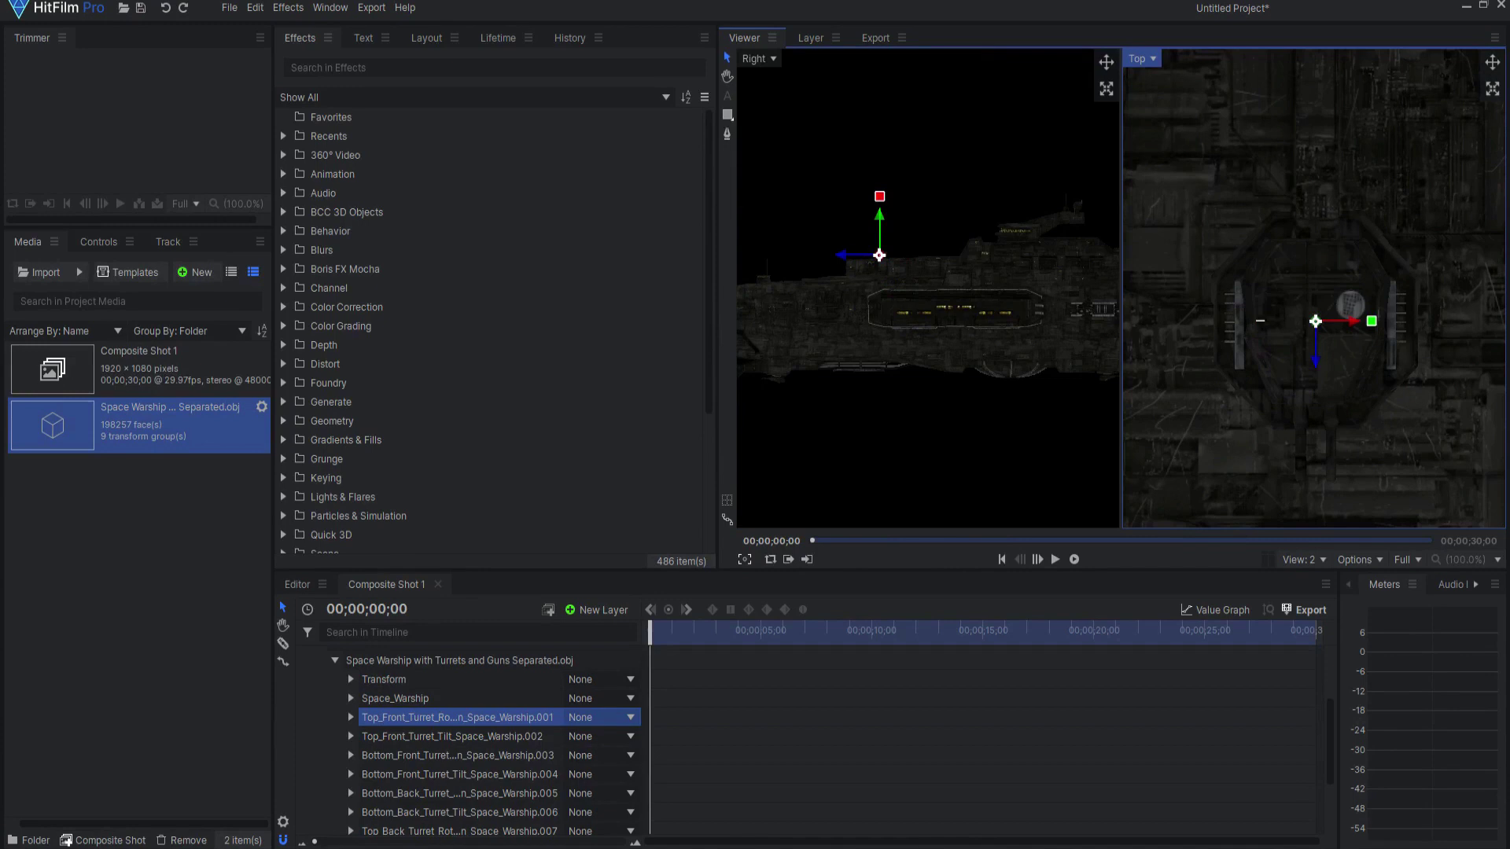
Step: Add a point layer named Warship Control and parent the Space_Warship group to it
left_click(594, 611)
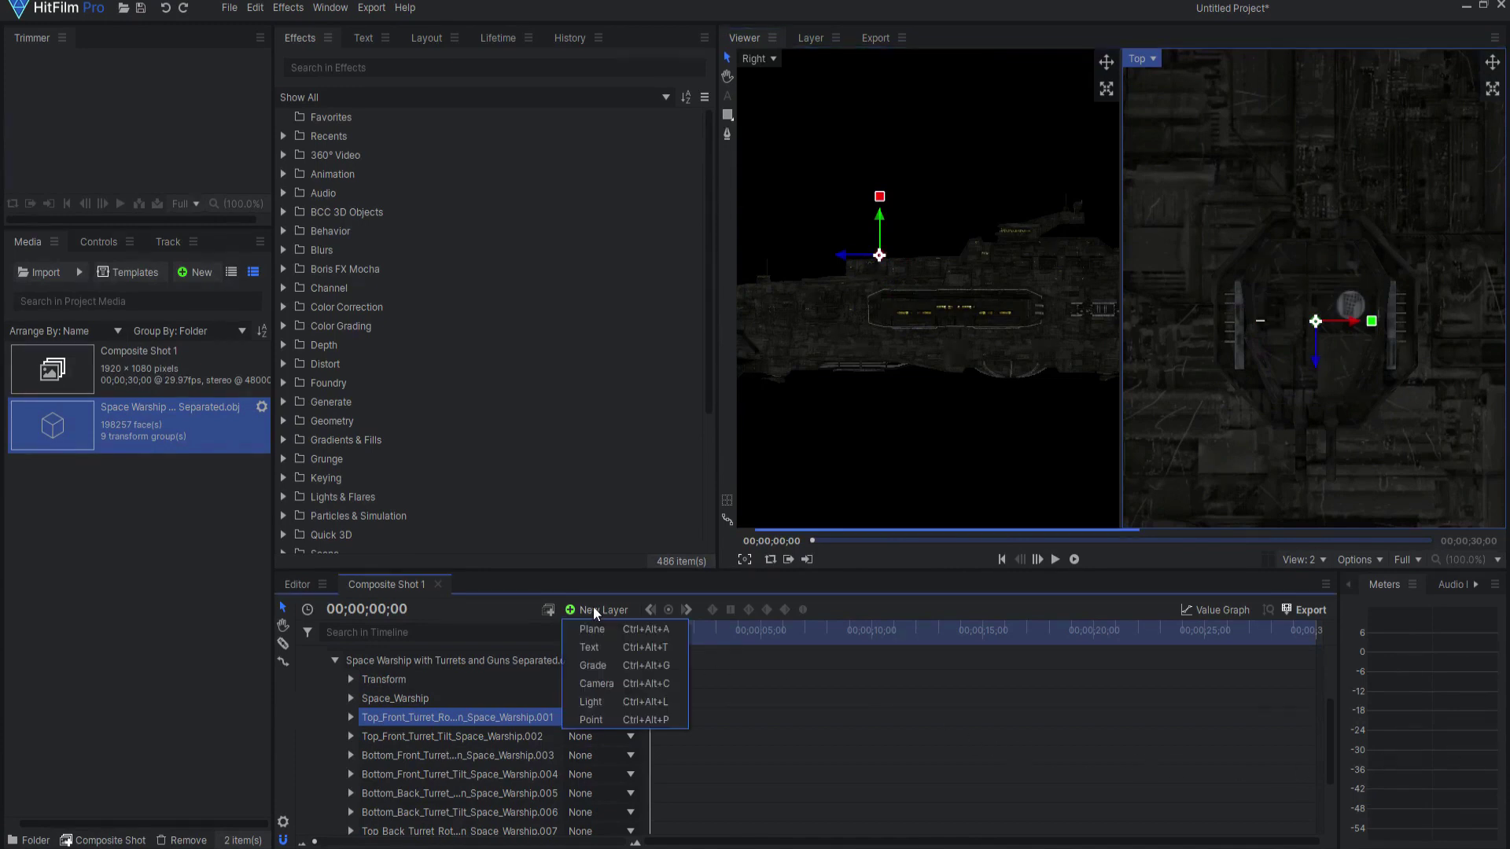
left_click(593, 719)
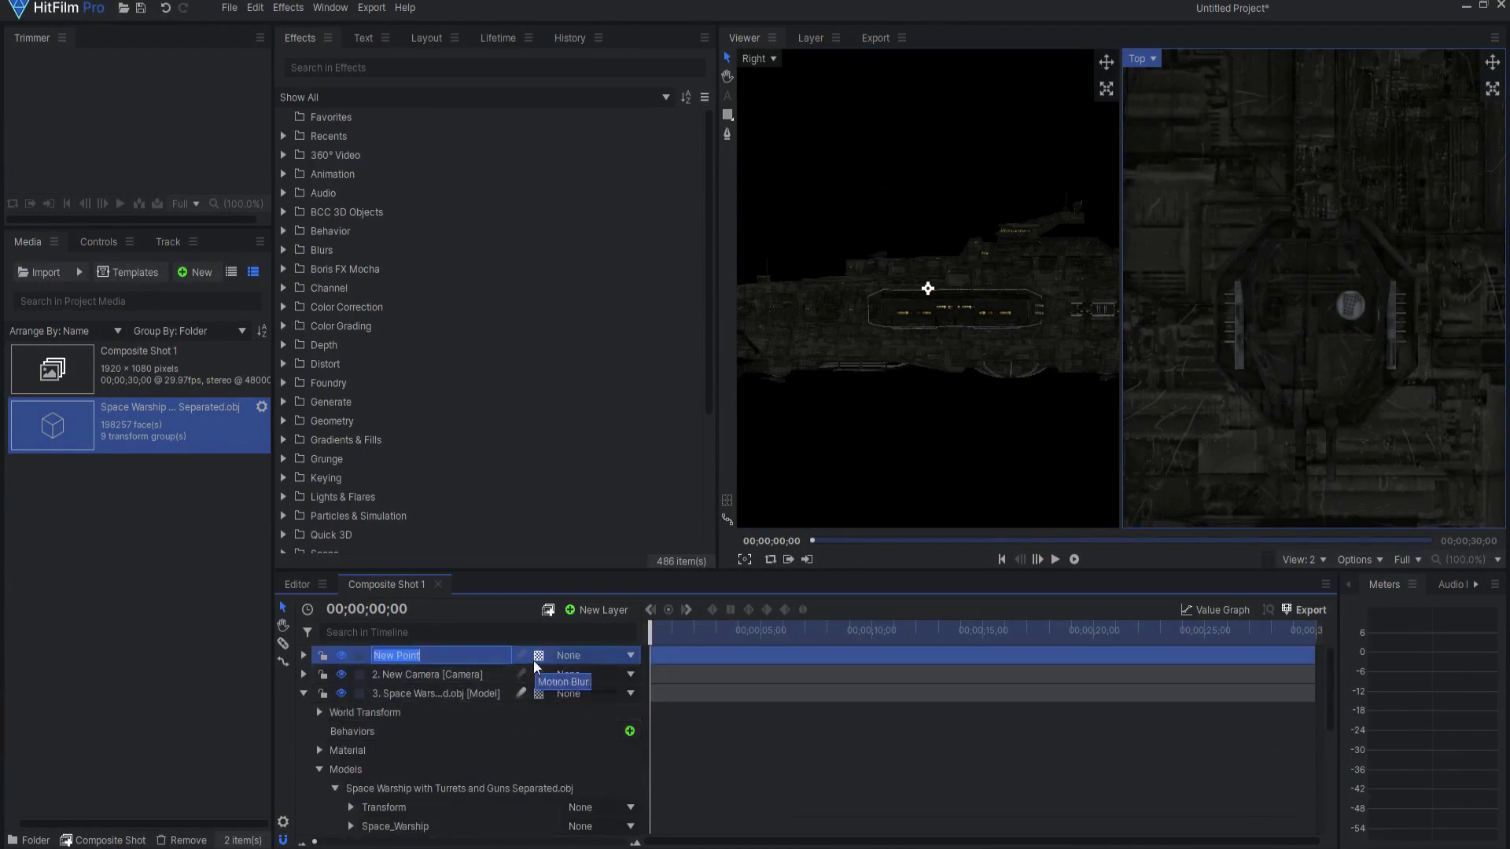
key("Return")
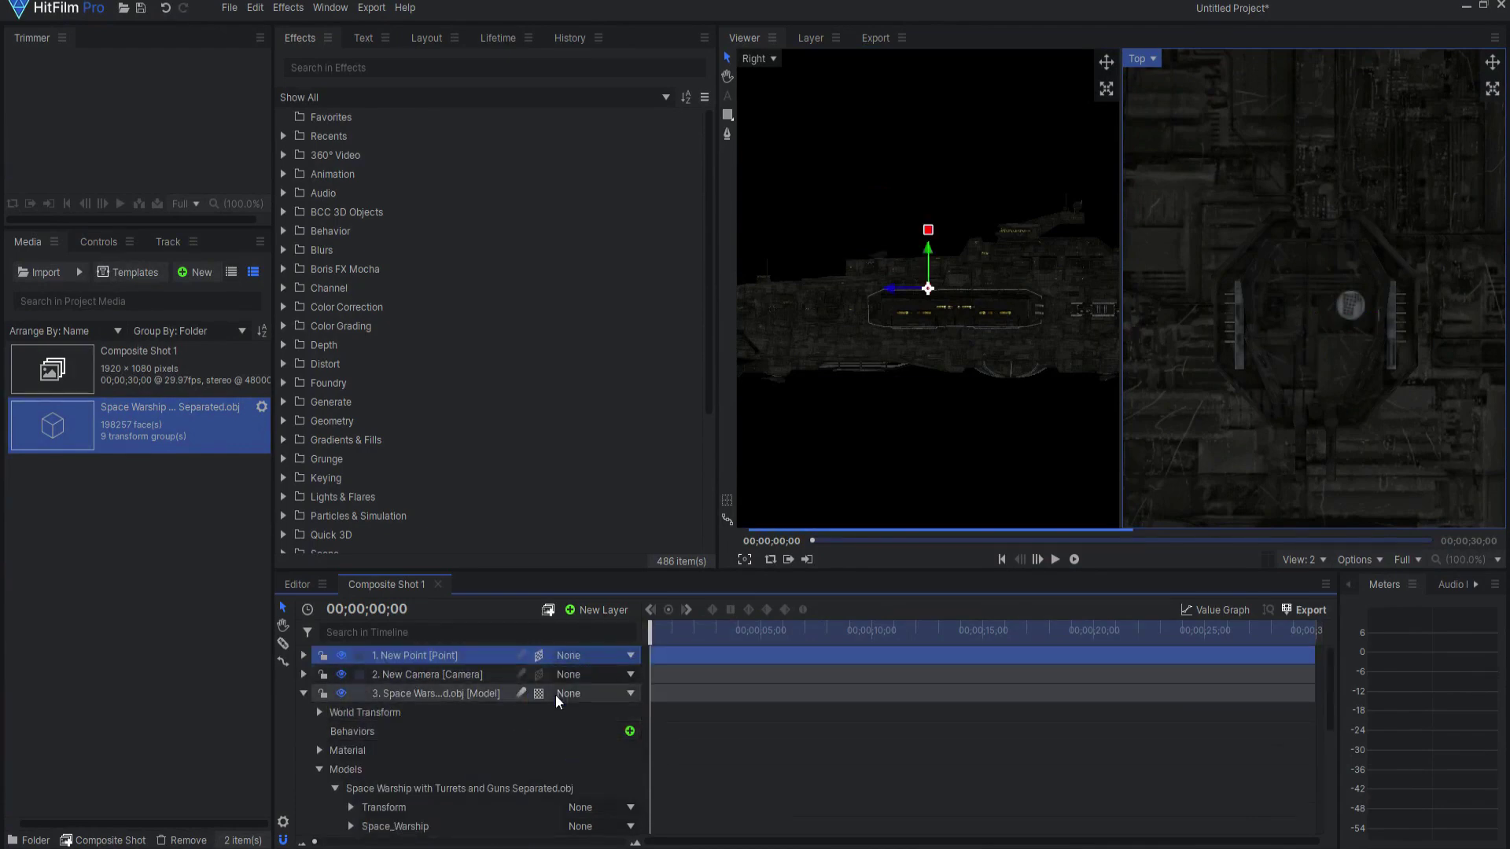
double_click(399, 659)
type("W")
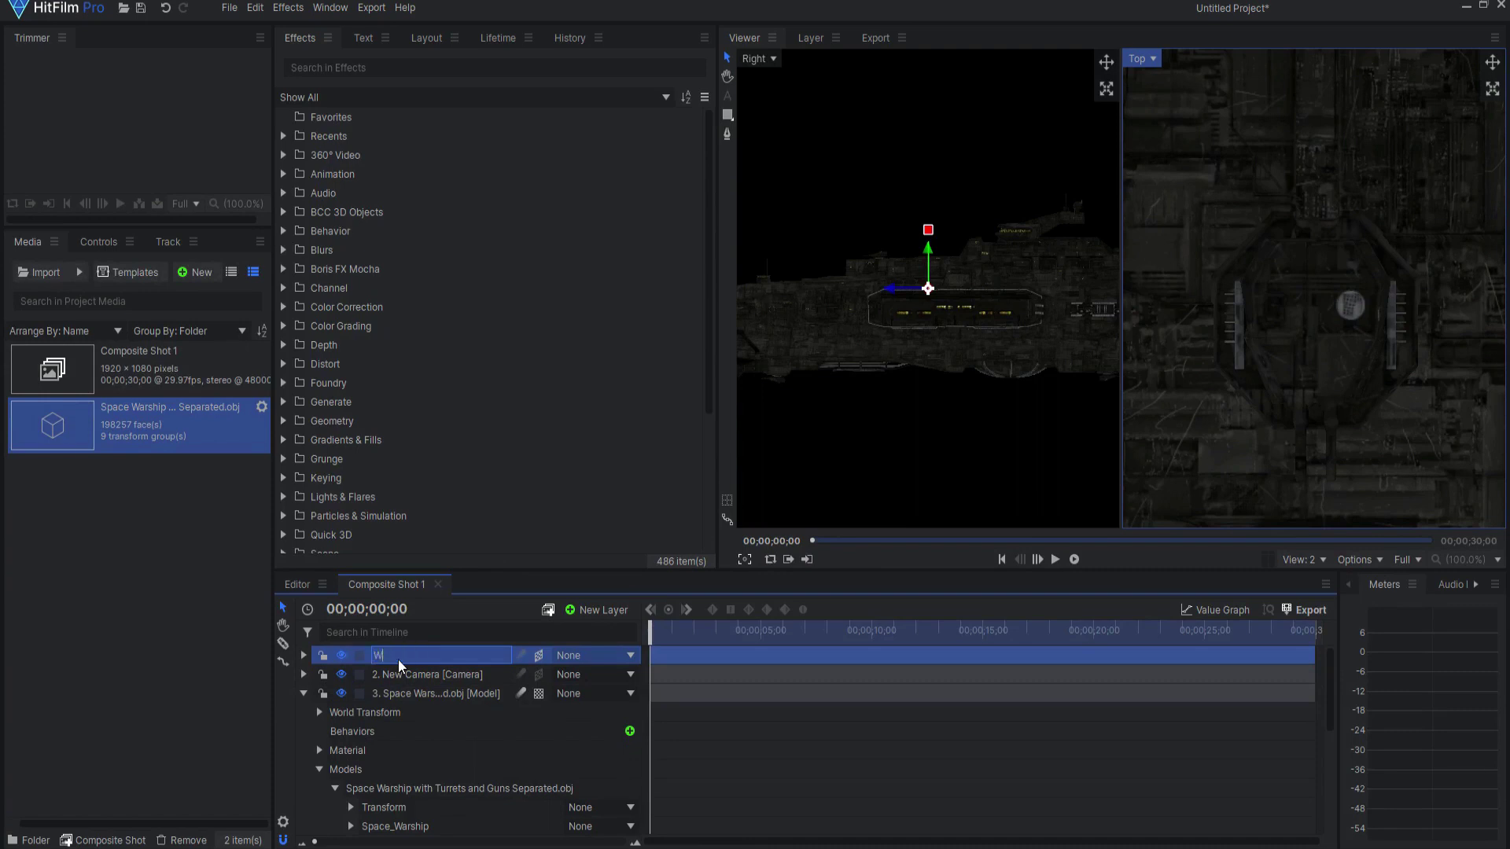
type("arship Control")
key("Return")
left_click(586, 827)
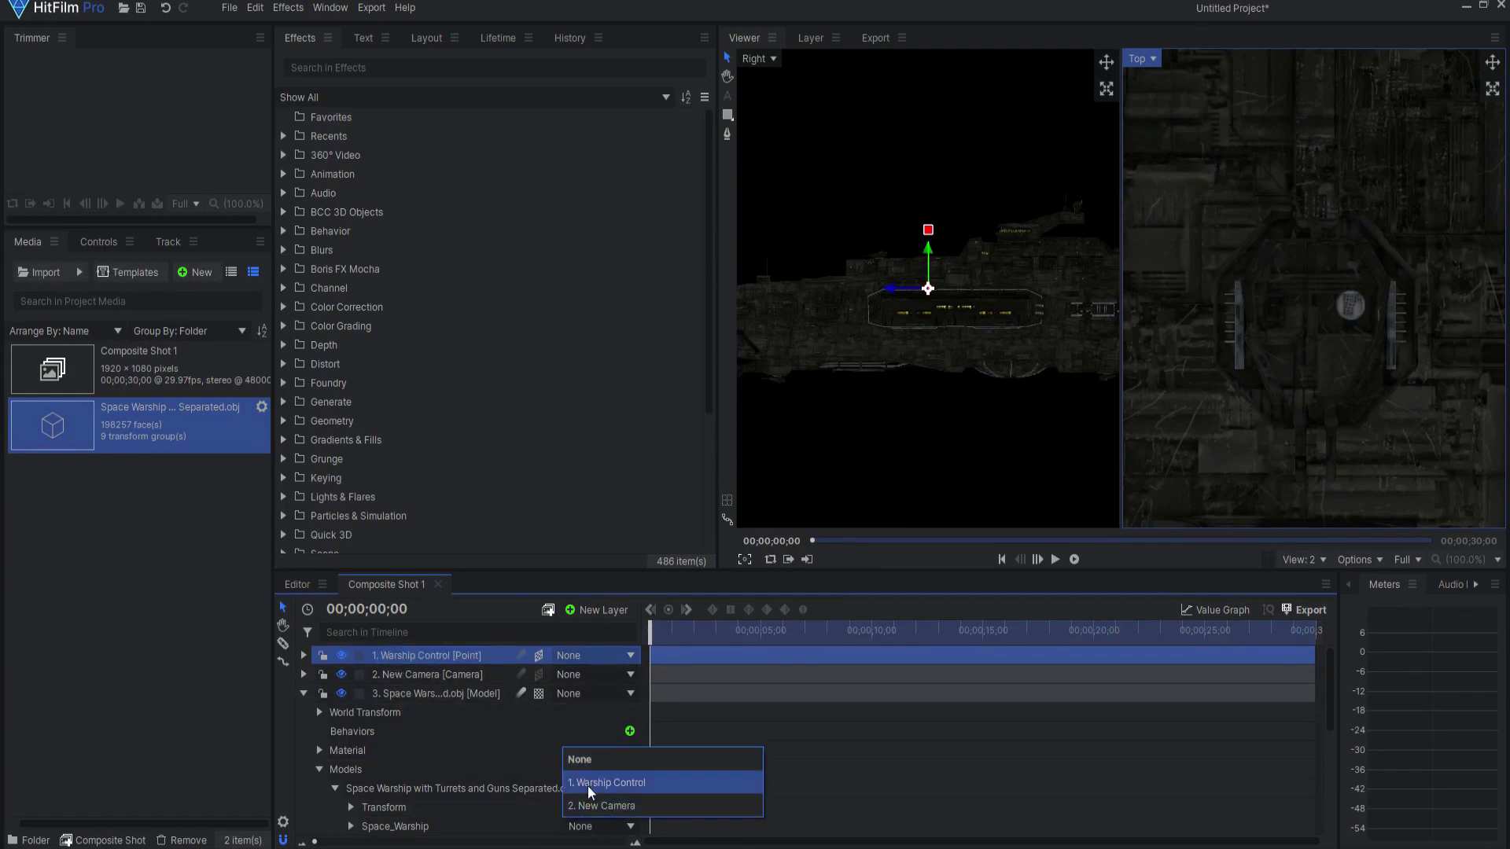
left_click(591, 783)
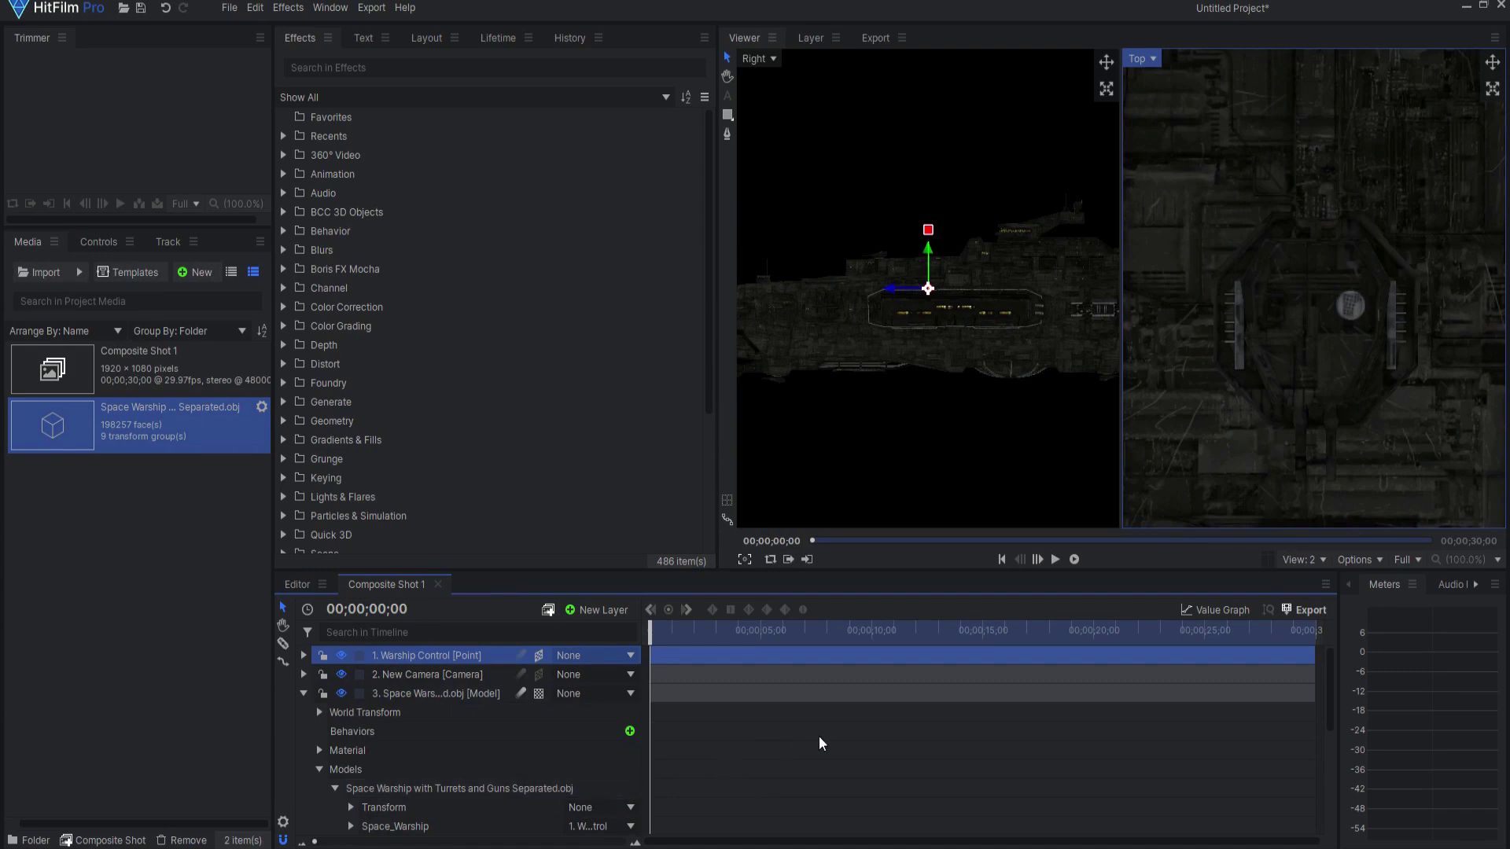
Step: Add a 3D point named 'Tont Turret Rotation' parented to Warship Control
left_click(598, 607)
left_click(597, 719)
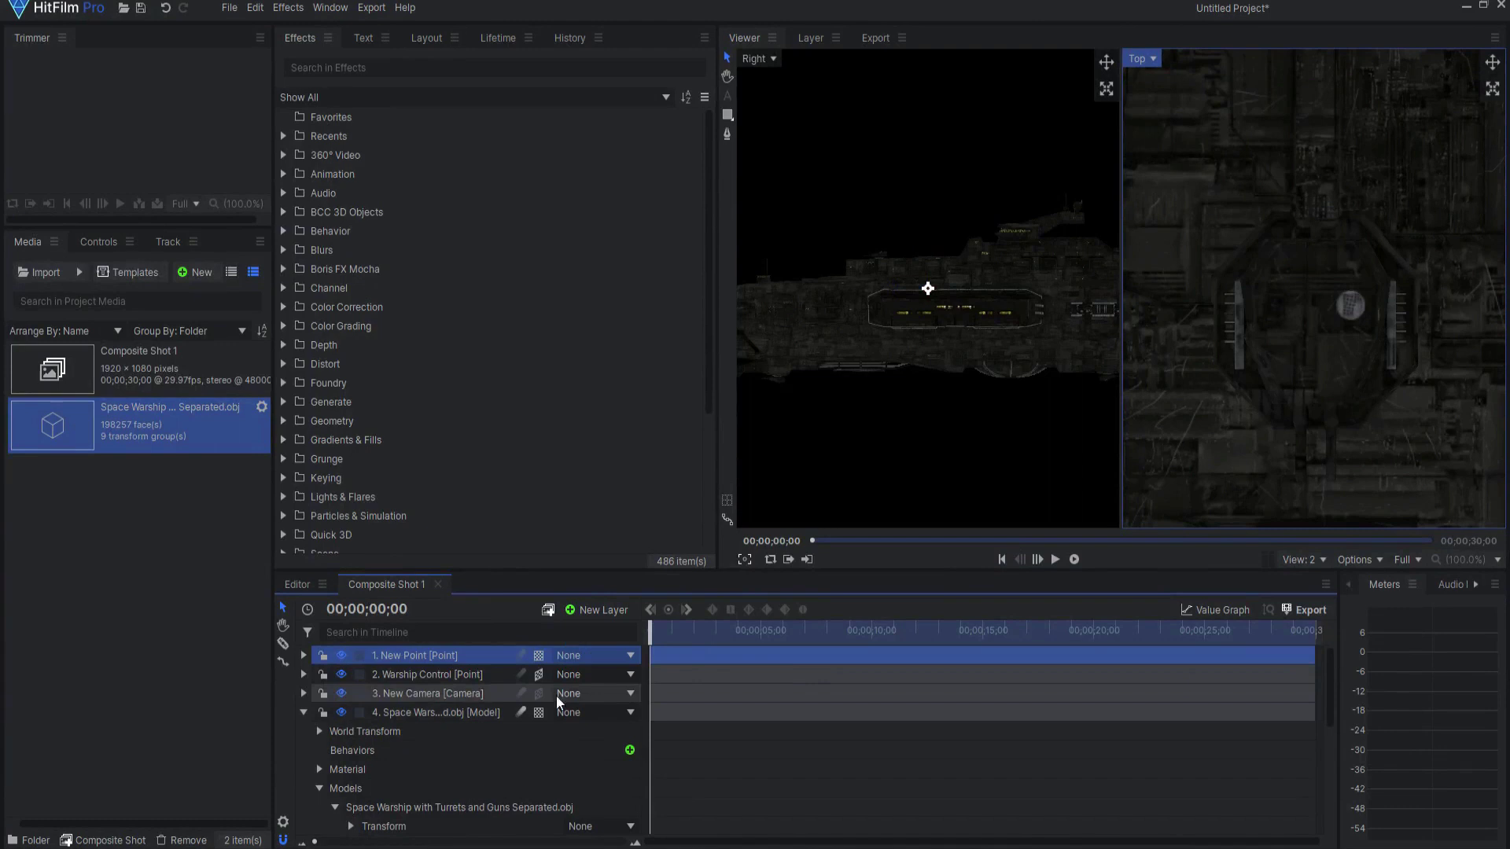
left_click(539, 656)
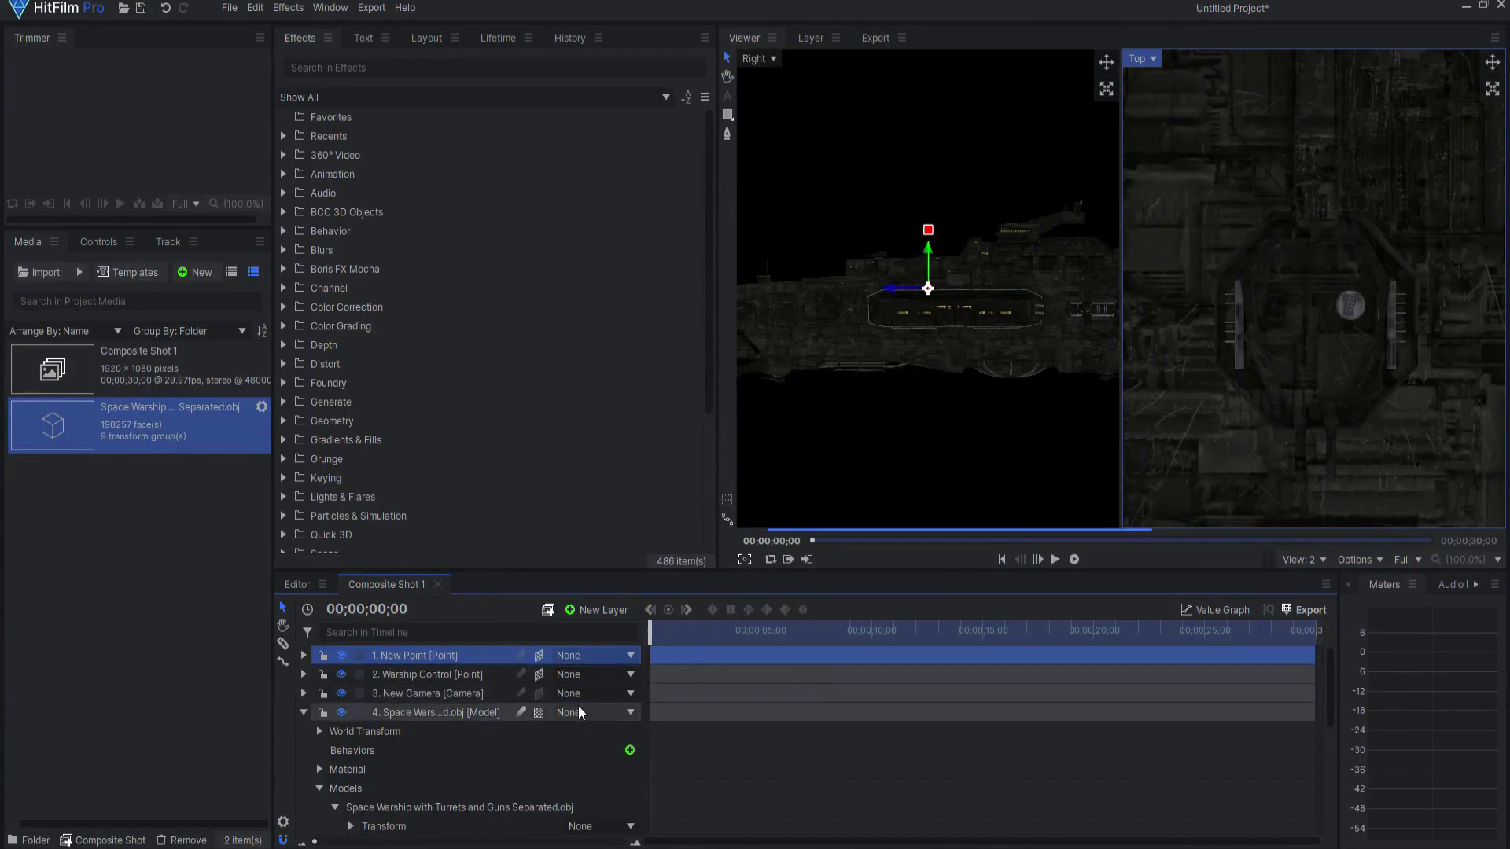
double_click(402, 654)
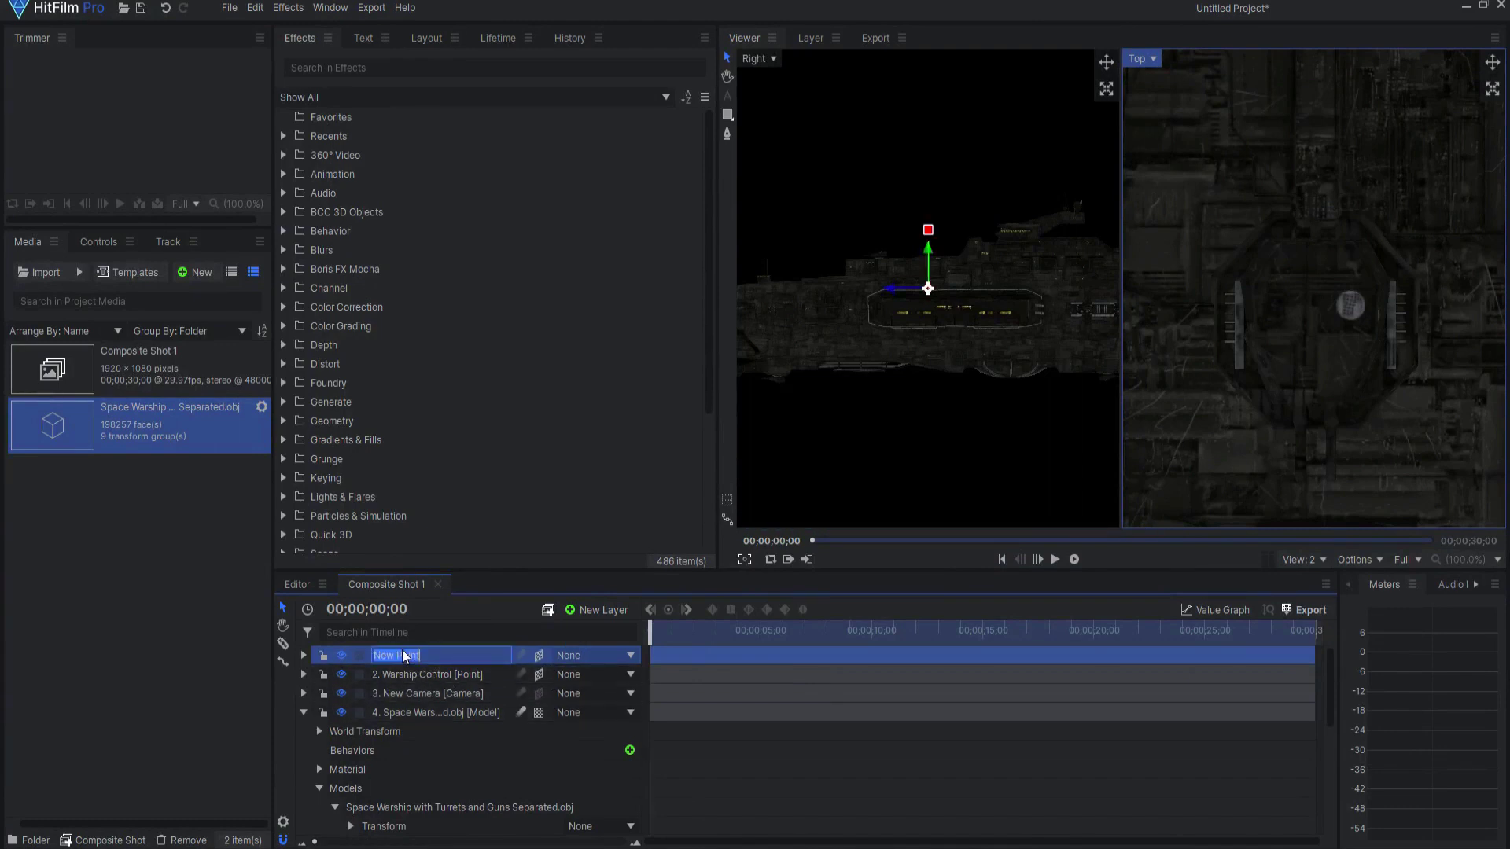
type("T")
type("ont Turret Rotation")
key("Return")
left_click(585, 655)
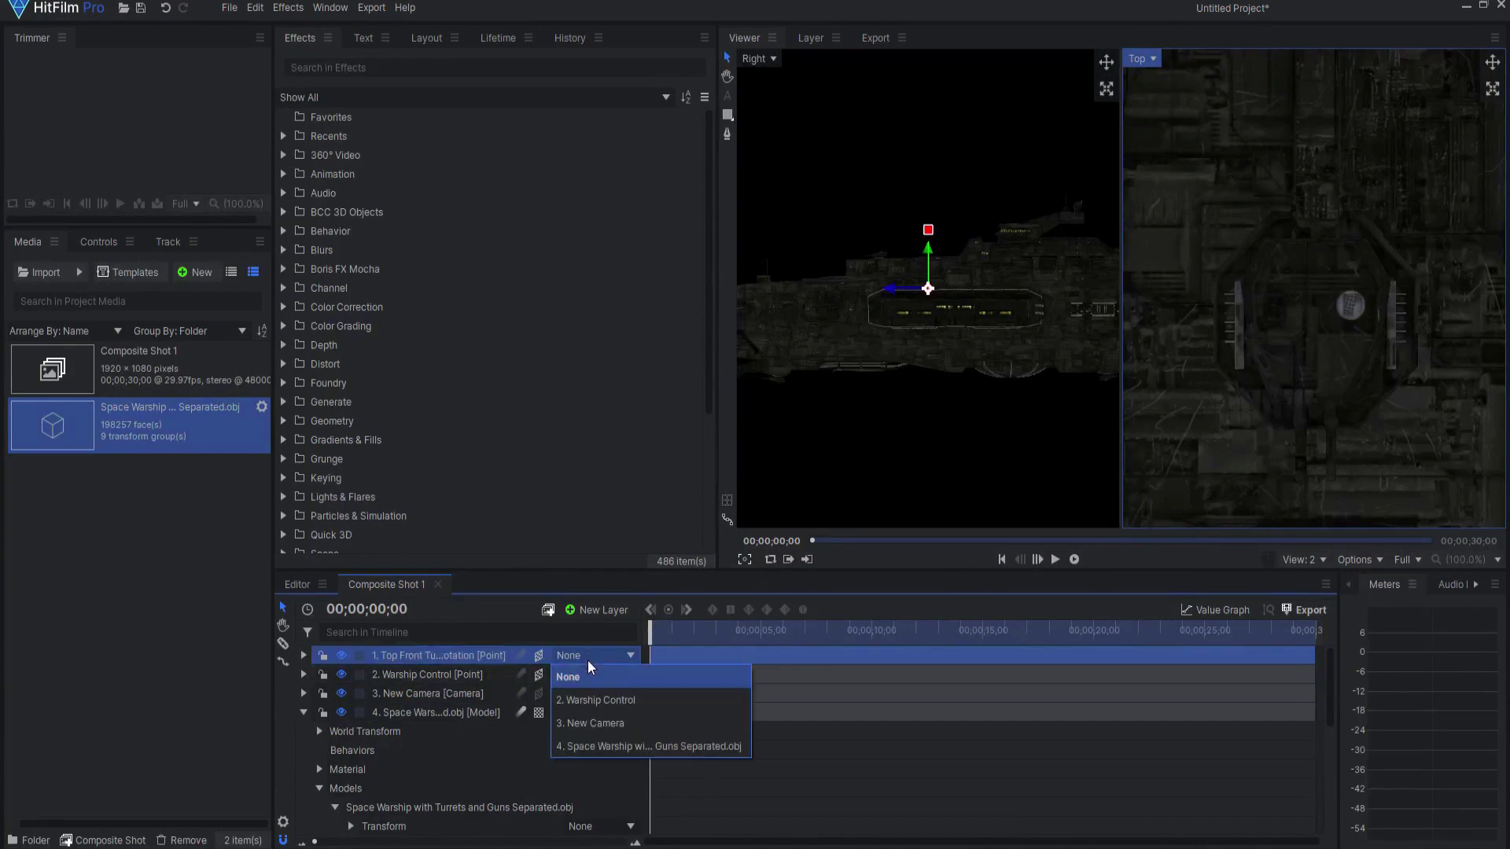
left_click(597, 700)
left_click_drag(421, 655, 416, 681)
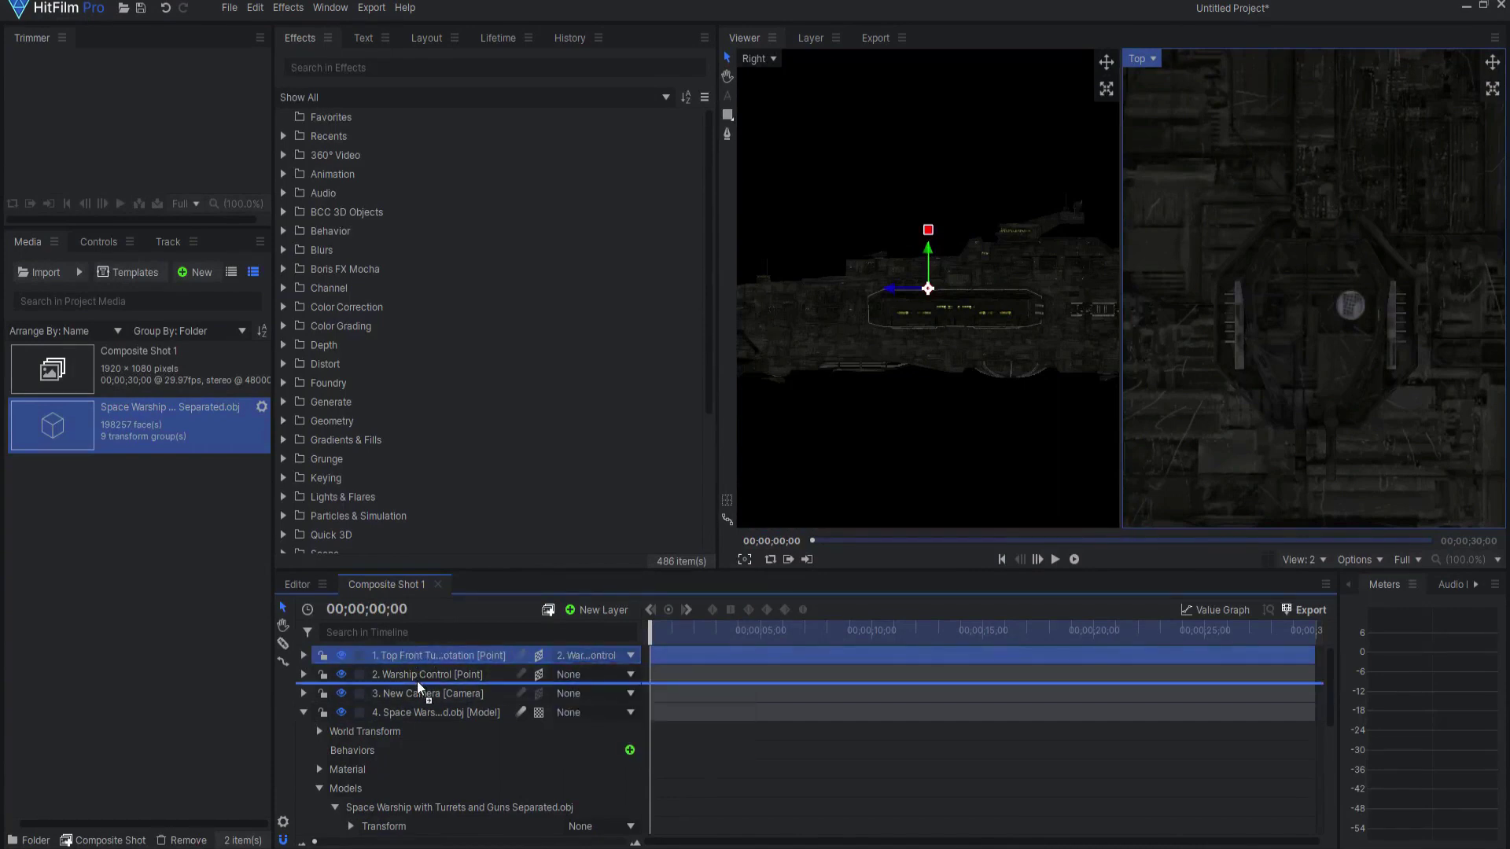
left_click_drag(554, 570, 554, 303)
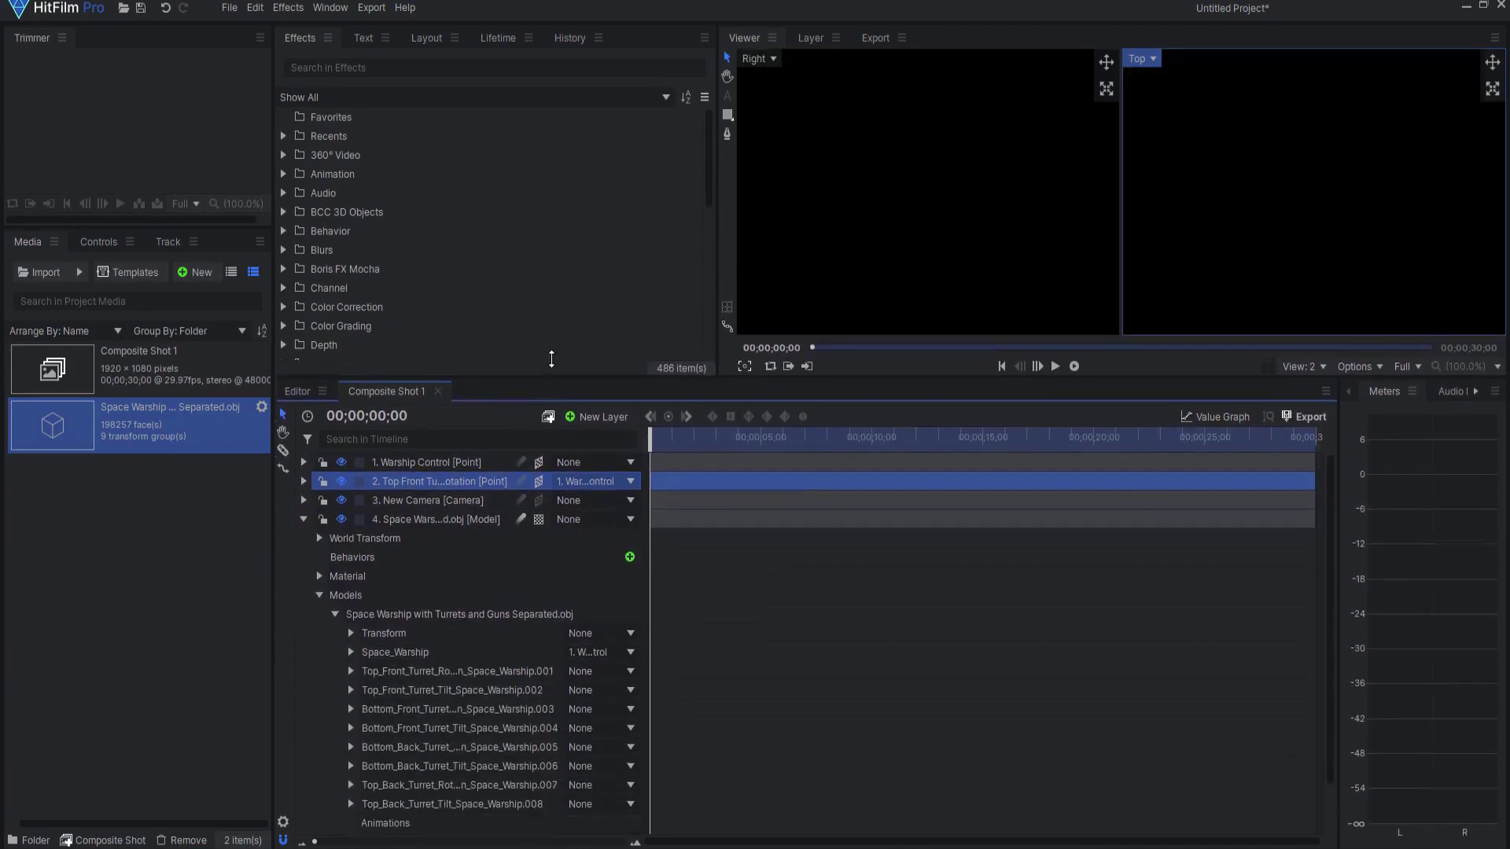
Step: Place the Top Front Turret Rotation point on the turret group's anchor point (X -0.1)
left_click(351, 596)
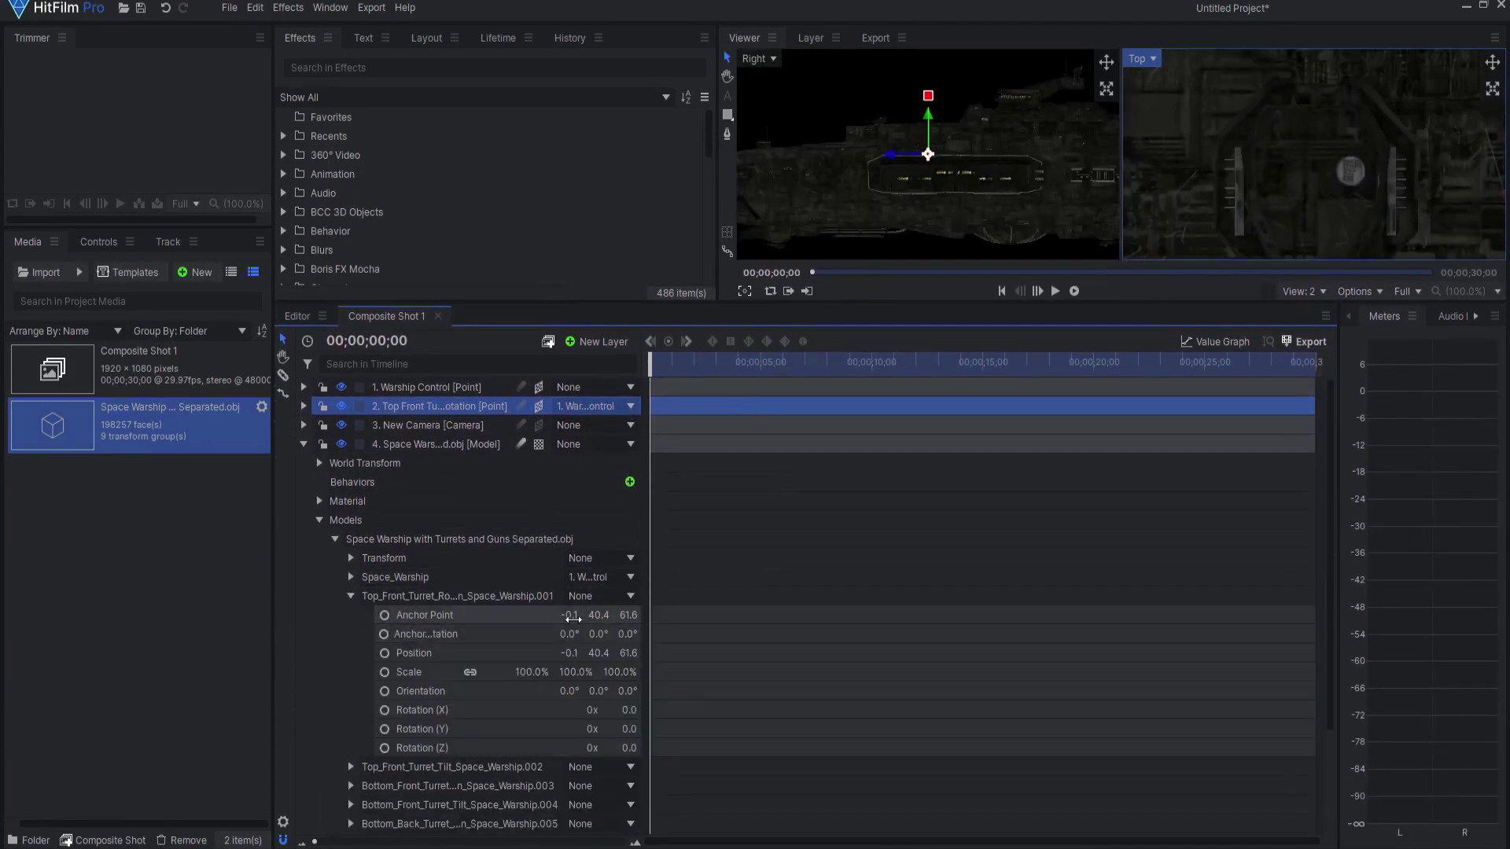
left_click(564, 615)
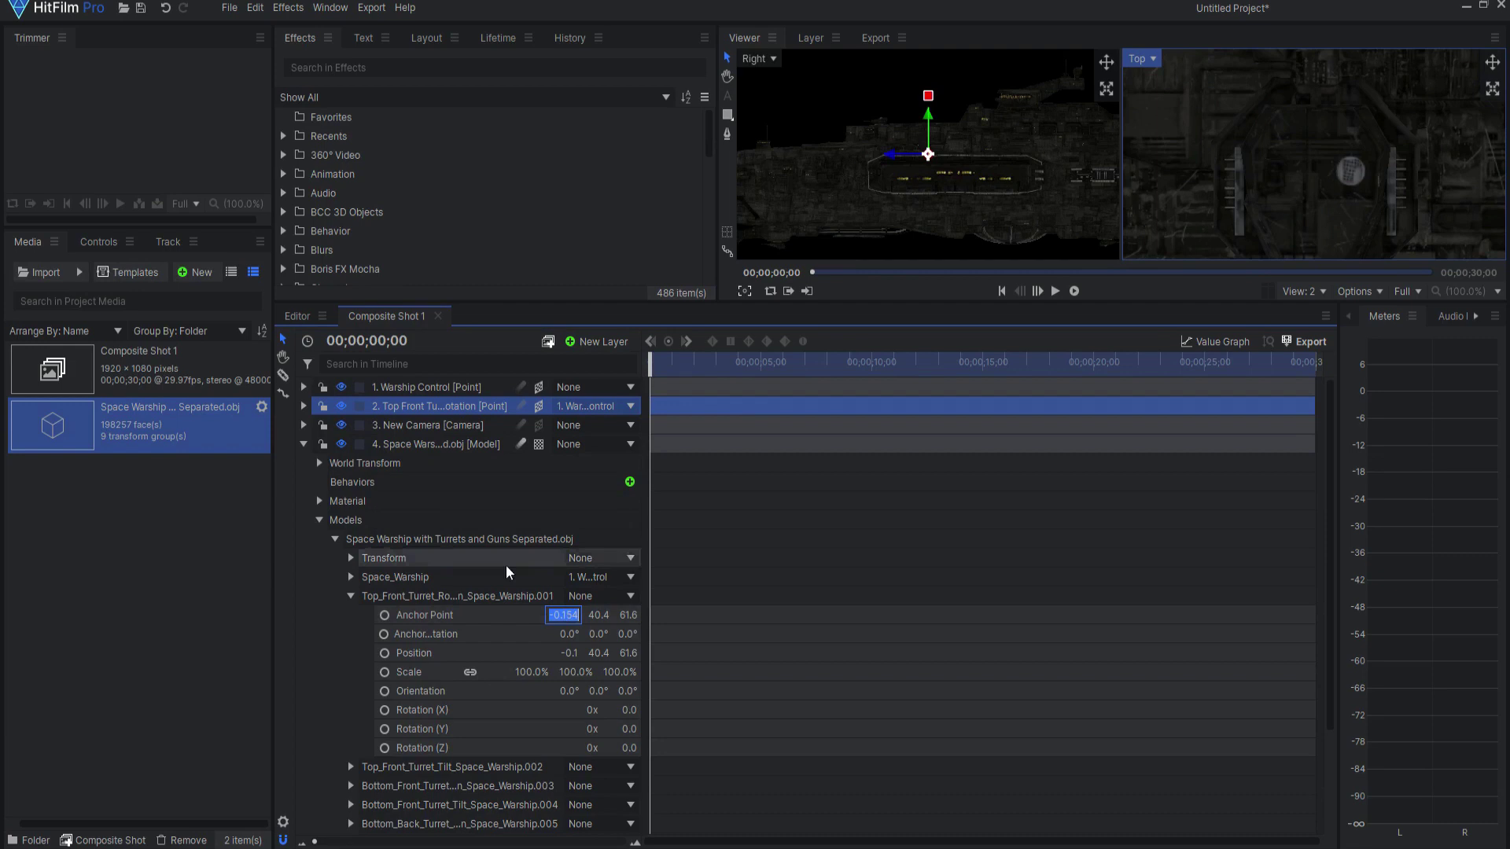
left_click(302, 406)
left_click(320, 424)
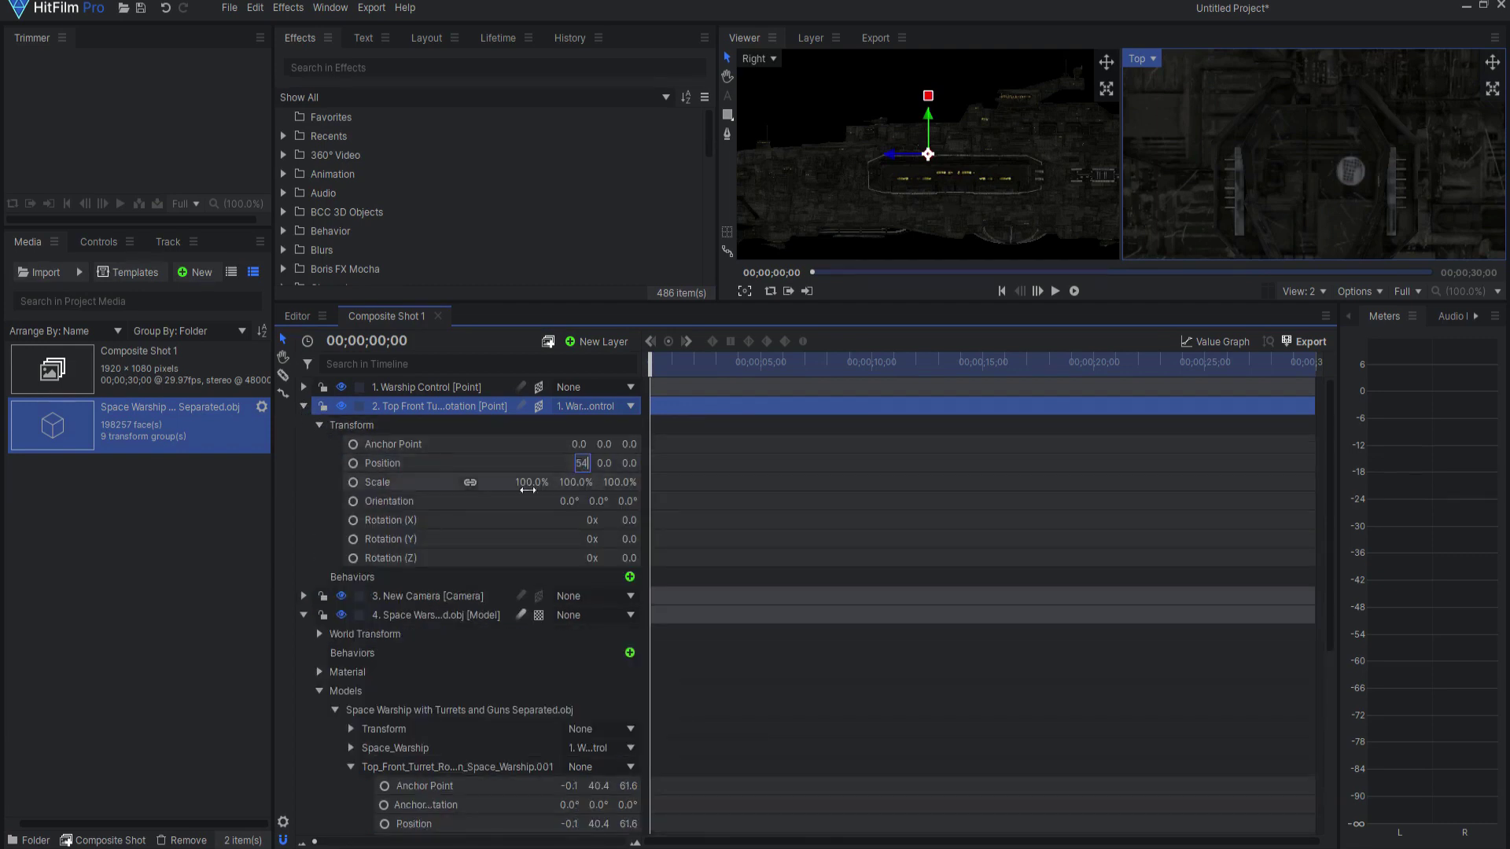
left_click_drag(578, 463, 576, 463)
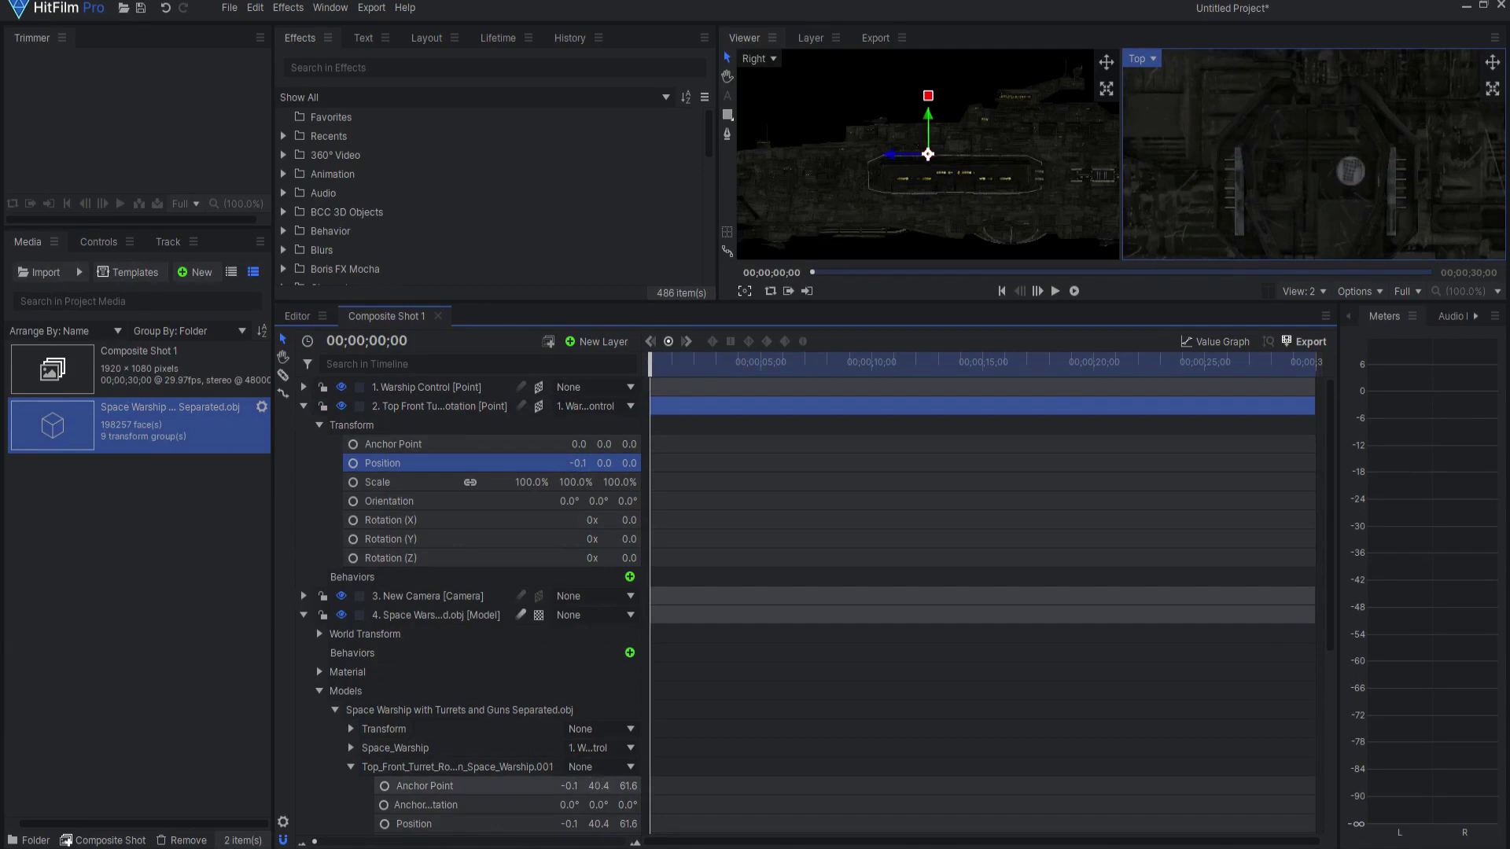
left_click_drag(586, 785, 585, 463)
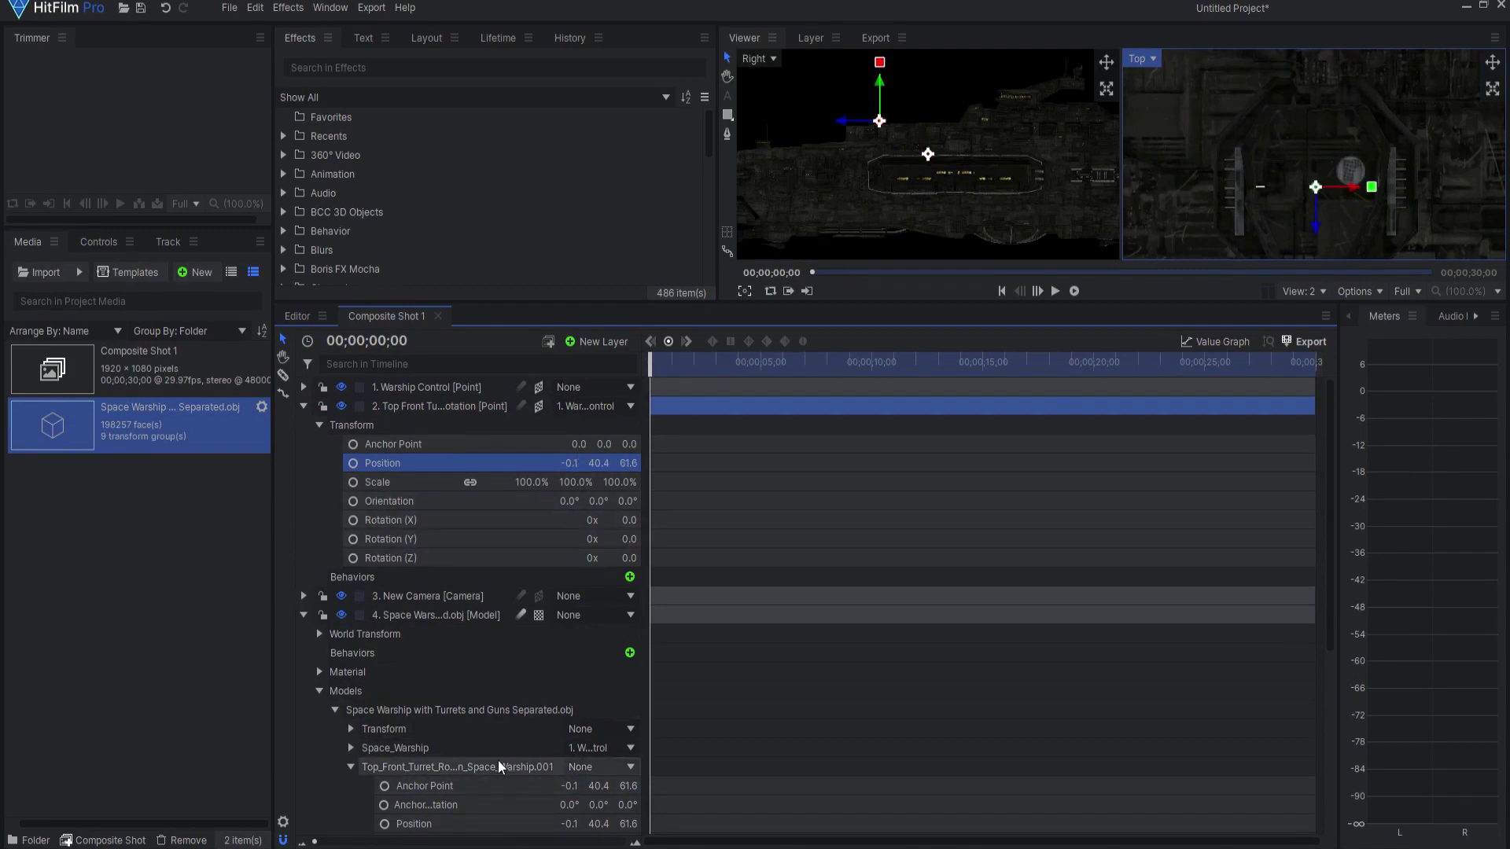
Step: Parent the top front turret group to Top Front Turret Rotation and test turning it
left_click(598, 768)
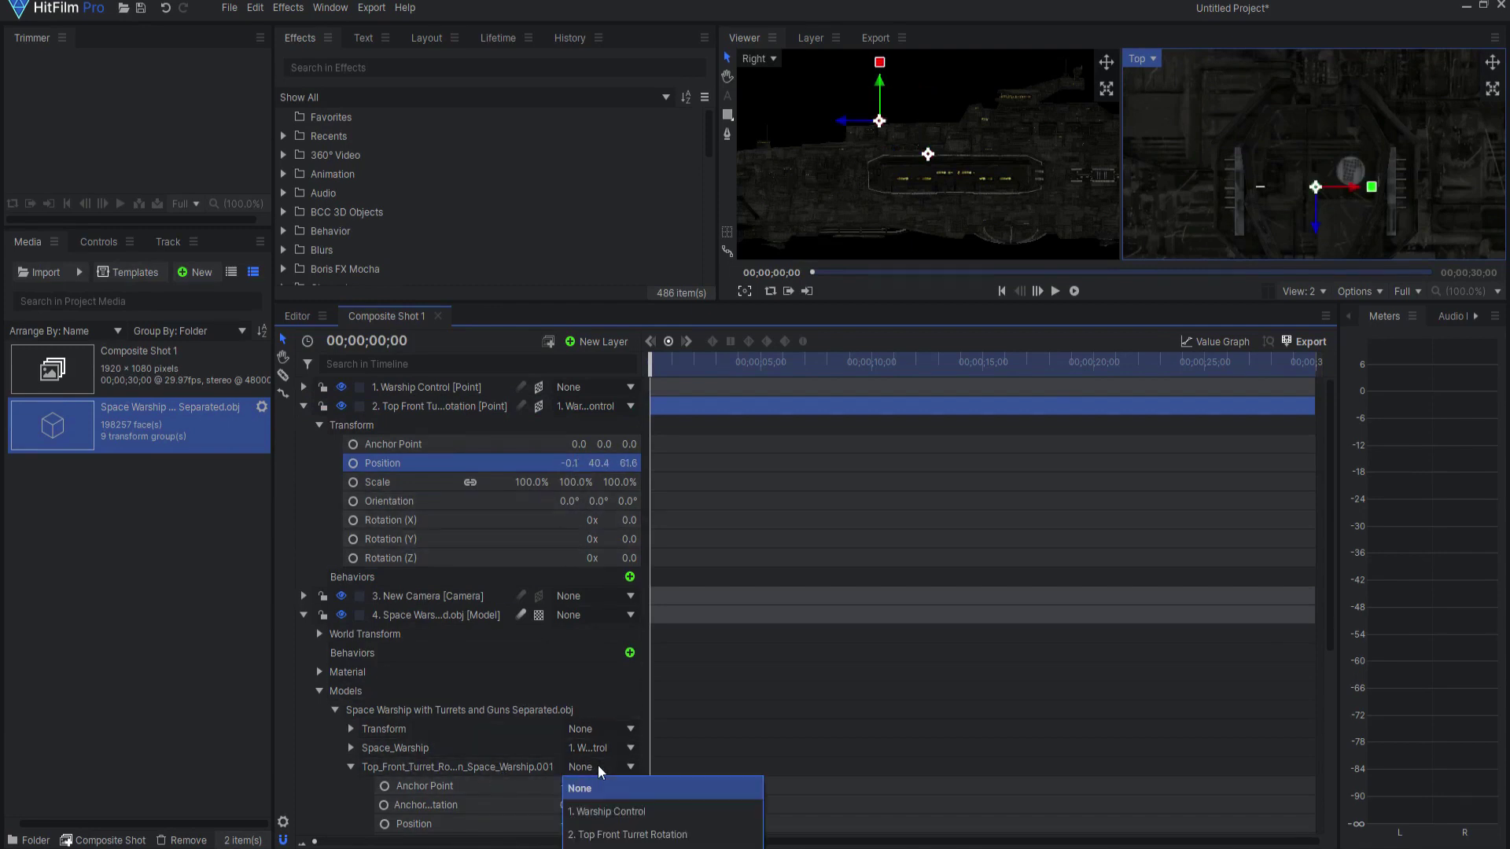
left_click(613, 834)
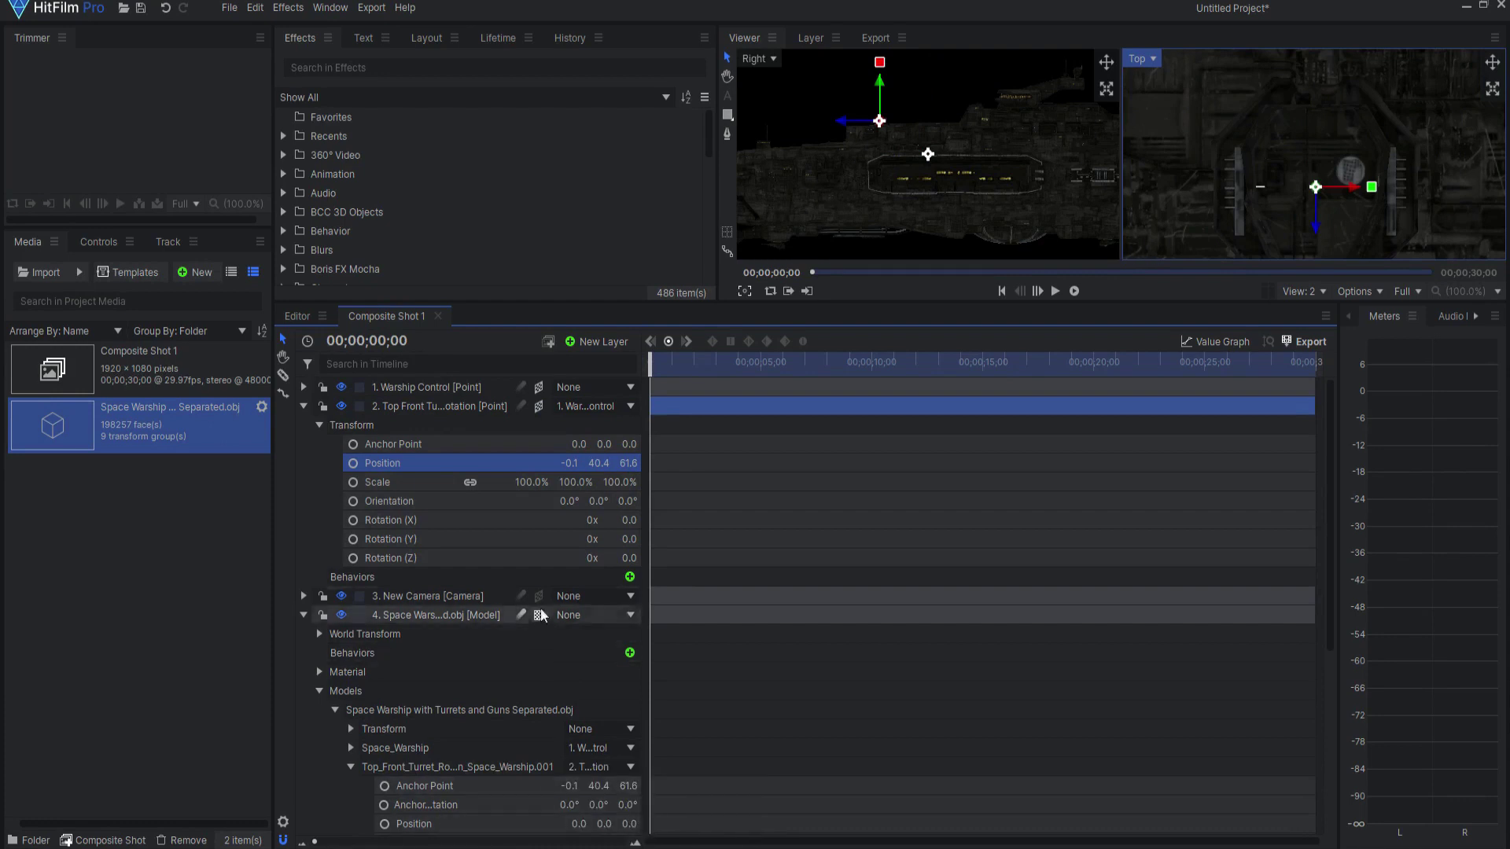
left_click_drag(631, 540, 661, 540)
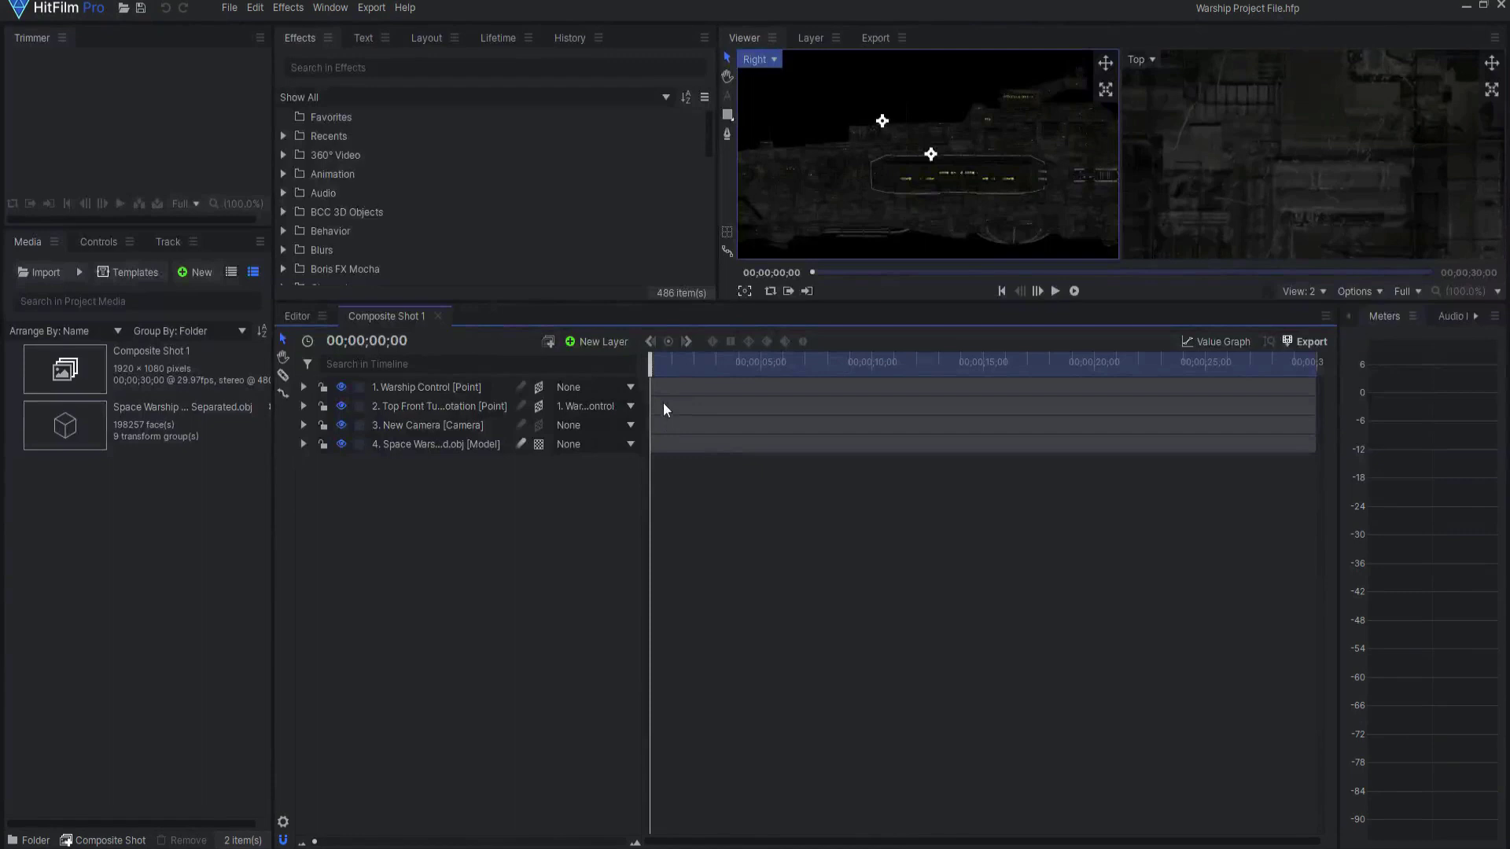
Step: Duplicate the Top Front Turret Rotation point layer and rename the copy 'Top Front Turret Tilt'
left_click_drag(649, 346, 834, 346)
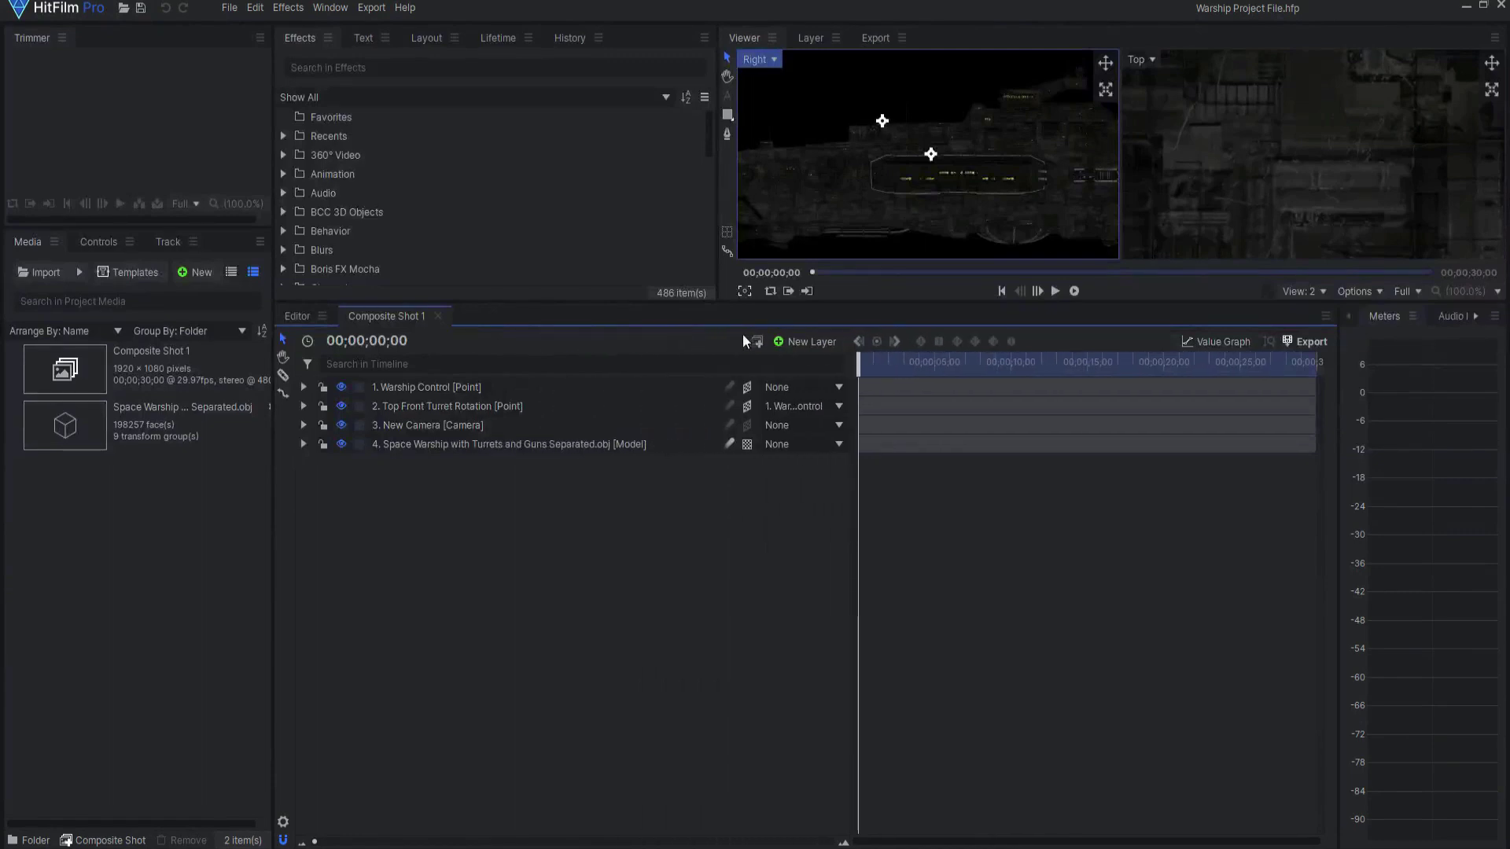
left_click_drag(615, 301, 588, 542)
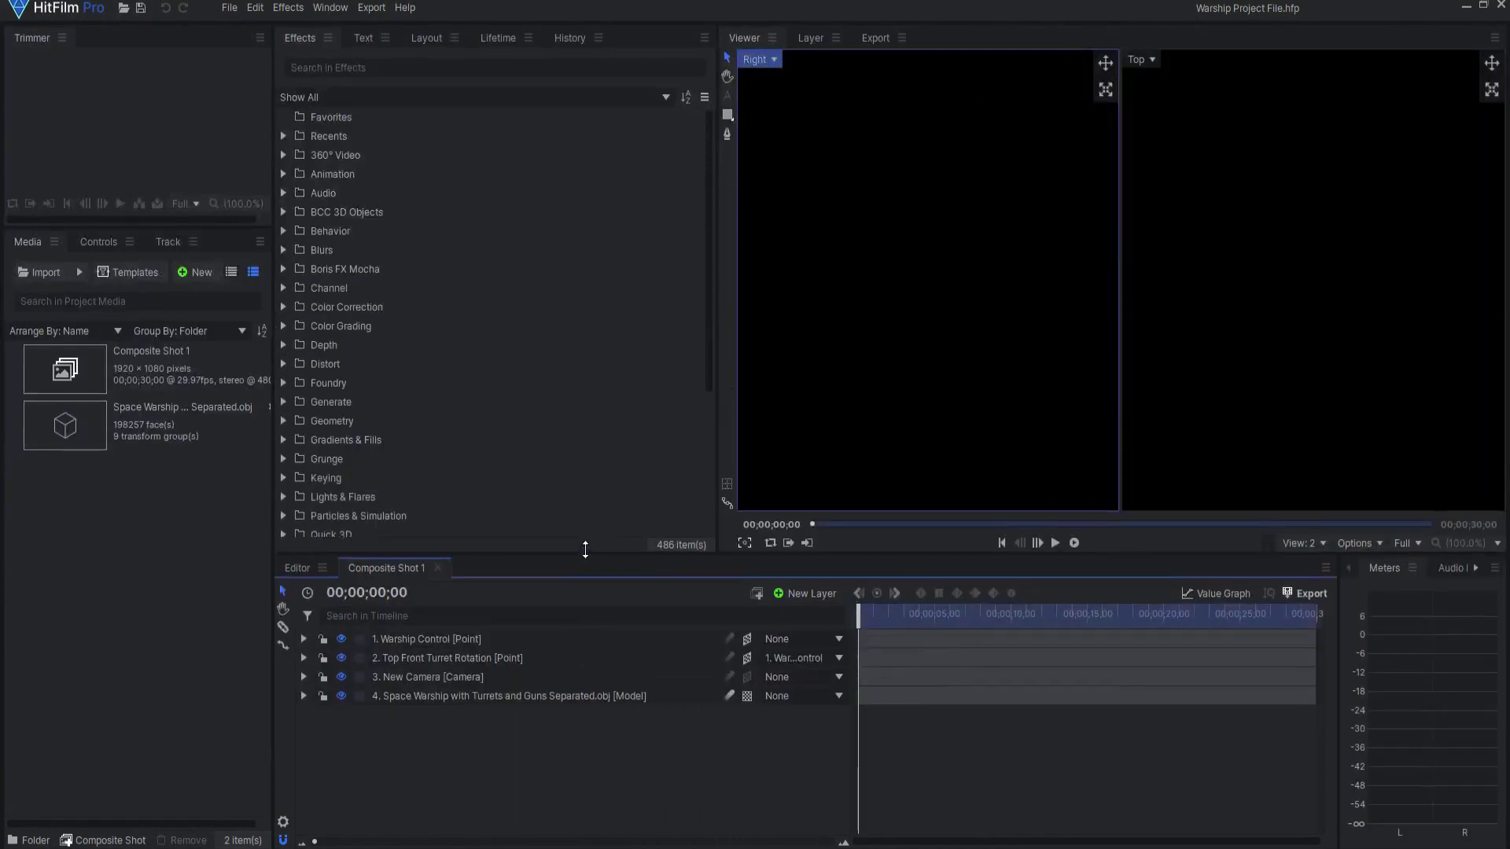
right_click(437, 658)
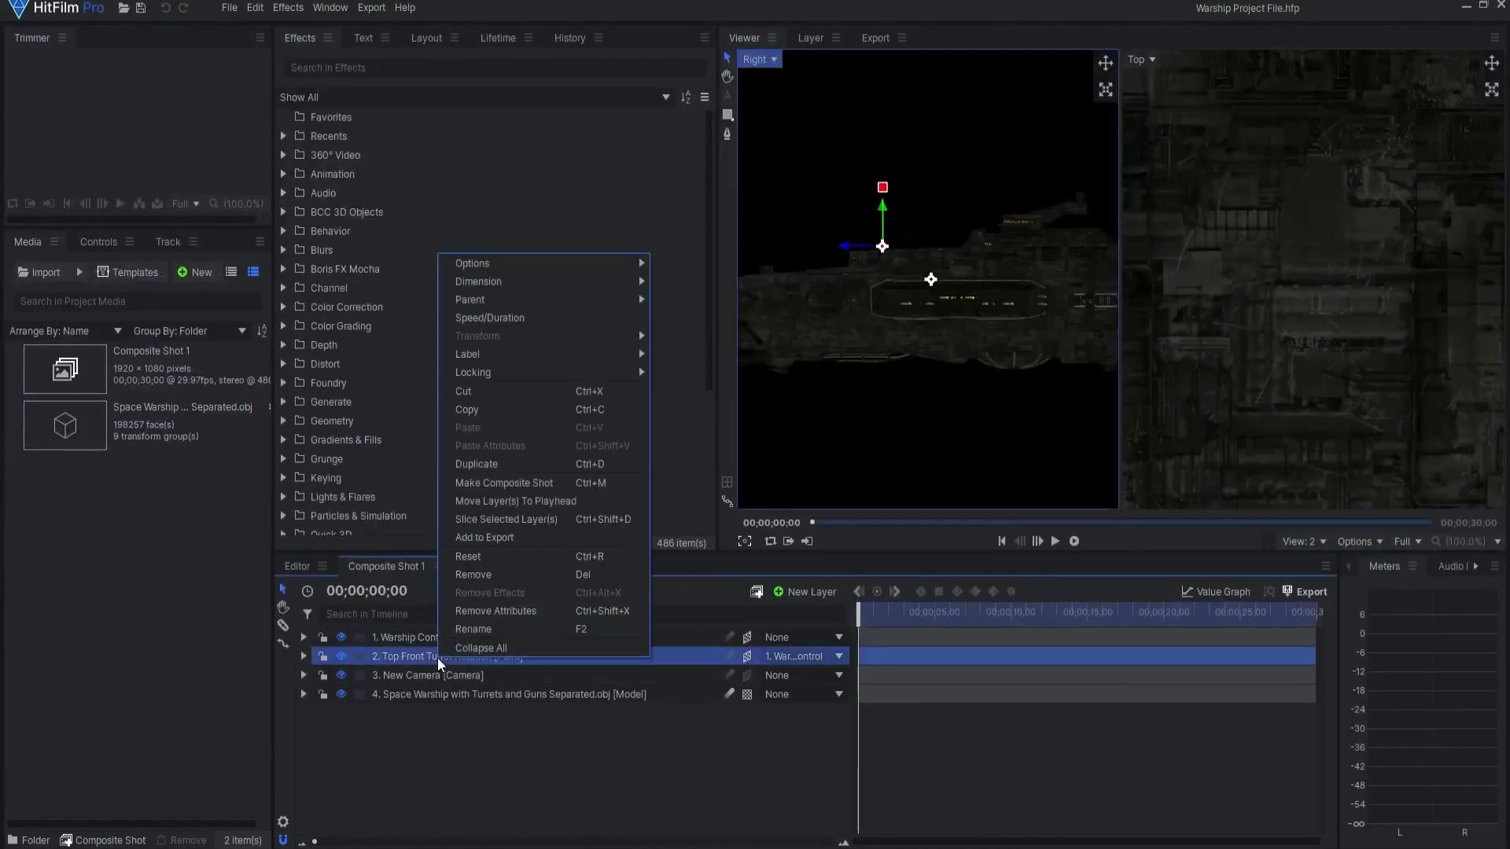
left_click(486, 465)
double_click(484, 655)
type("Top Front Turret T")
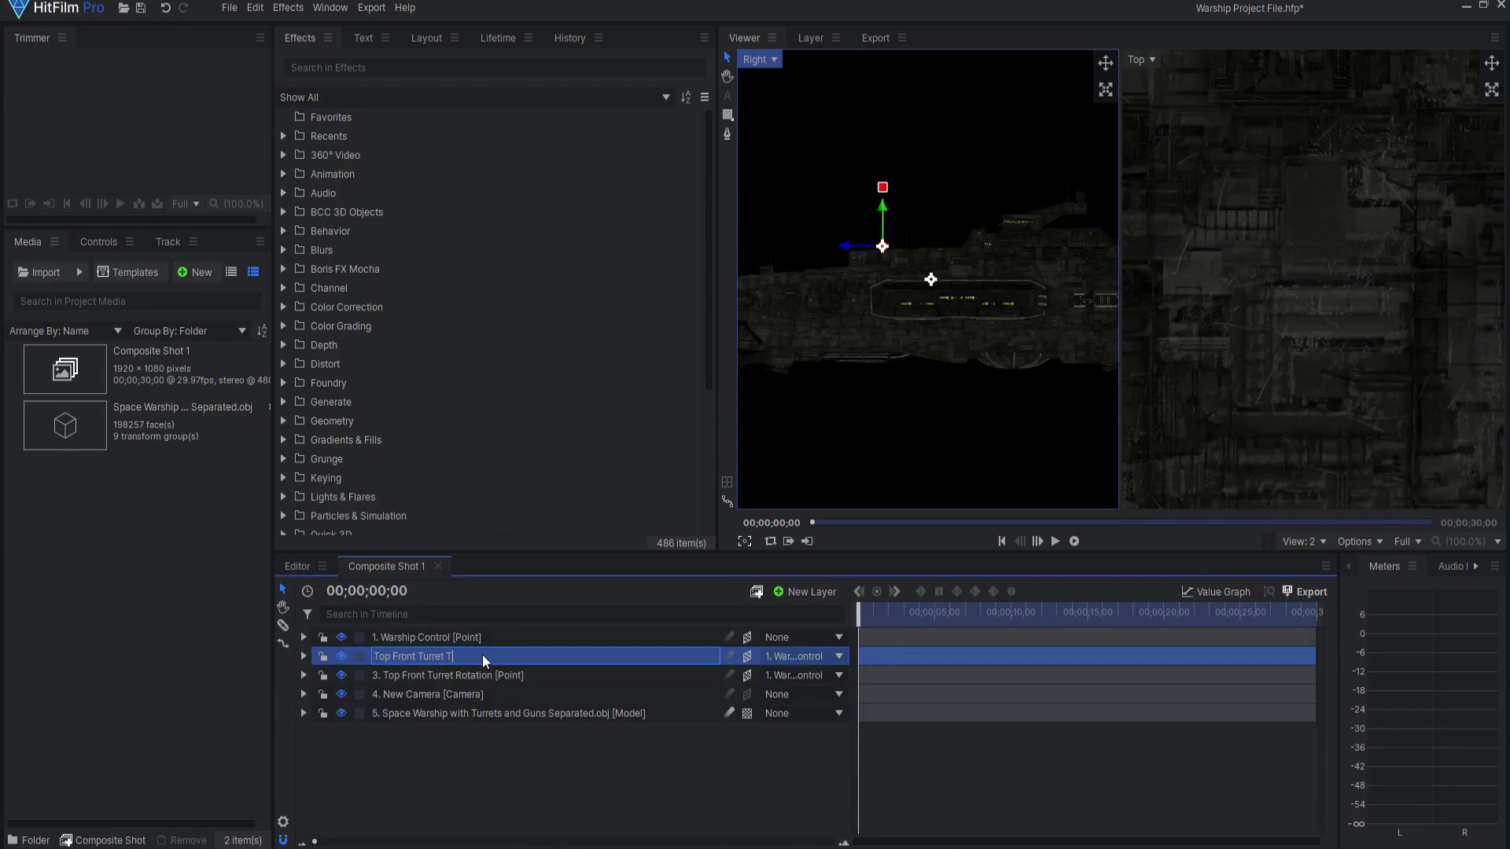
type("ilt")
key("Return")
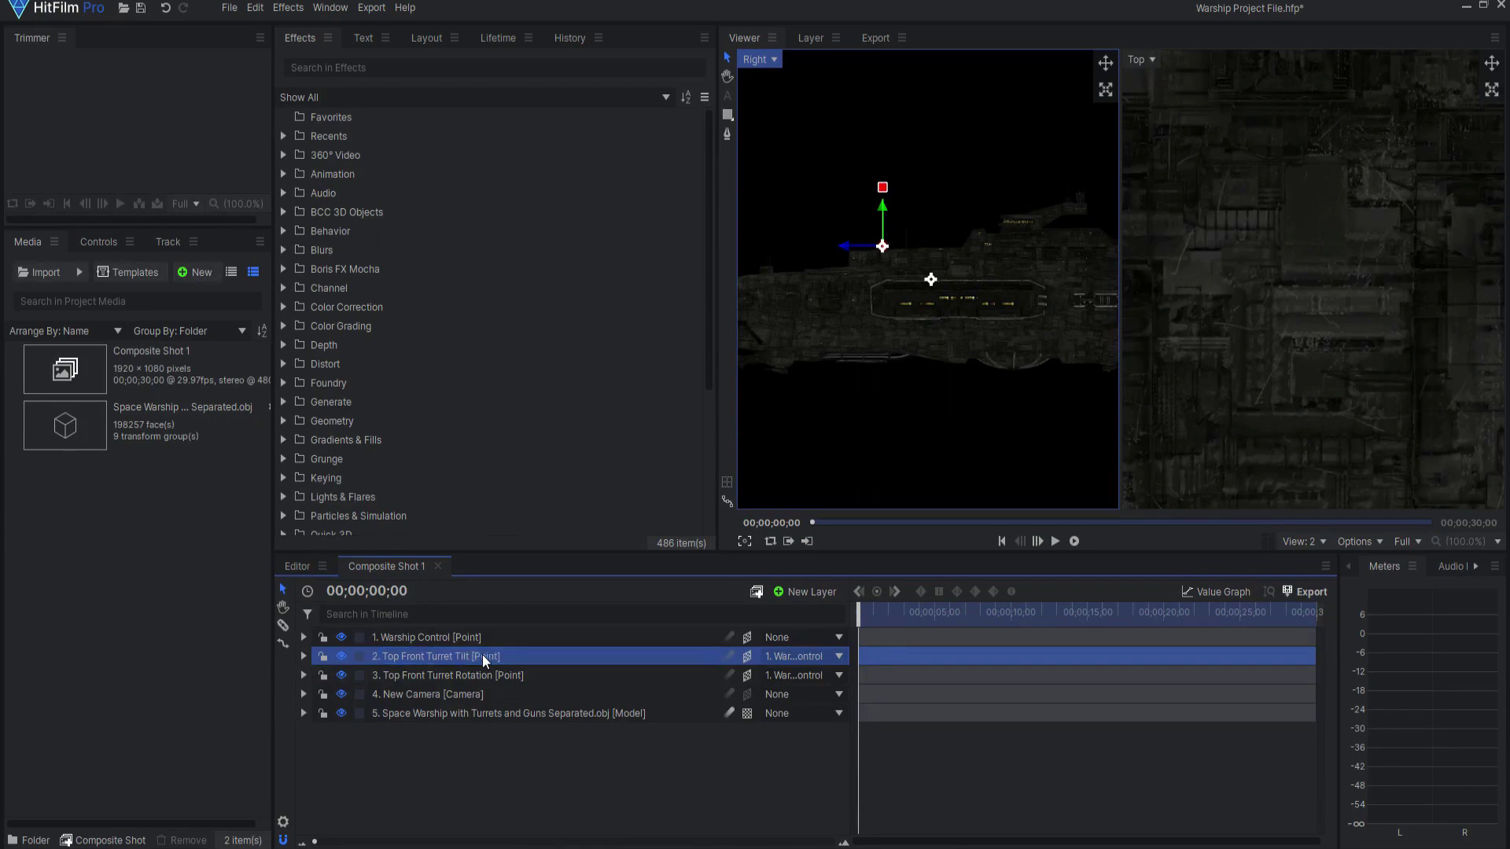
left_click(300, 713)
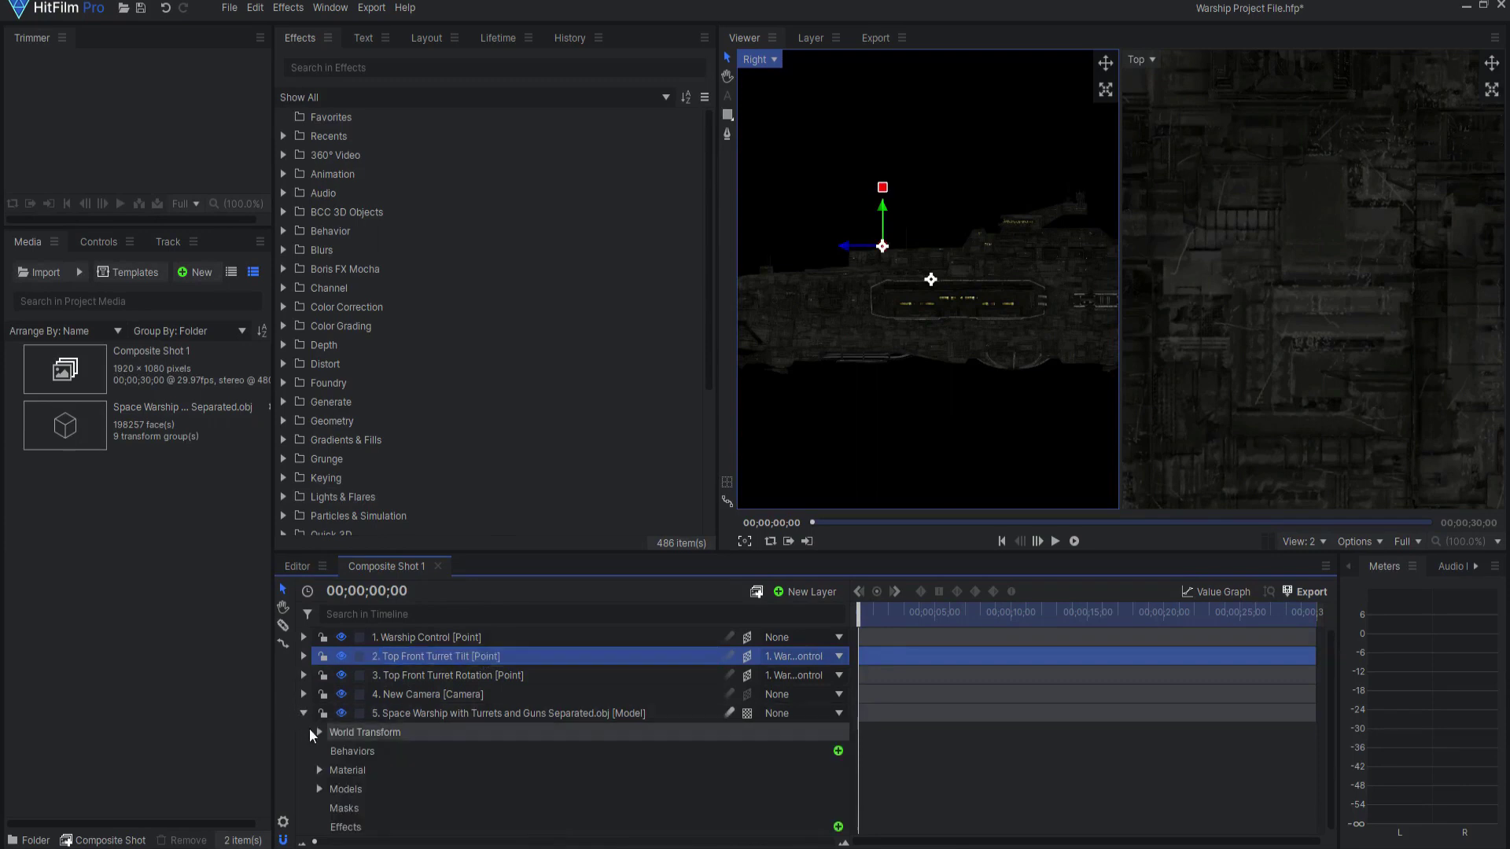
Step: Set the model's Top_Front_Turret_Rotation group scale to 0 to hide the turret base
left_click(319, 788)
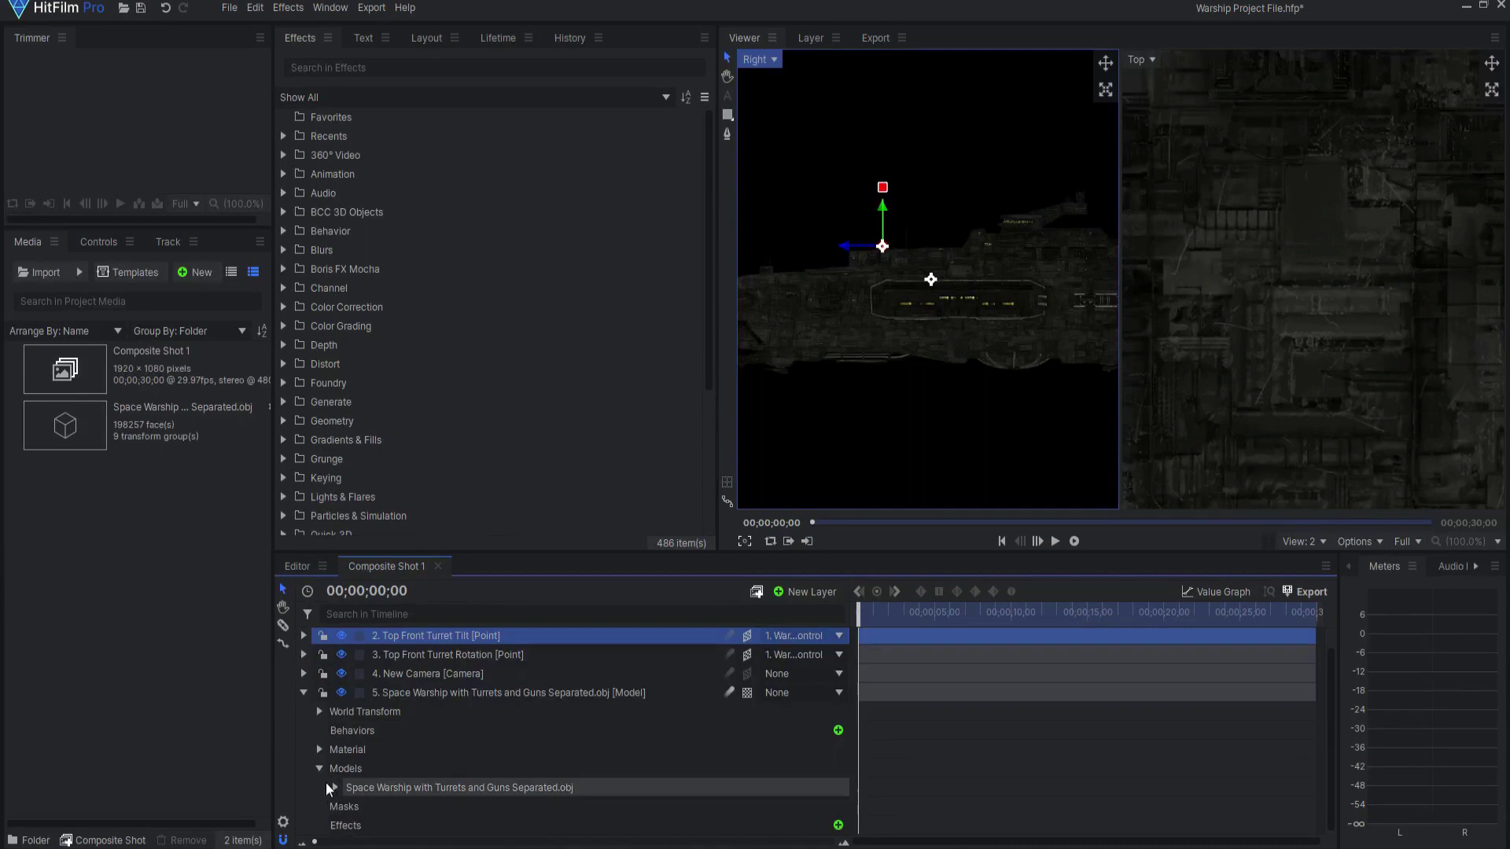
left_click(333, 787)
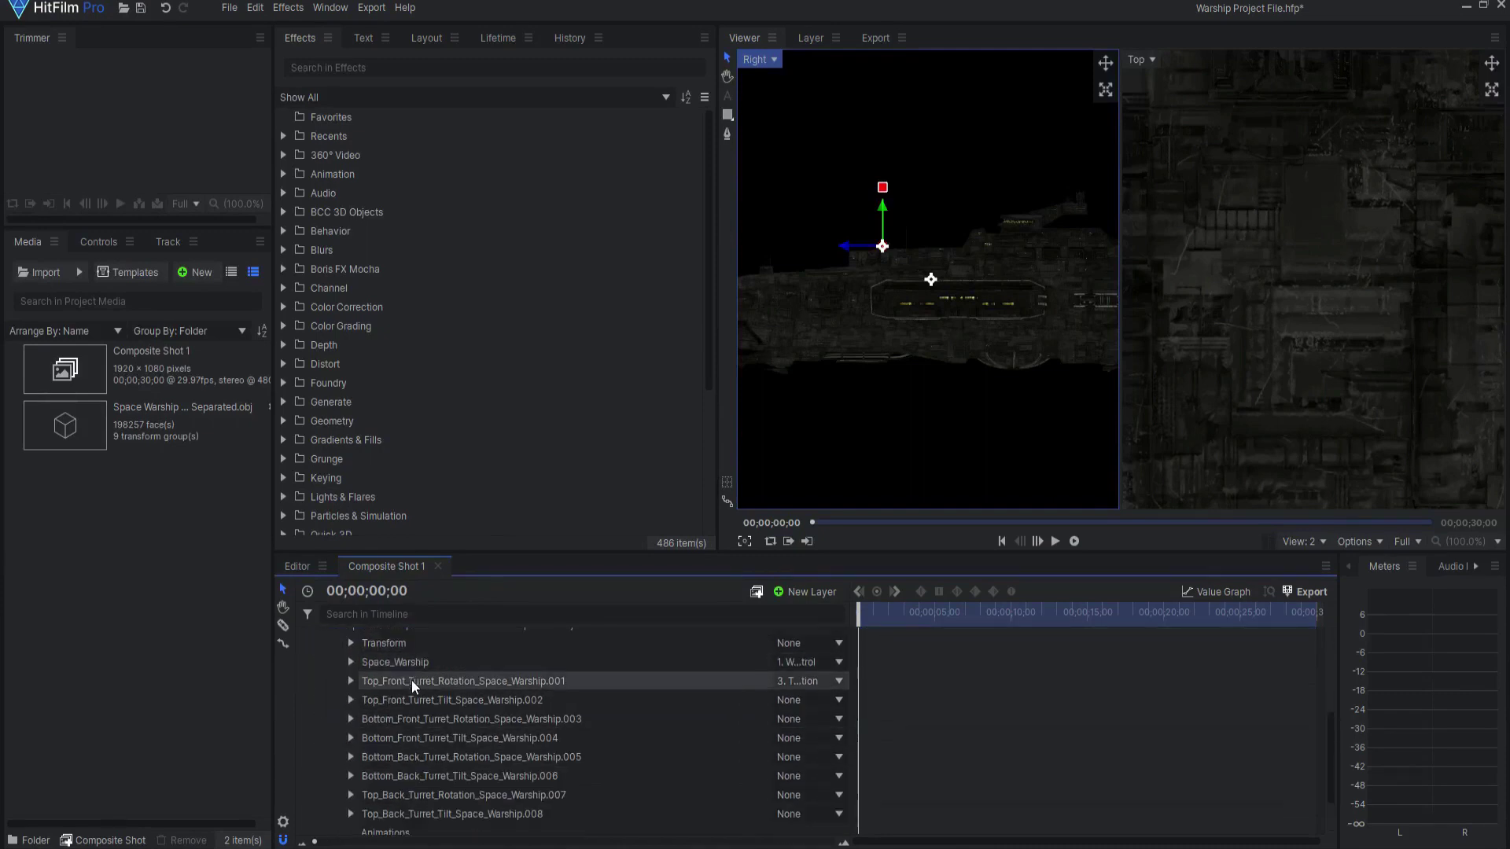
left_click(412, 681)
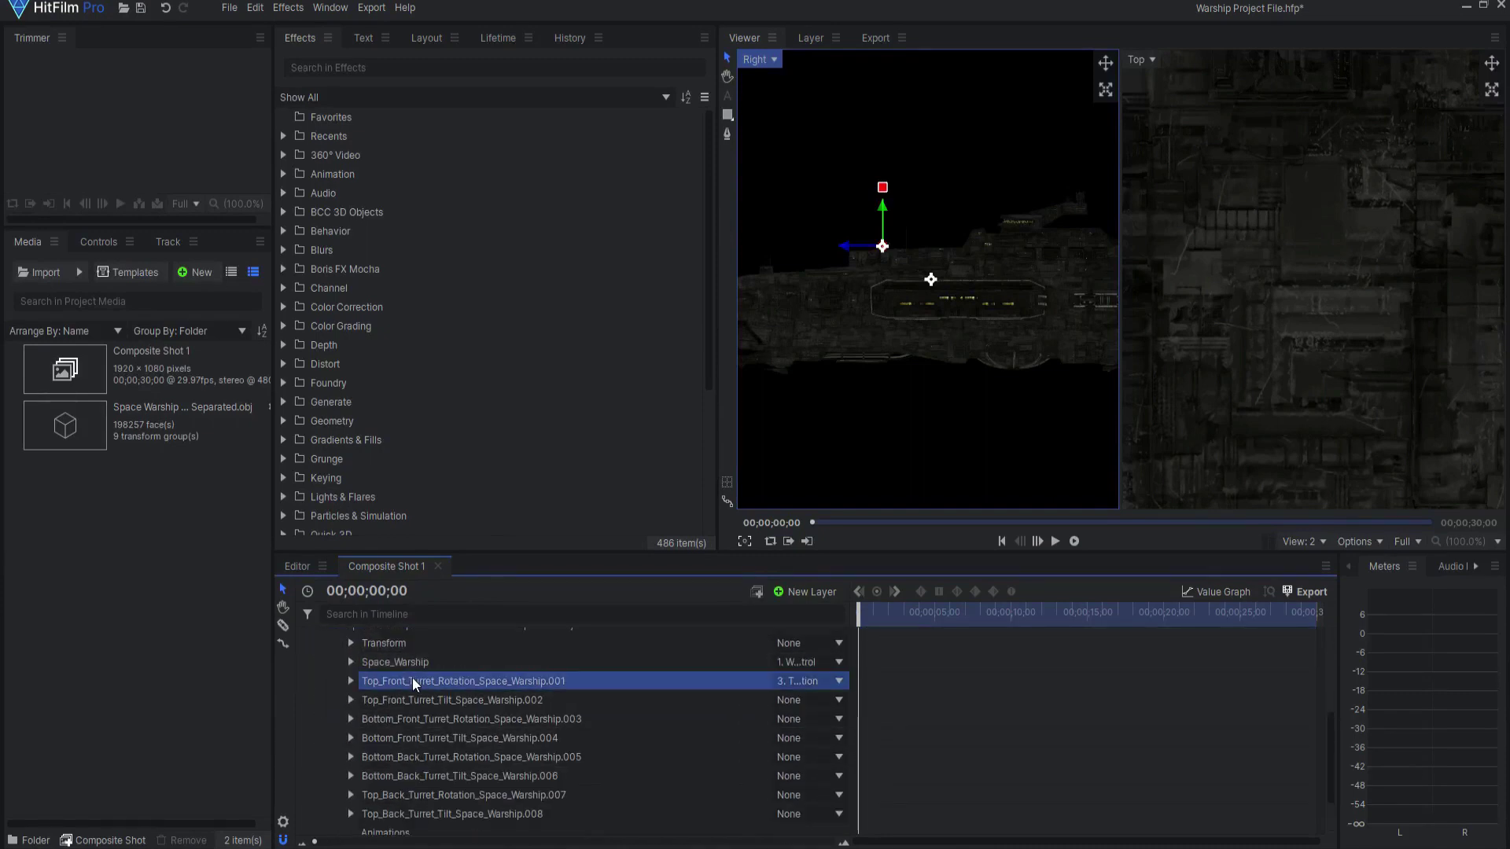
left_click(350, 681)
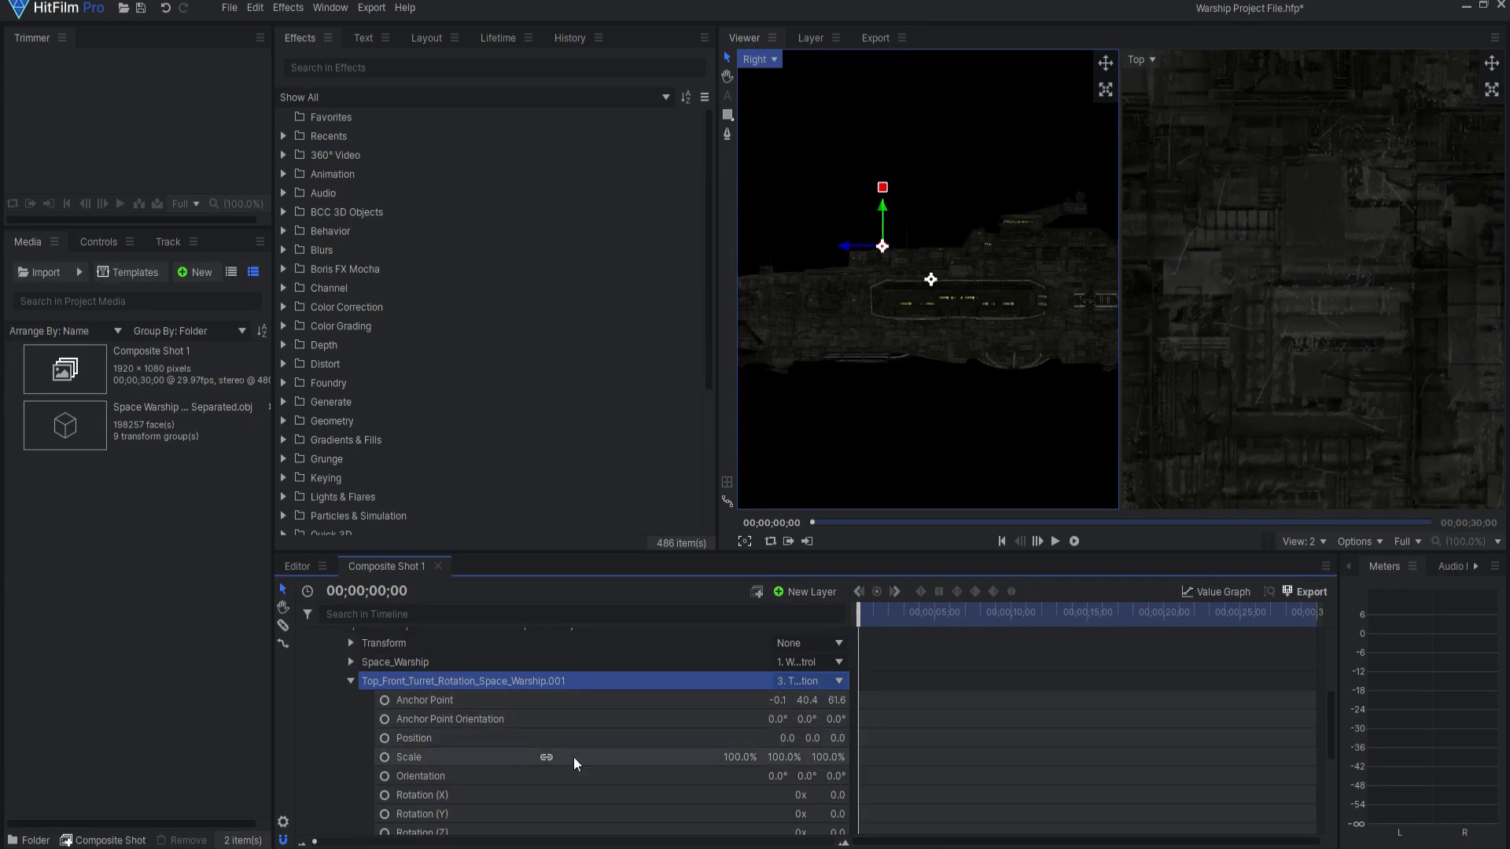
type("0")
key("Return")
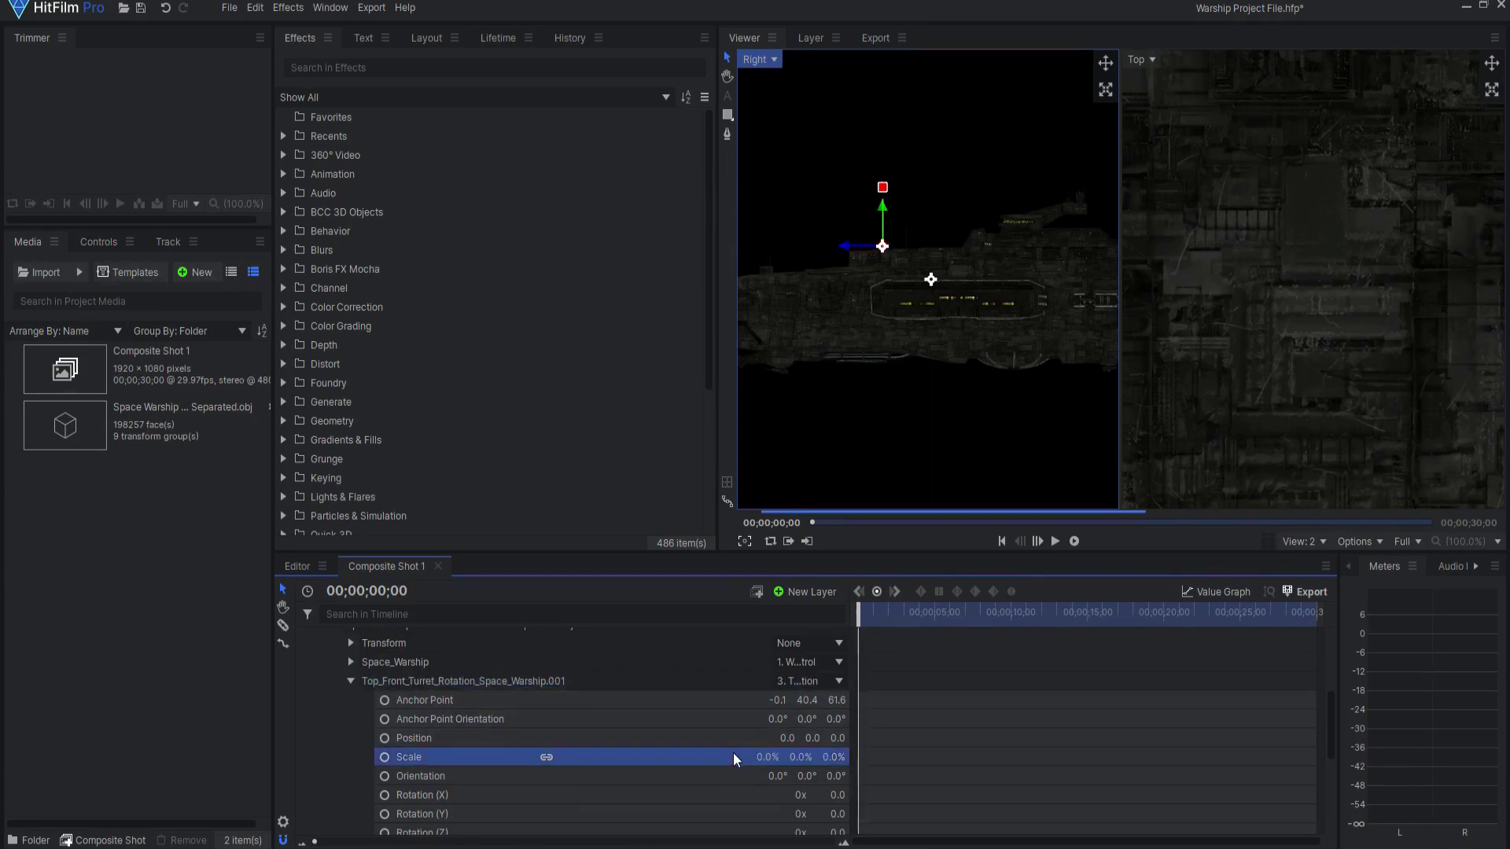
Step: In a single zoomed-in viewer, move the Top Front Turret Tilt point onto the gun's pivot
left_click(1301, 543)
left_click(1306, 561)
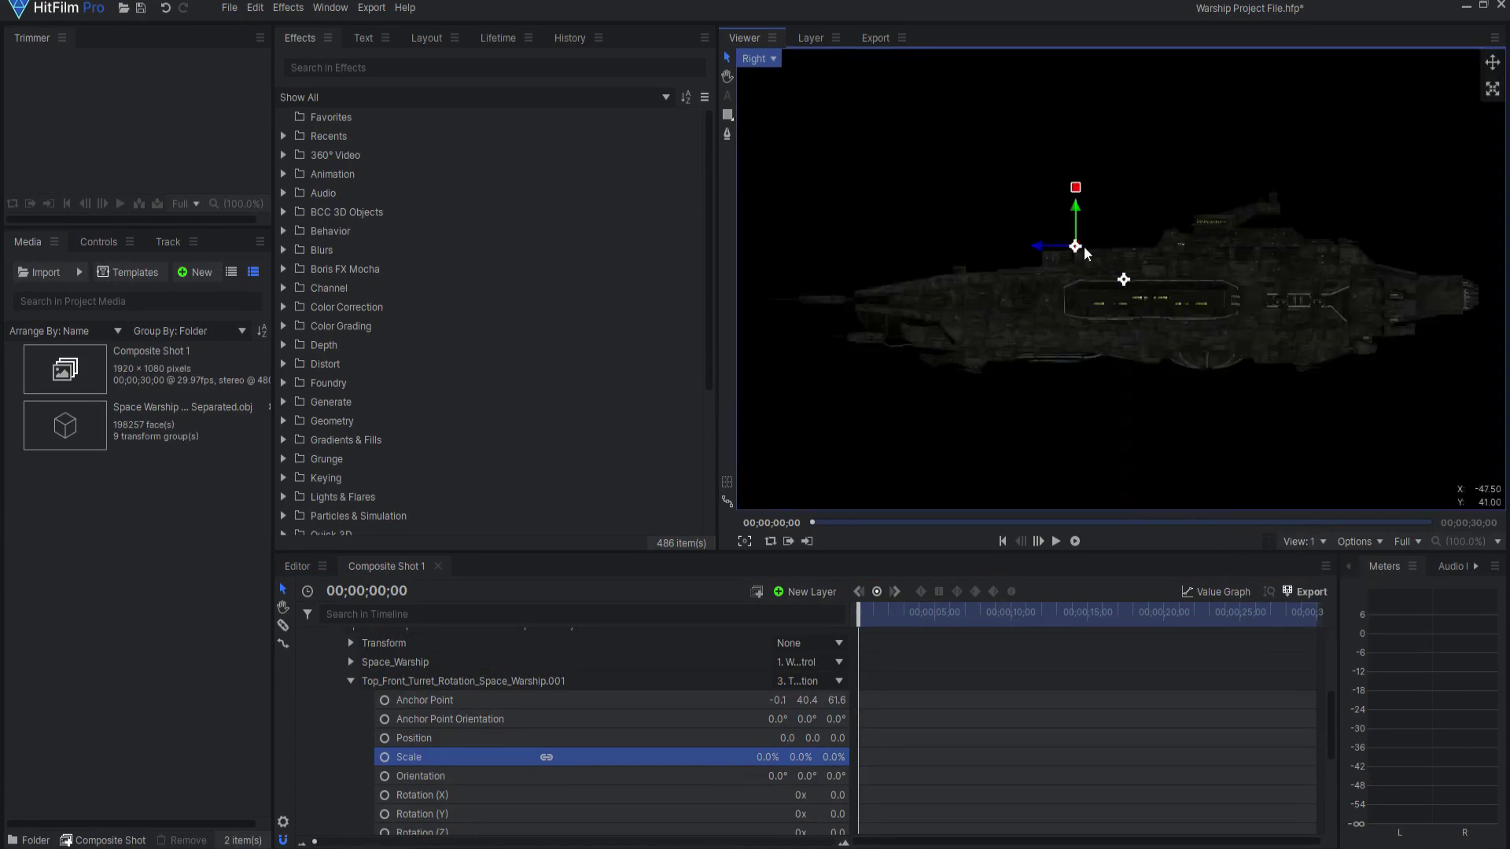
scroll(1084, 252, "up", 5)
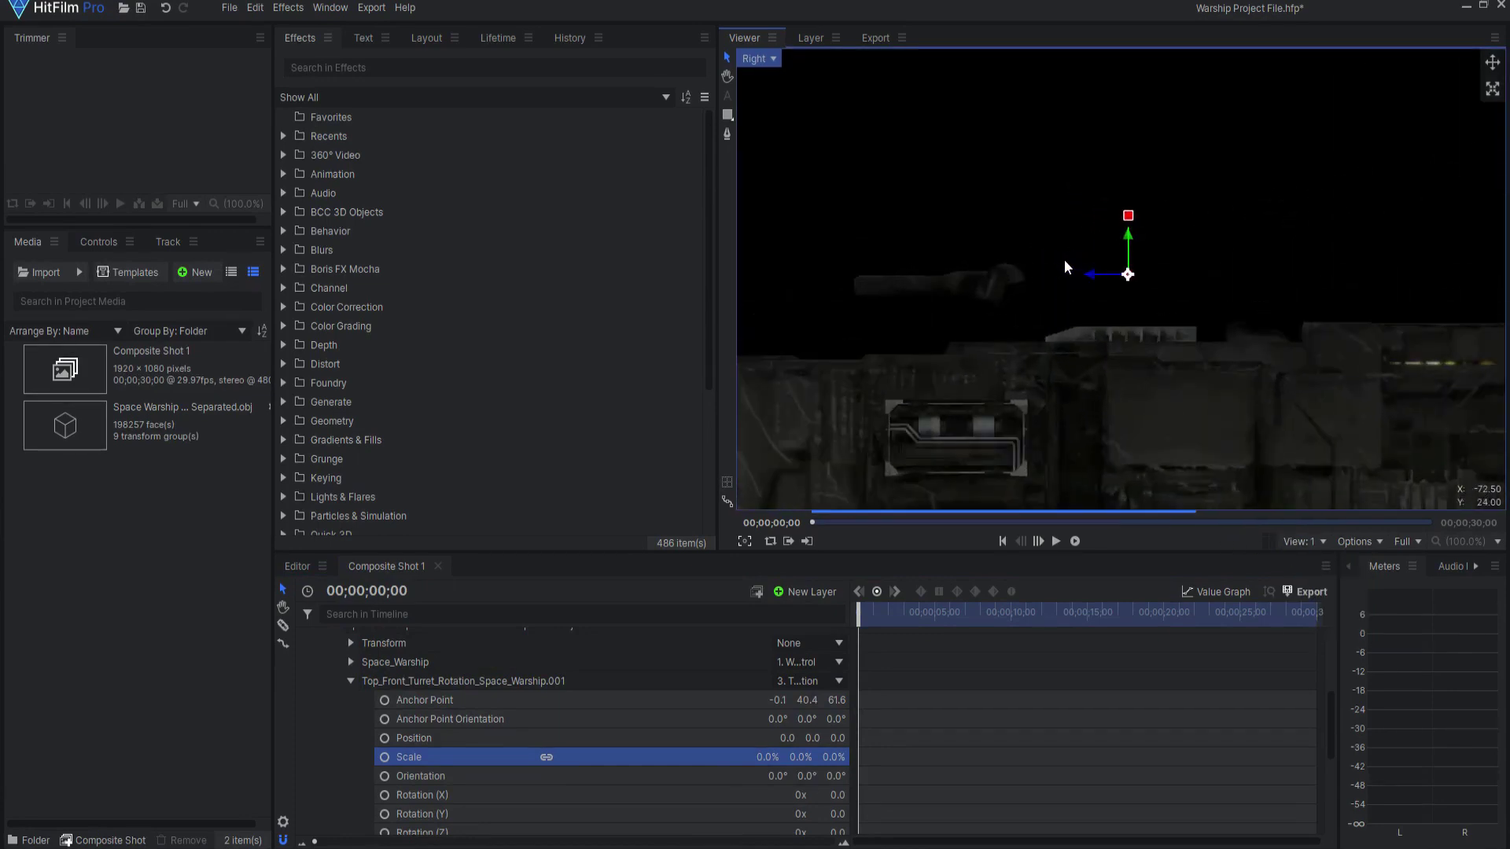
scroll(1066, 268, "up", 1)
scroll(954, 320, "up", 1)
scroll(398, 698, "up", 3)
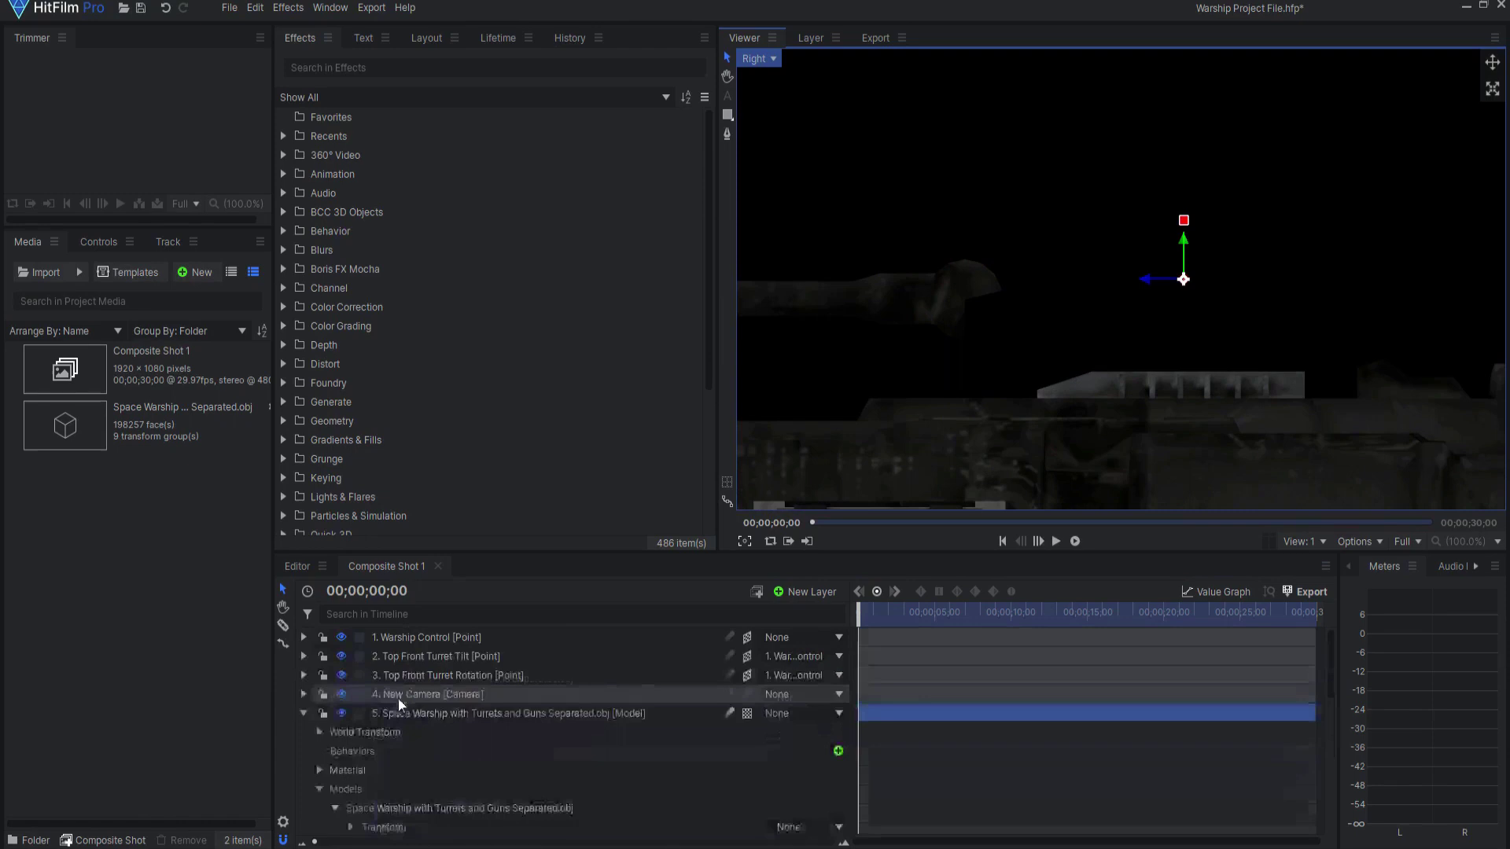
left_click(399, 655)
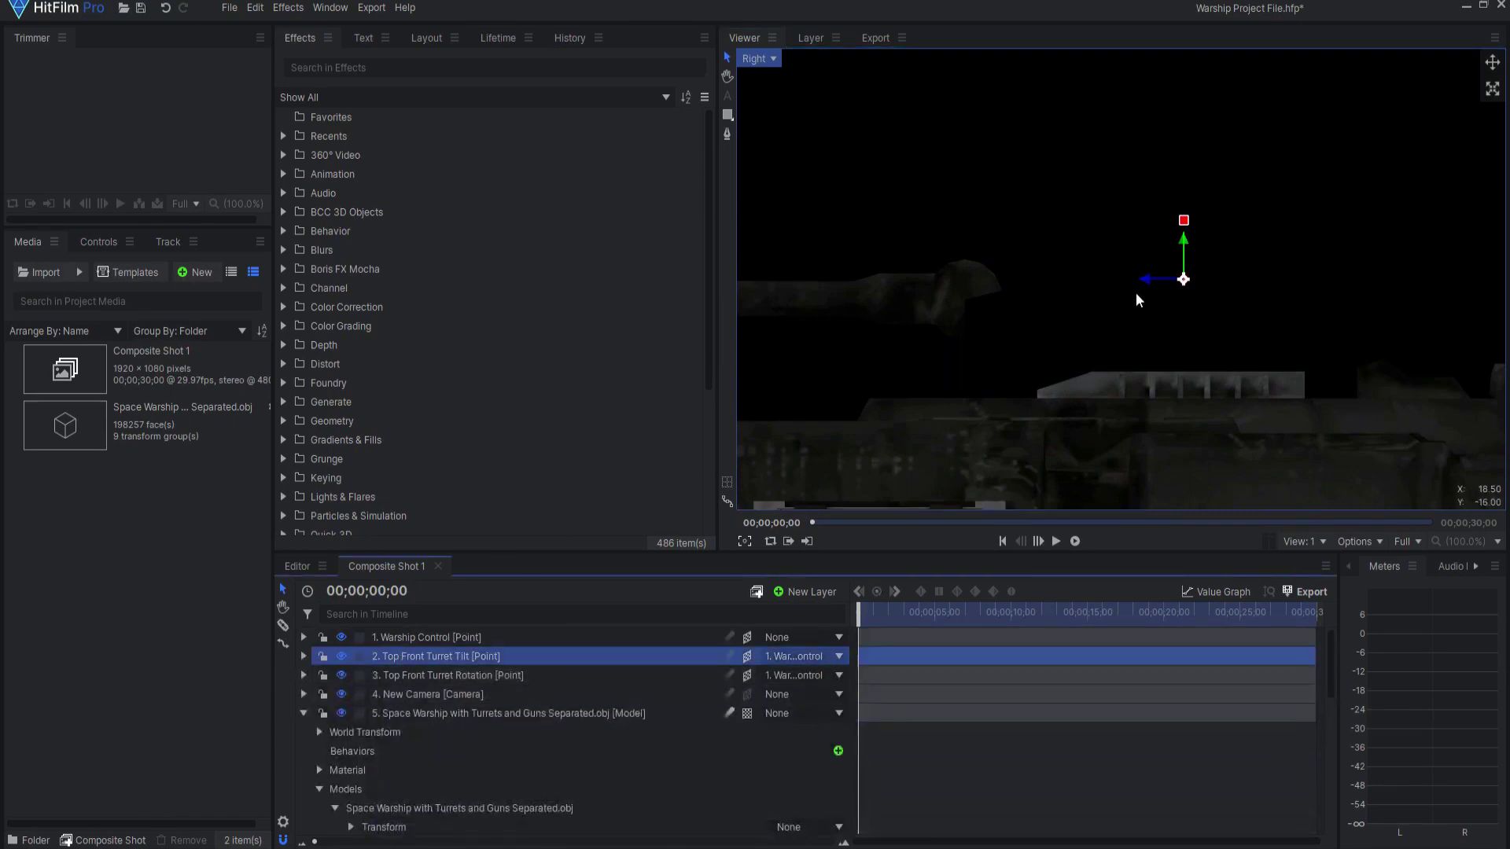
left_click_drag(1140, 278, 924, 297)
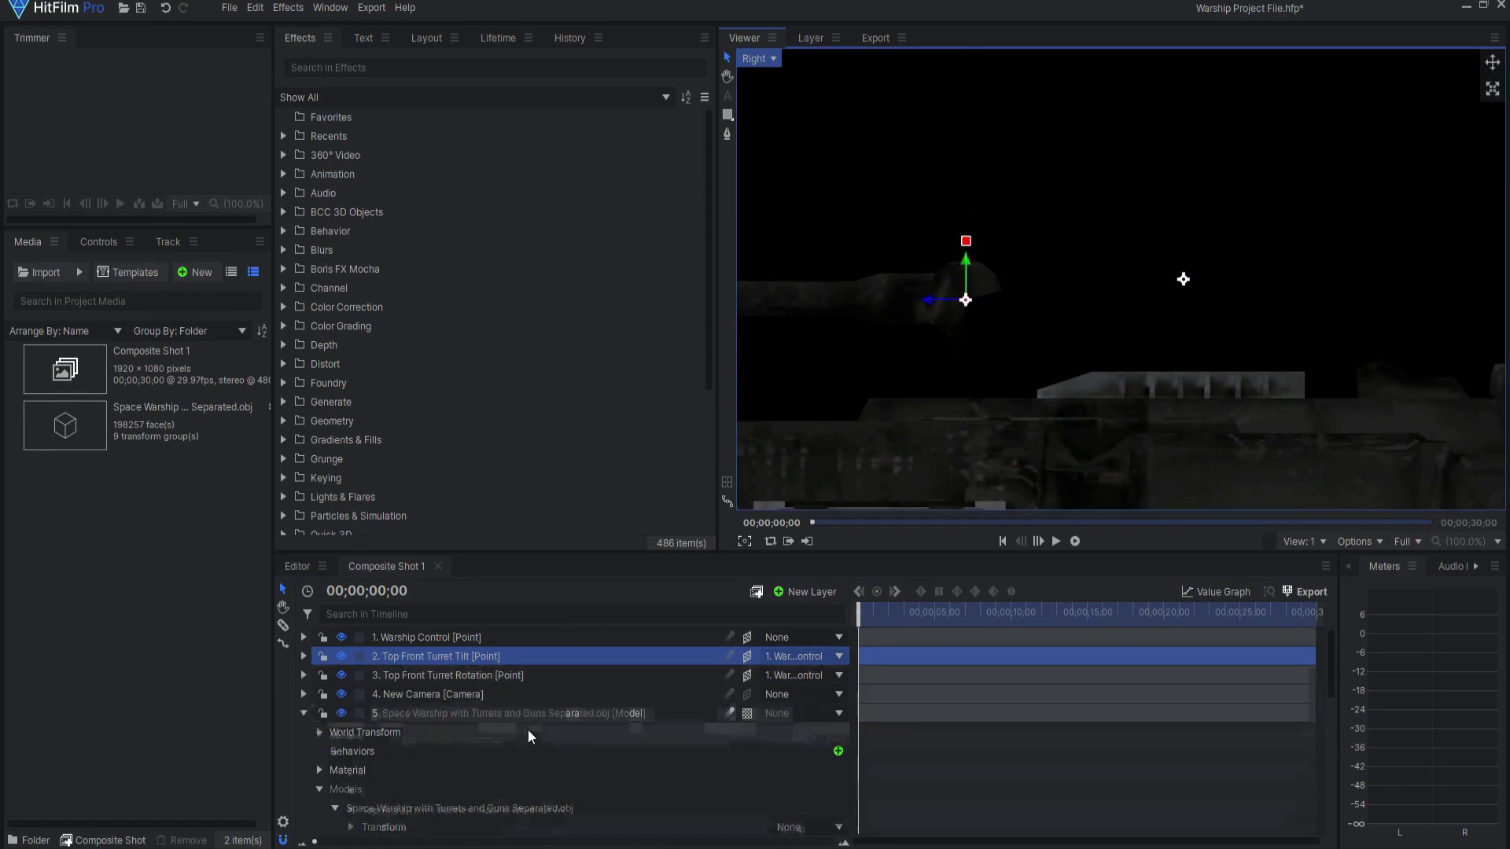
Step: Parent the gun group to Top Front Turret Tilt, and Tilt to Top Front Turret Rotation
scroll(519, 729, "down", 5)
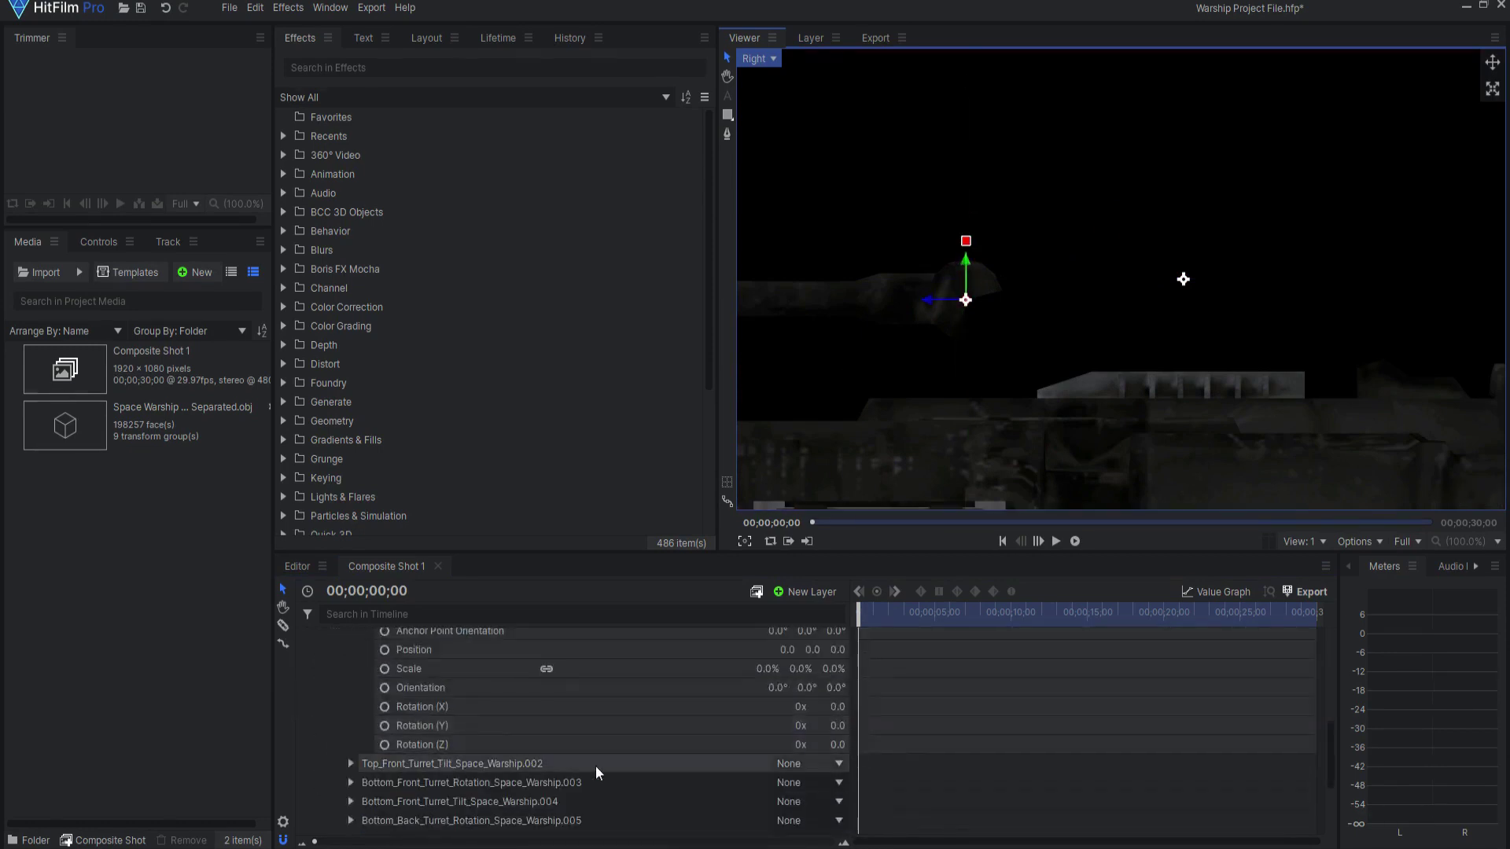
left_click(819, 763)
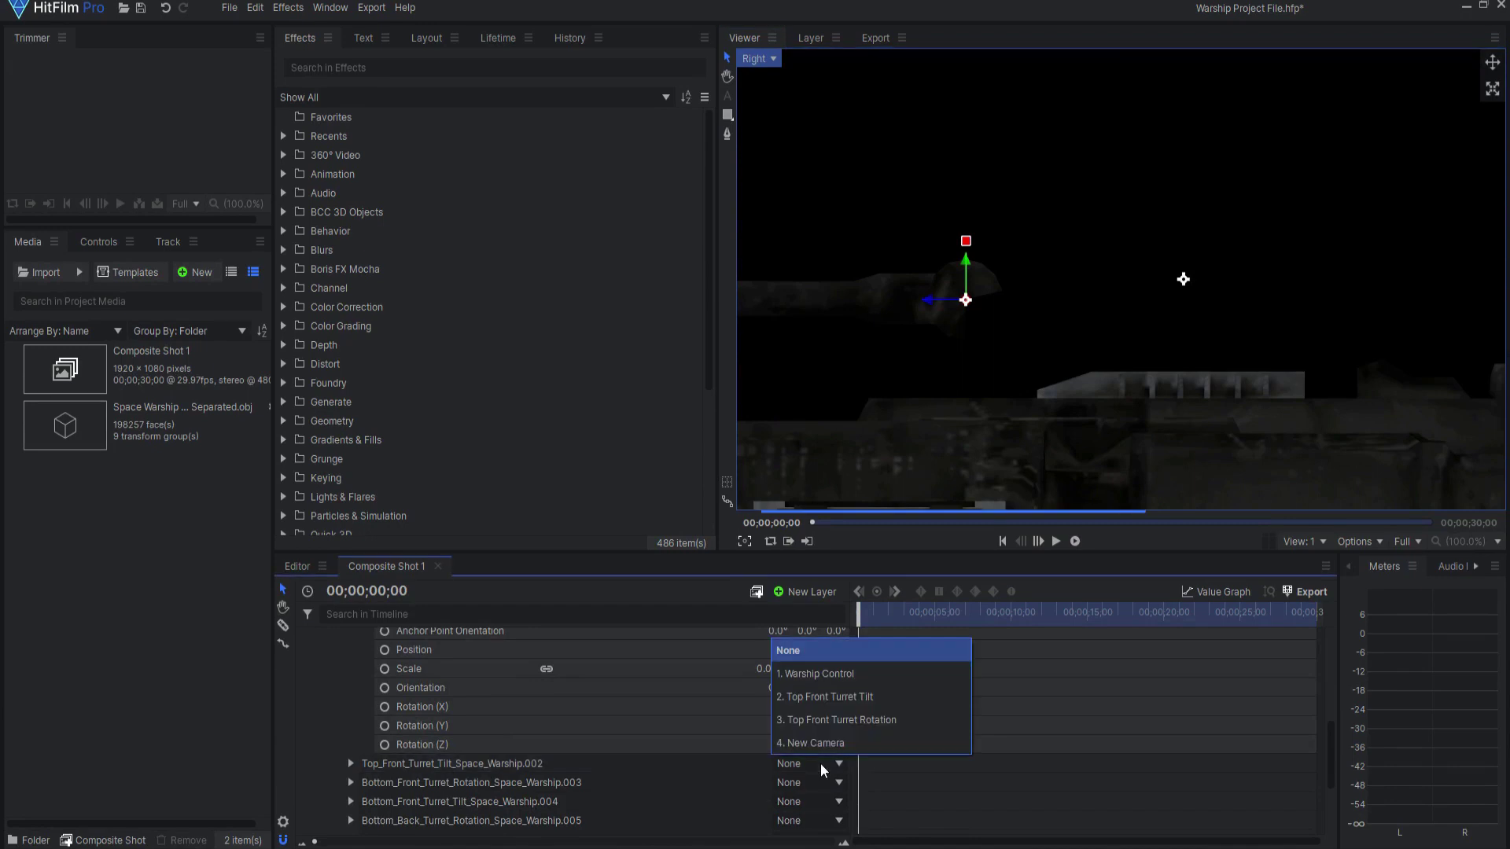
left_click(813, 697)
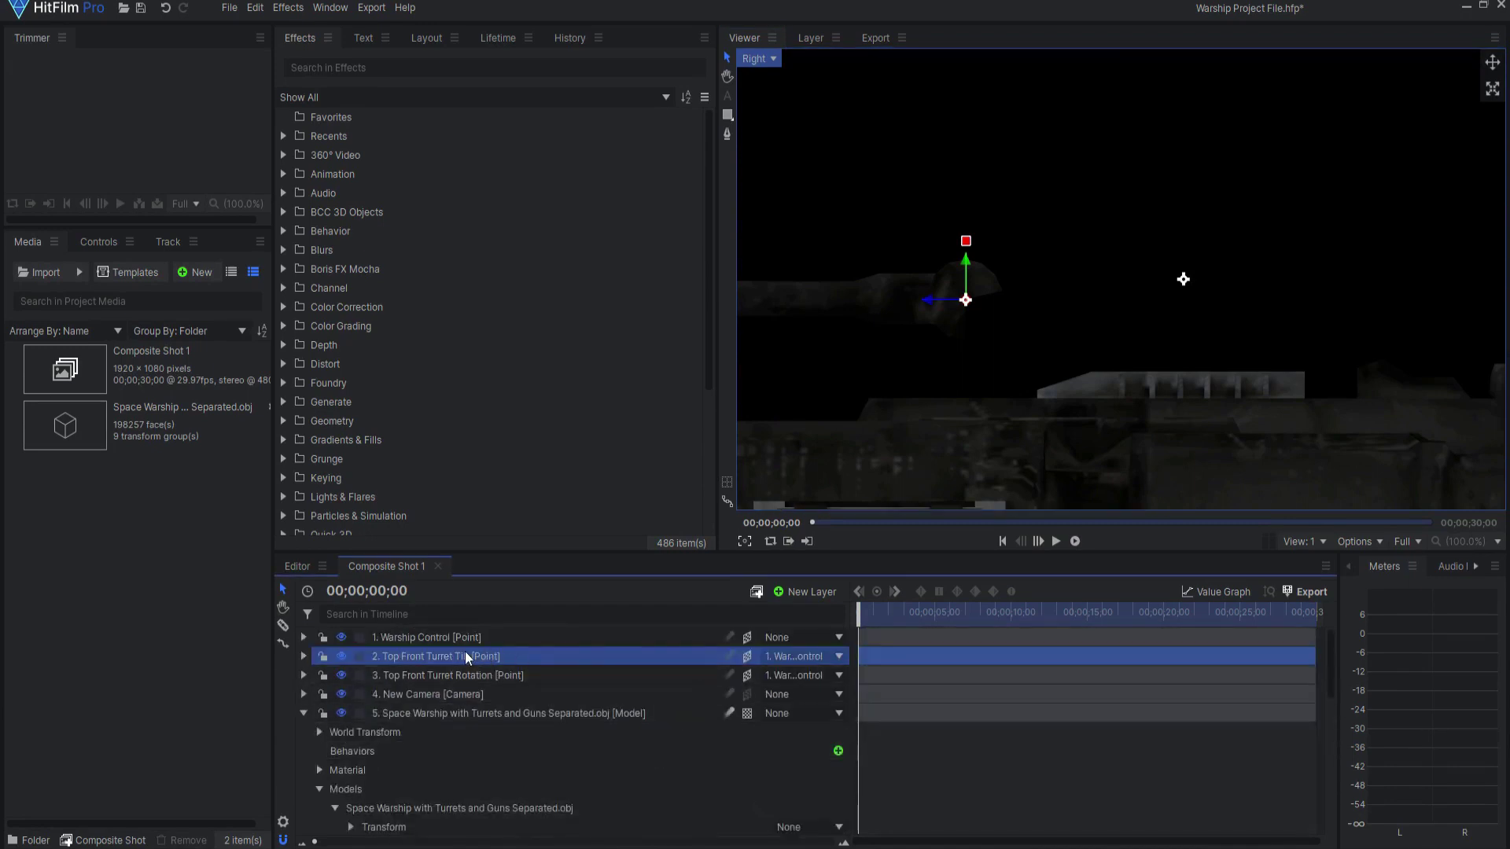
left_click(808, 656)
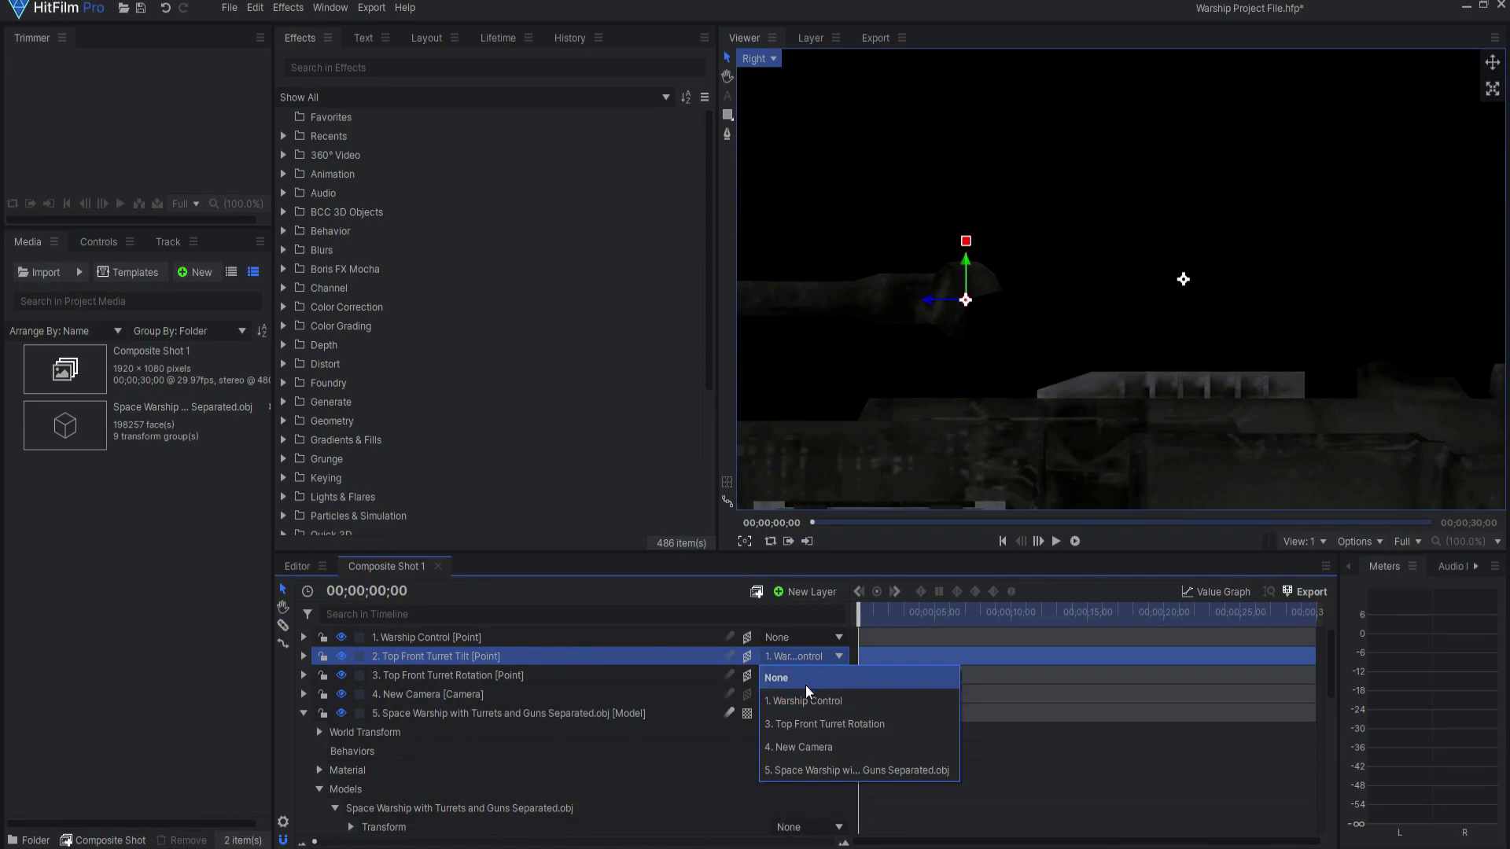
left_click(813, 725)
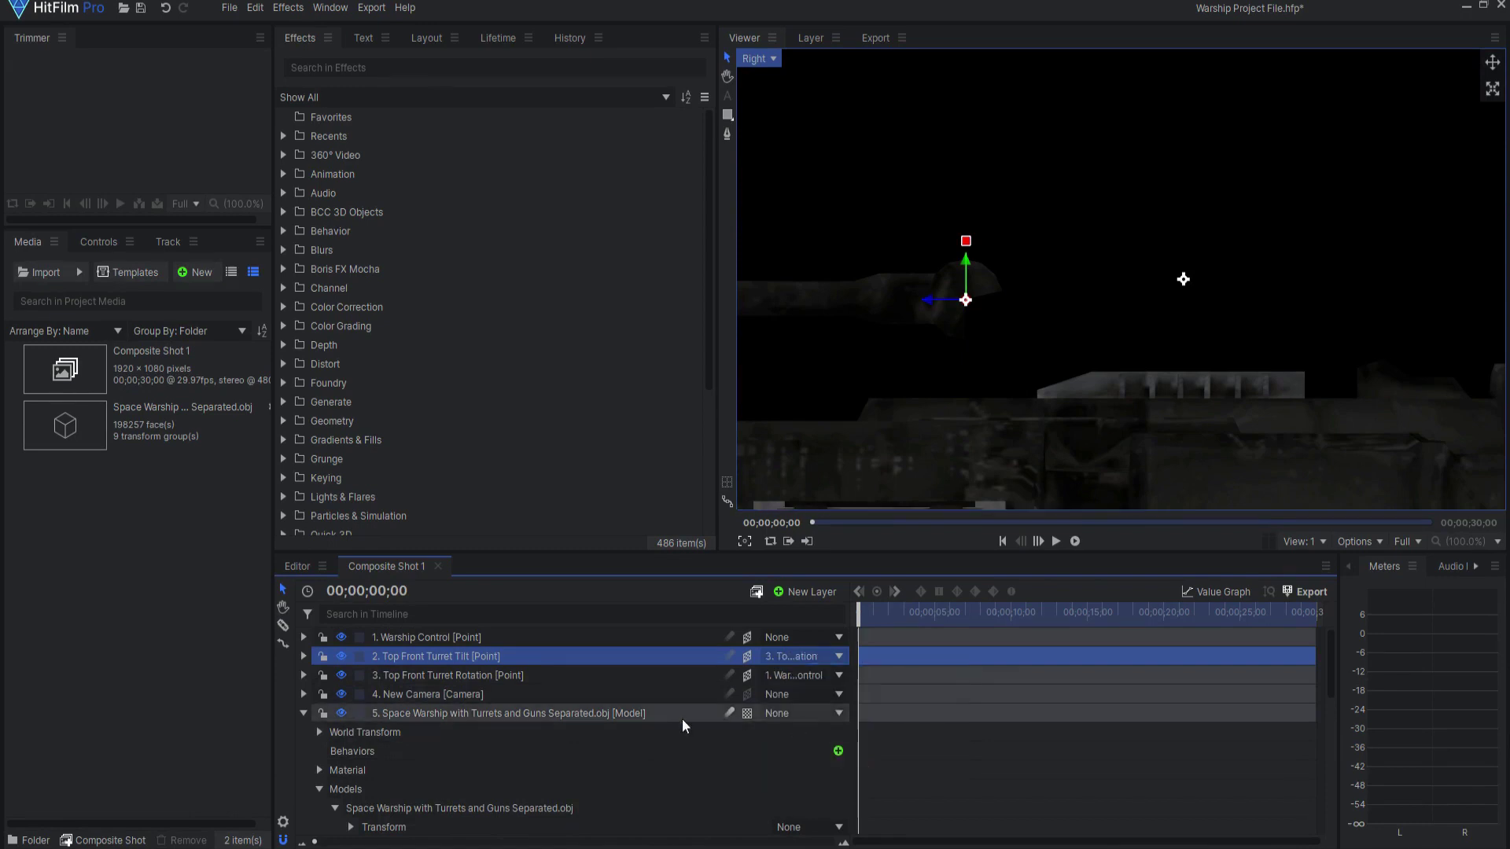
Step: Restore the Top_Front_Turret_Rotation group scale to 100%
scroll(655, 709, "up", 1)
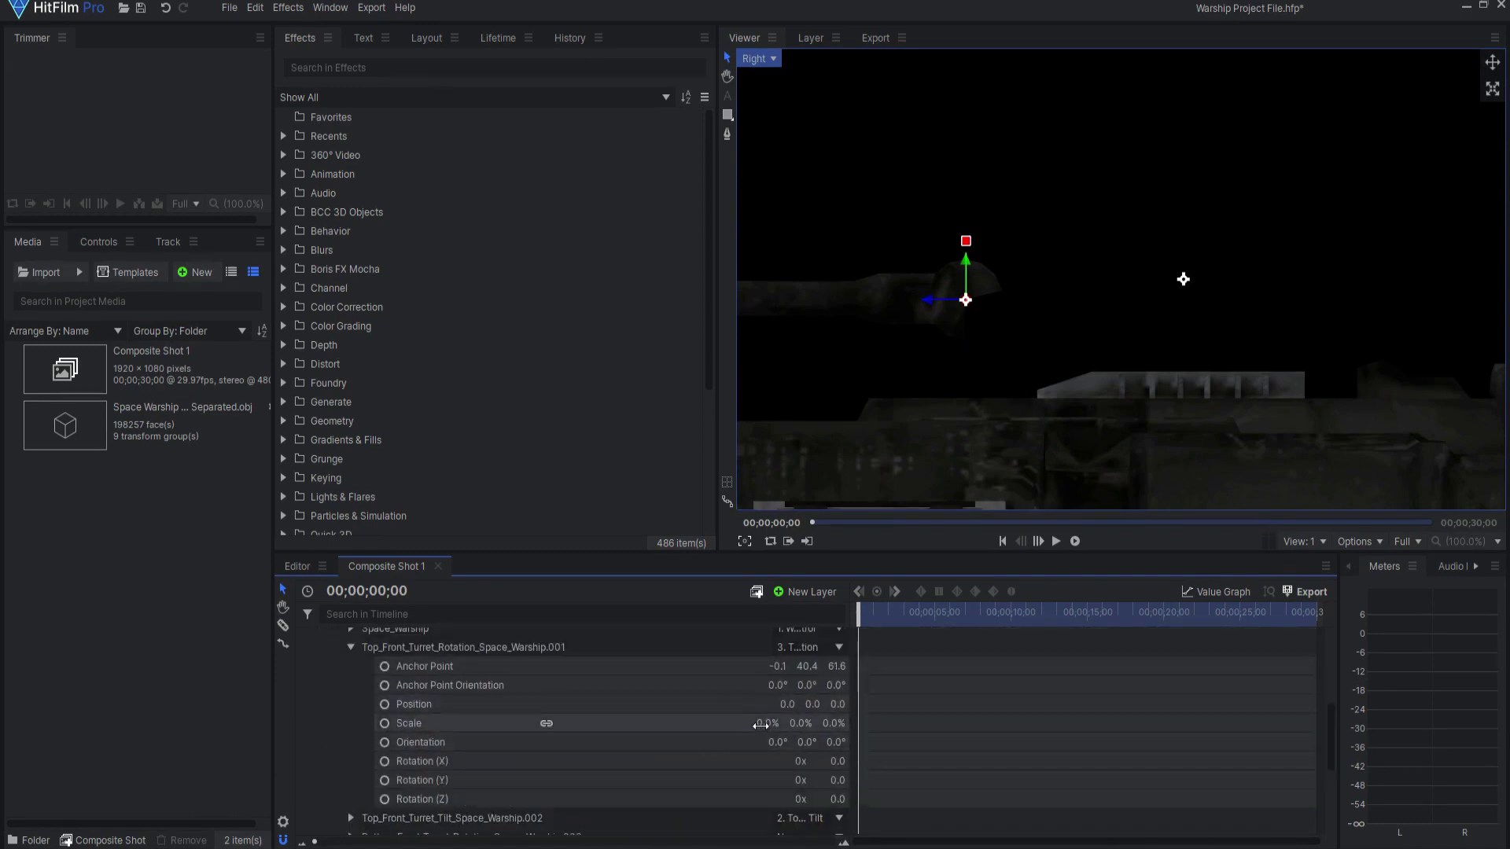
type("10")
key("Return")
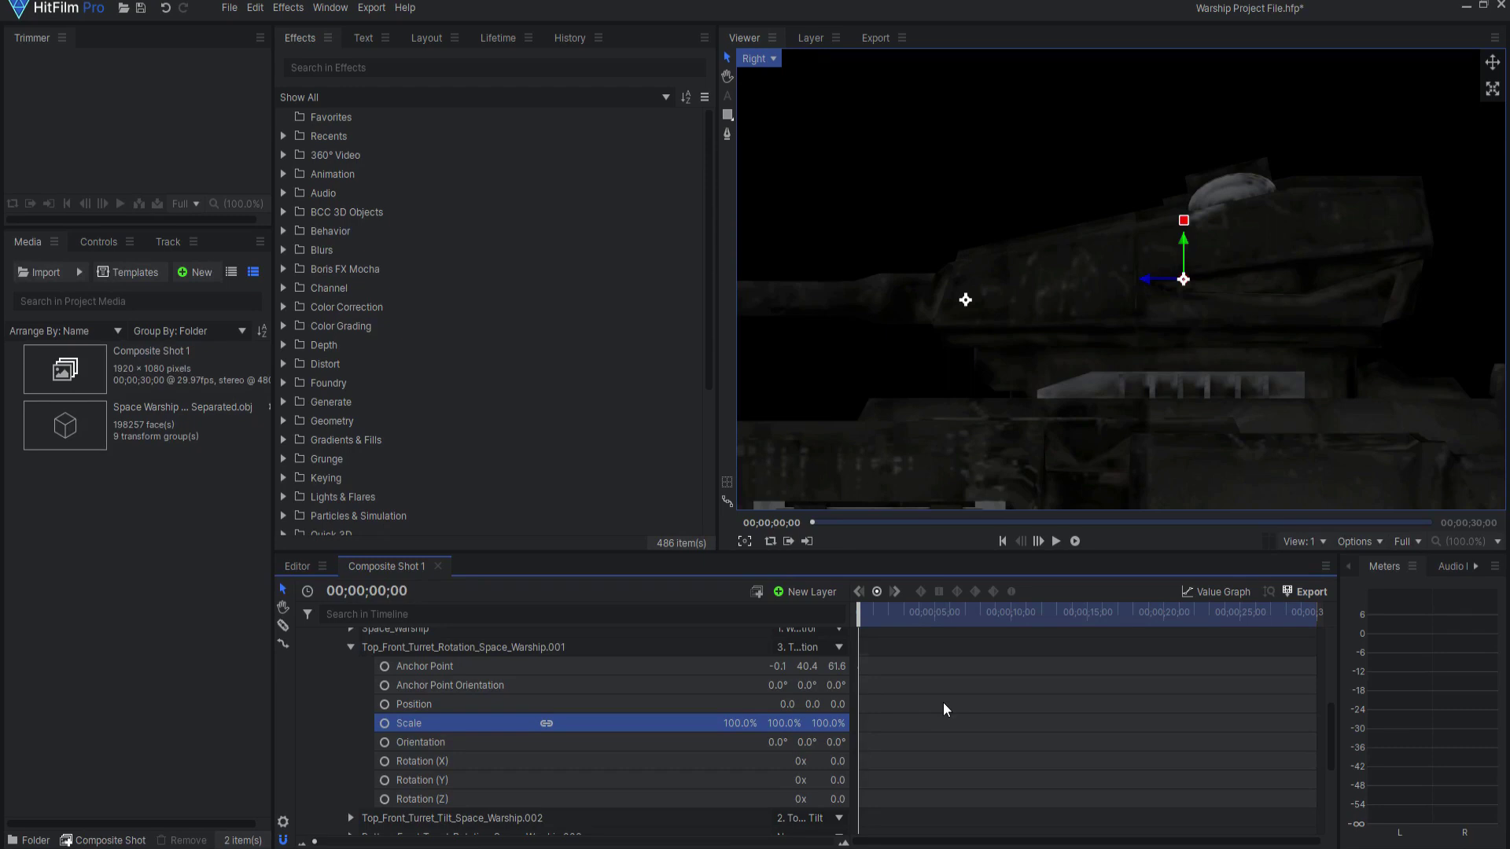
Step: Turn the Top Front Turret Rotation point to about -38° around its vertical axis
scroll(1050, 285, "down", 2)
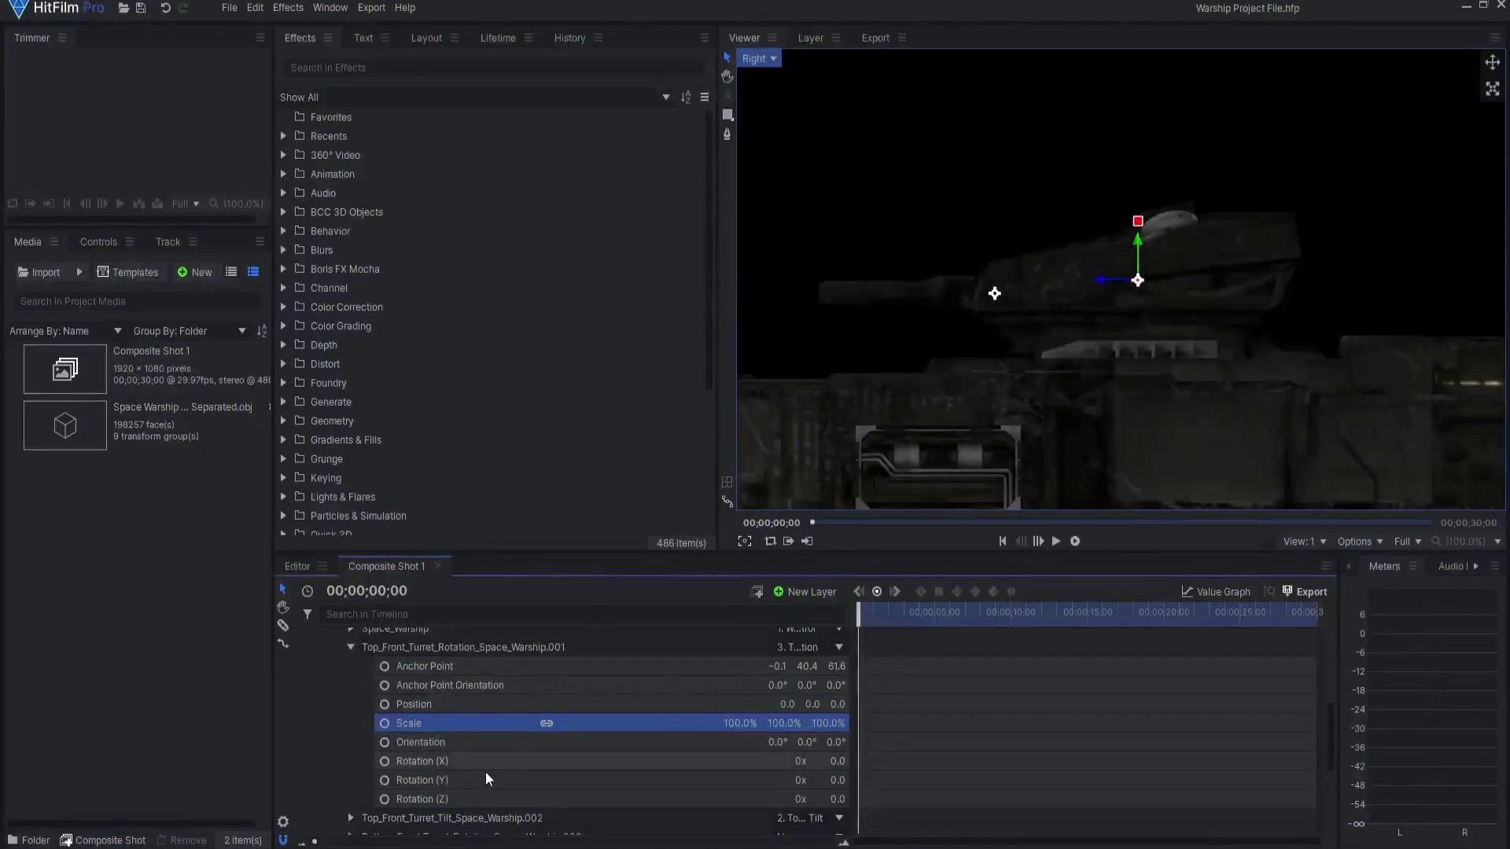
scroll(481, 747, "up", 10)
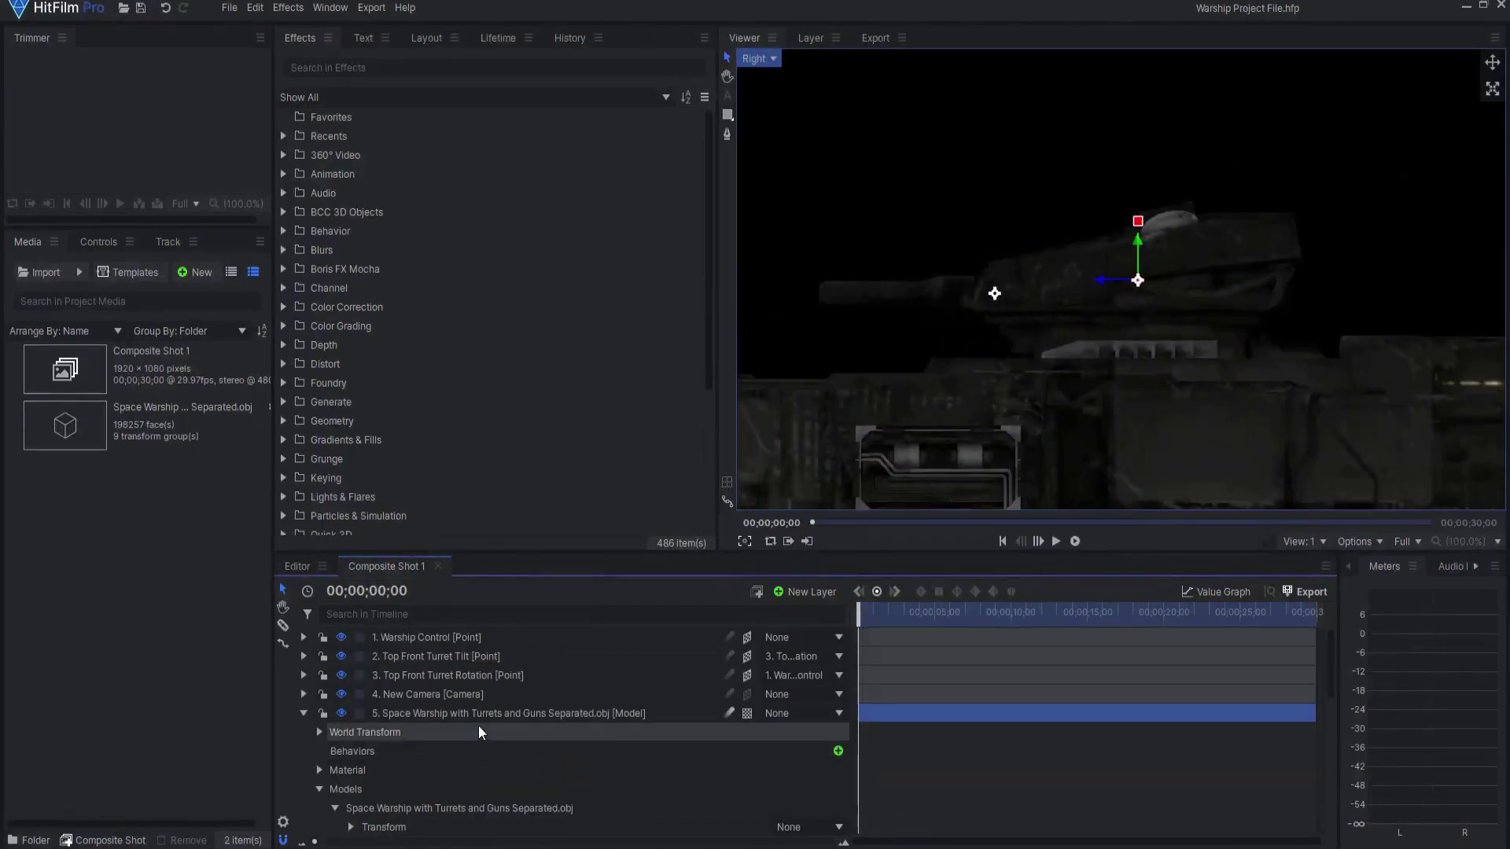
left_click(304, 656)
left_click(304, 714)
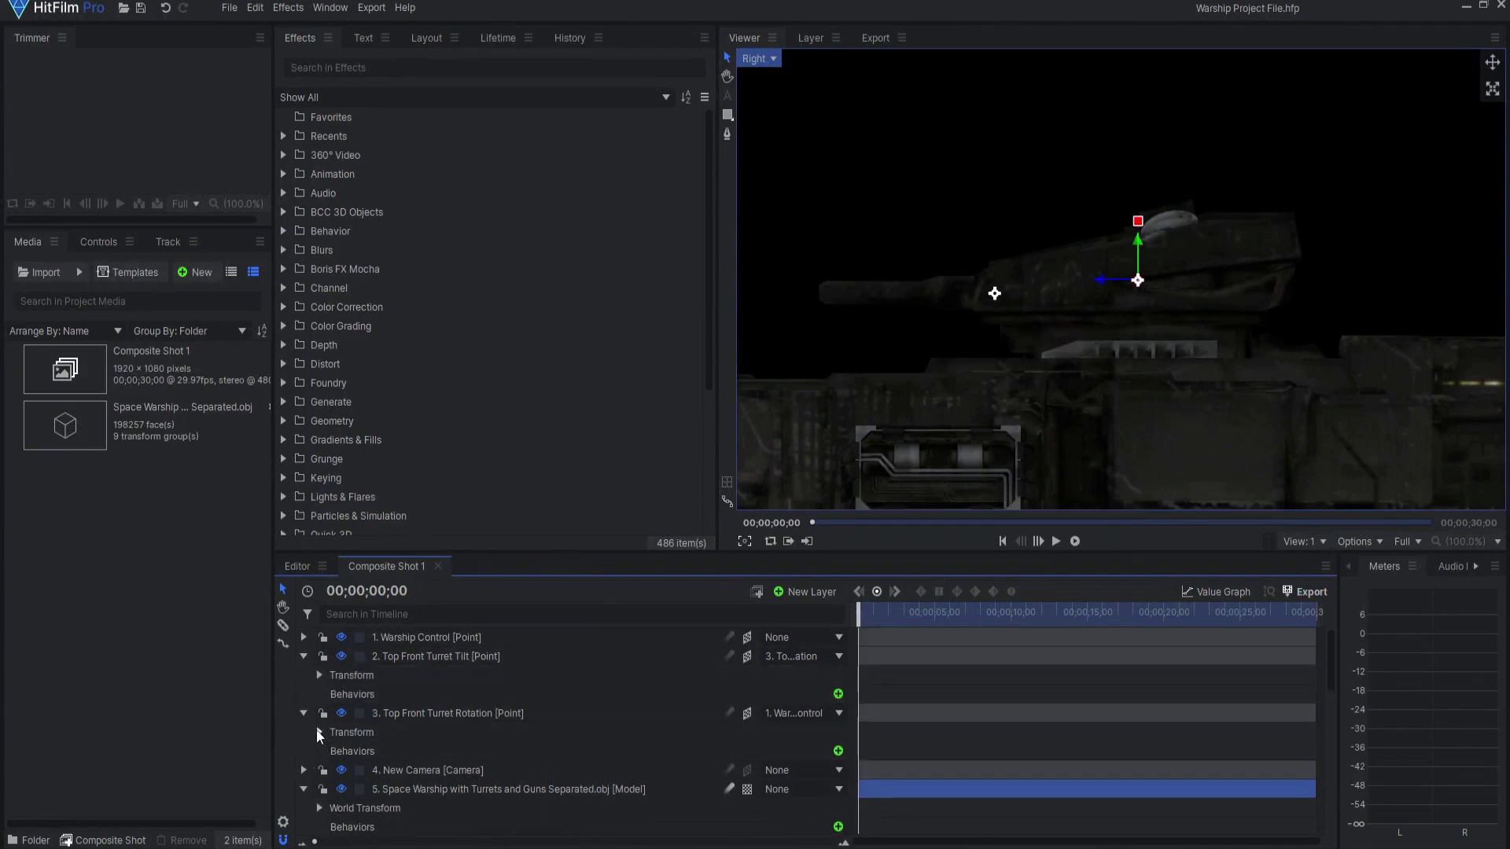
left_click(318, 731)
scroll(861, 818, "down", 2)
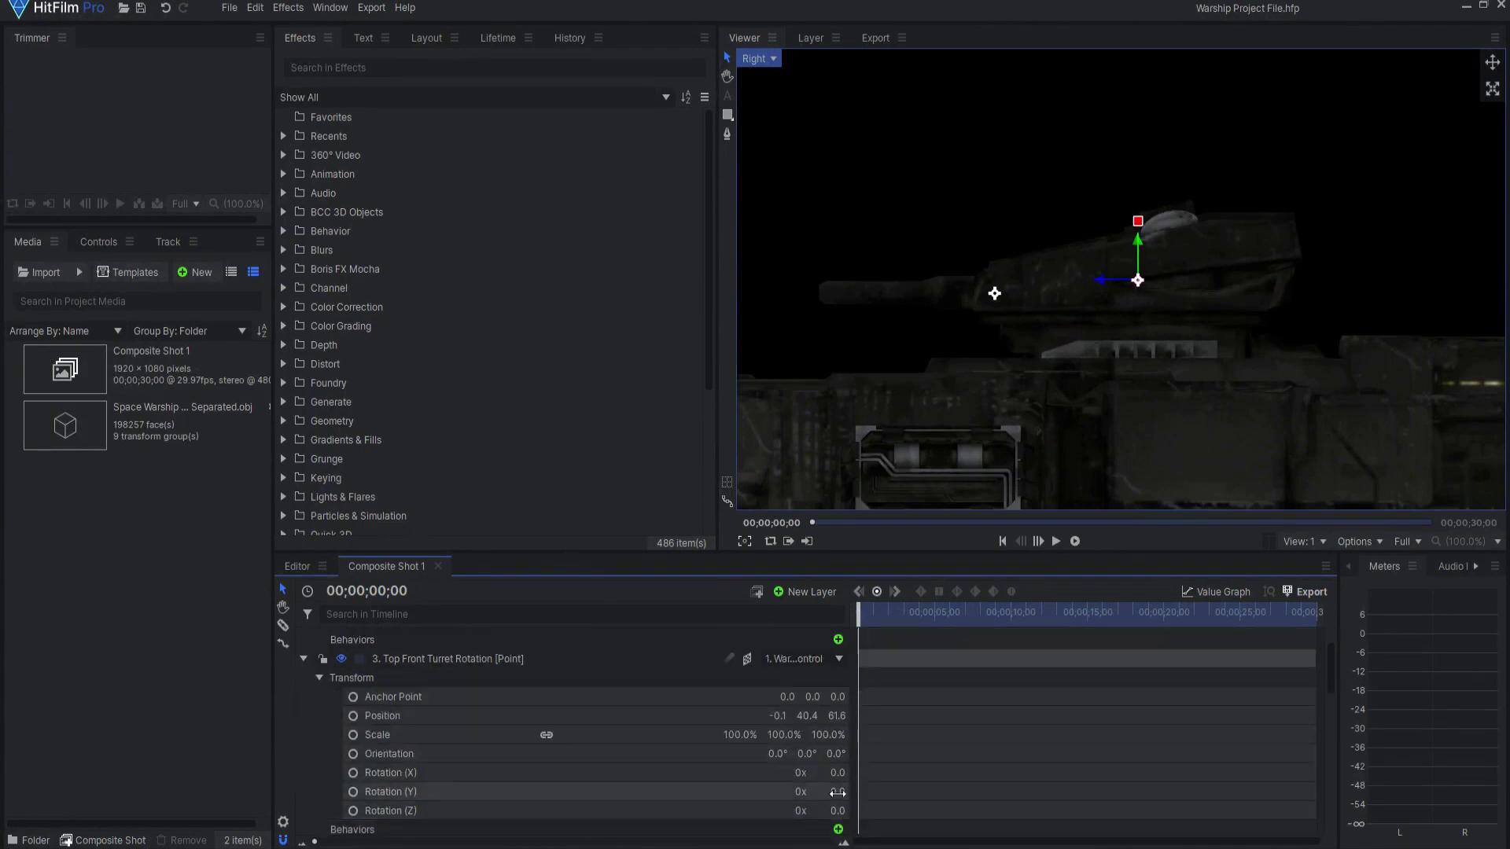
left_click_drag(835, 791, 841, 792)
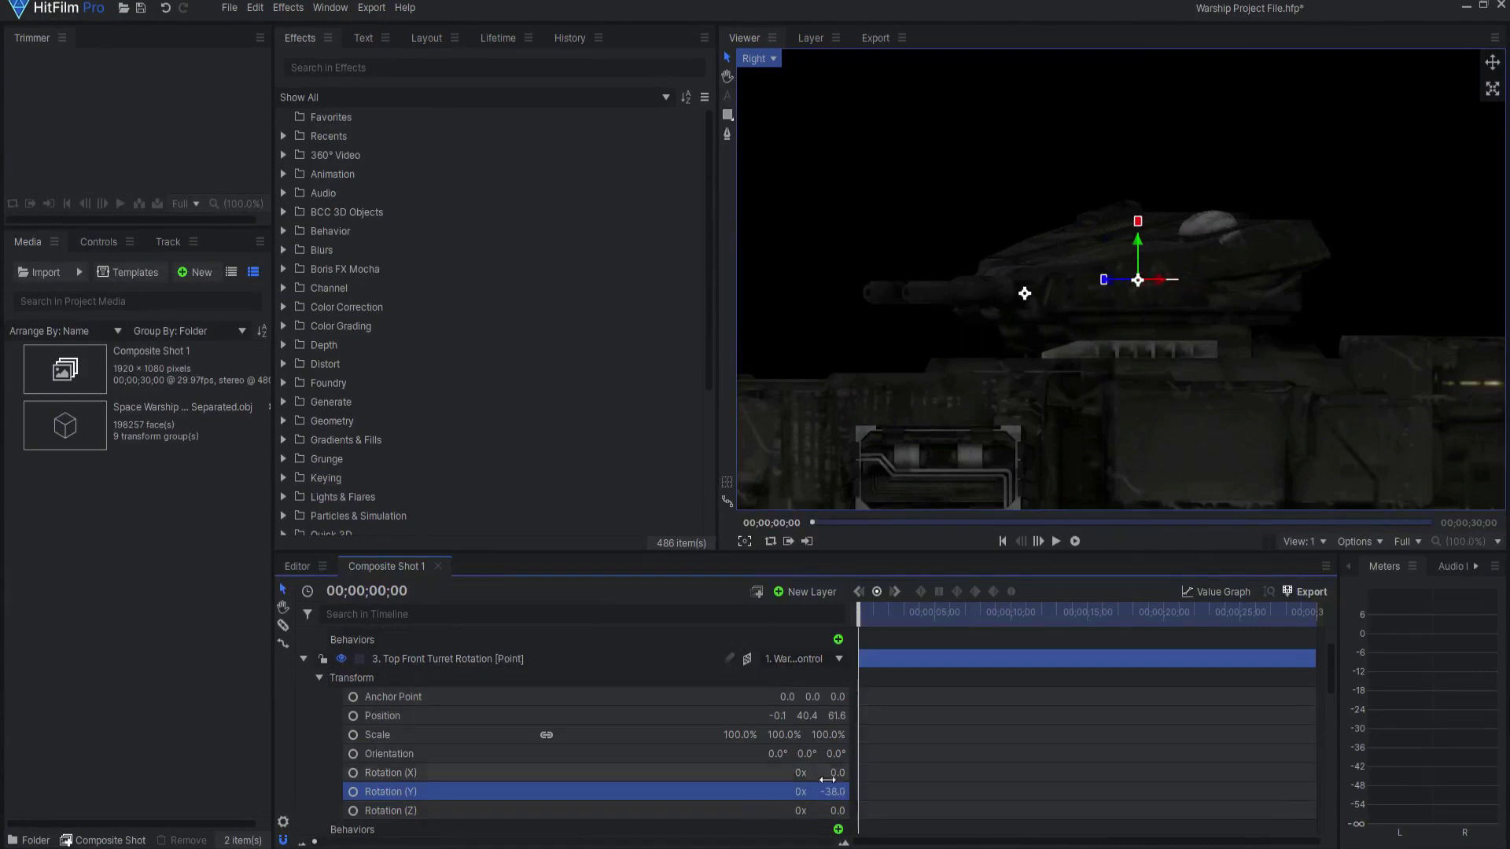
Step: Tilt the gun with the Top Front Turret Tilt point's X rotation to about -3°
scroll(550, 731, "up", 2)
left_click(320, 675)
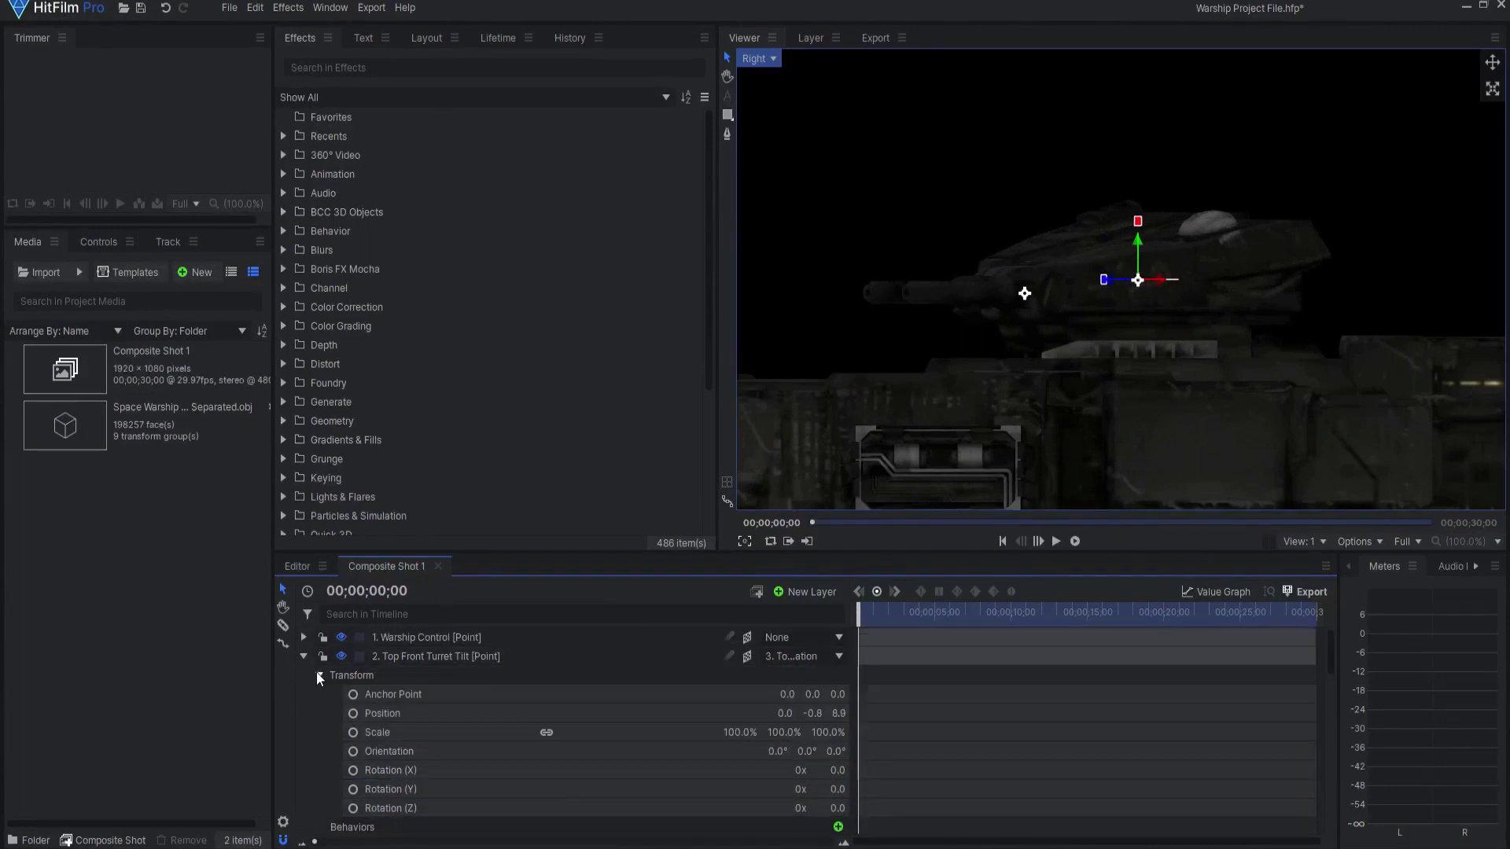
left_click_drag(840, 770, 839, 770)
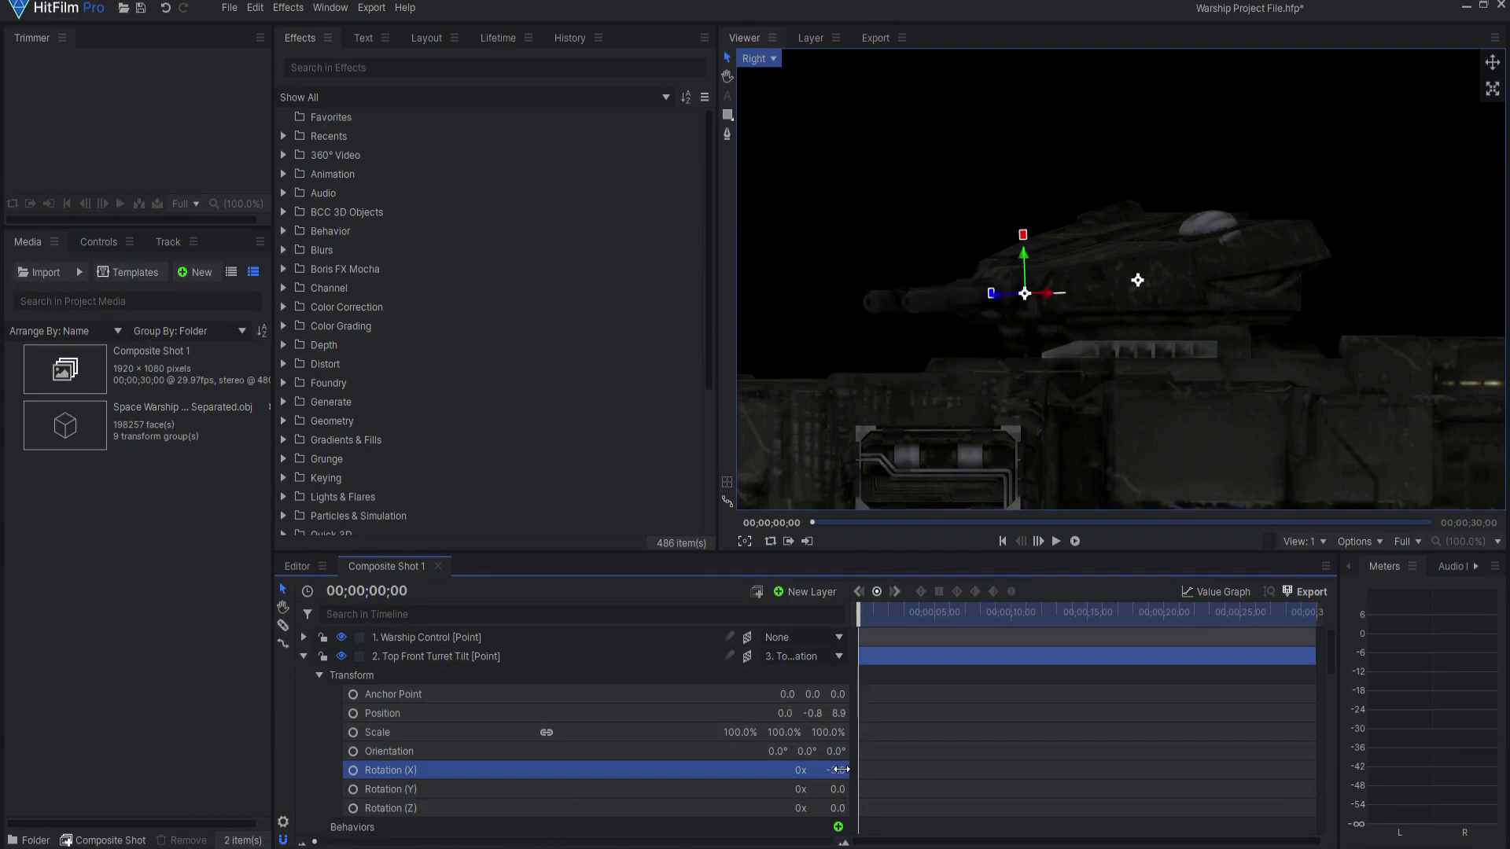